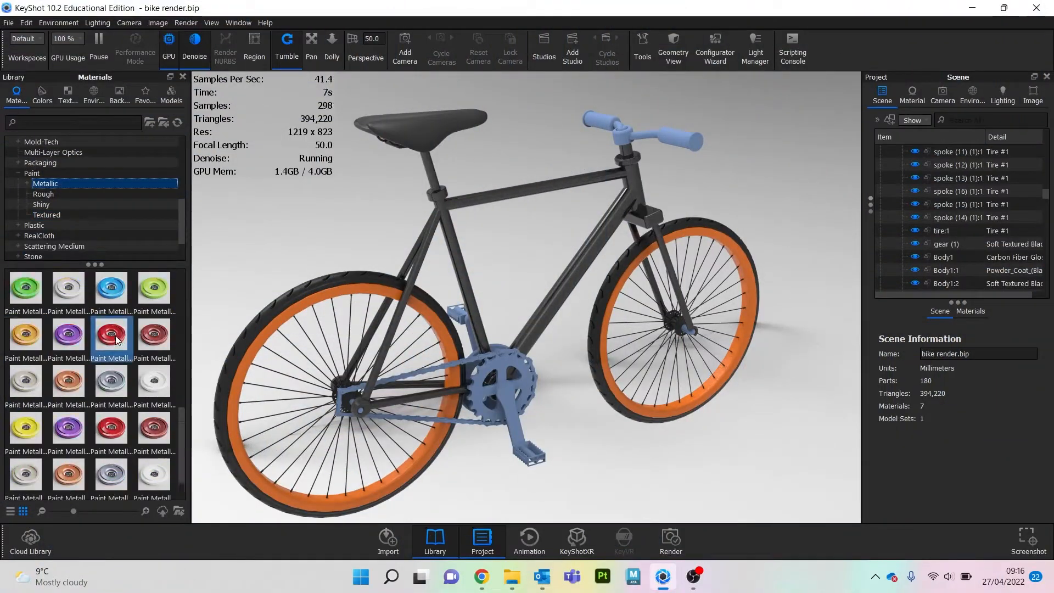
Apply orange metallic paint to the wheel rims and brushed aluminum to the tires and spokes of the bicycle.
left_click_drag(25, 334, 447, 447)
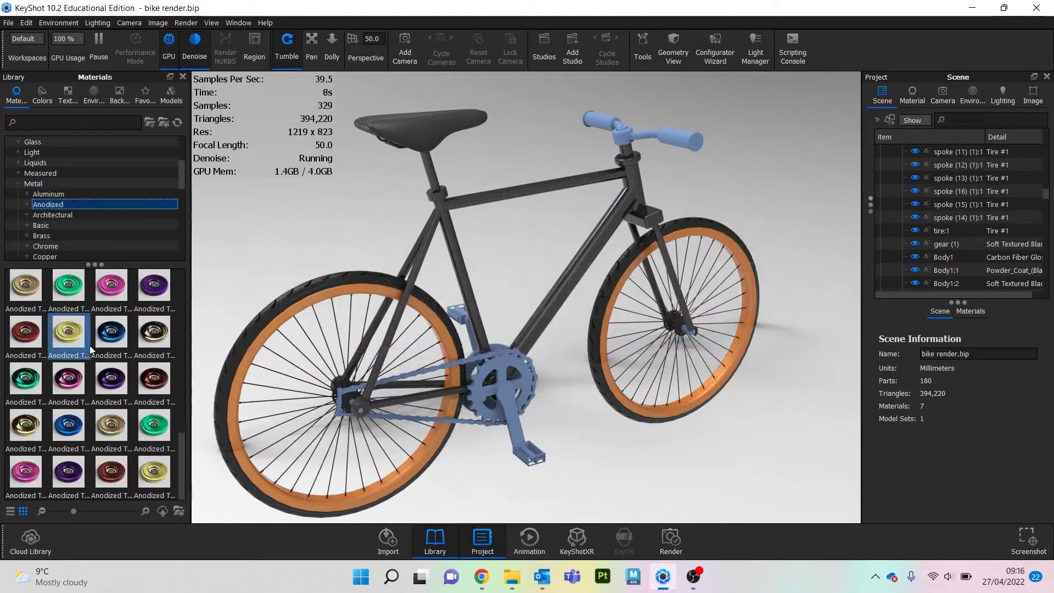
left_click(65, 193)
mouse_move(25, 287)
left_mouse_down()
mouse_move(354, 484)
mouse_move(348, 500)
left_mouse_up()
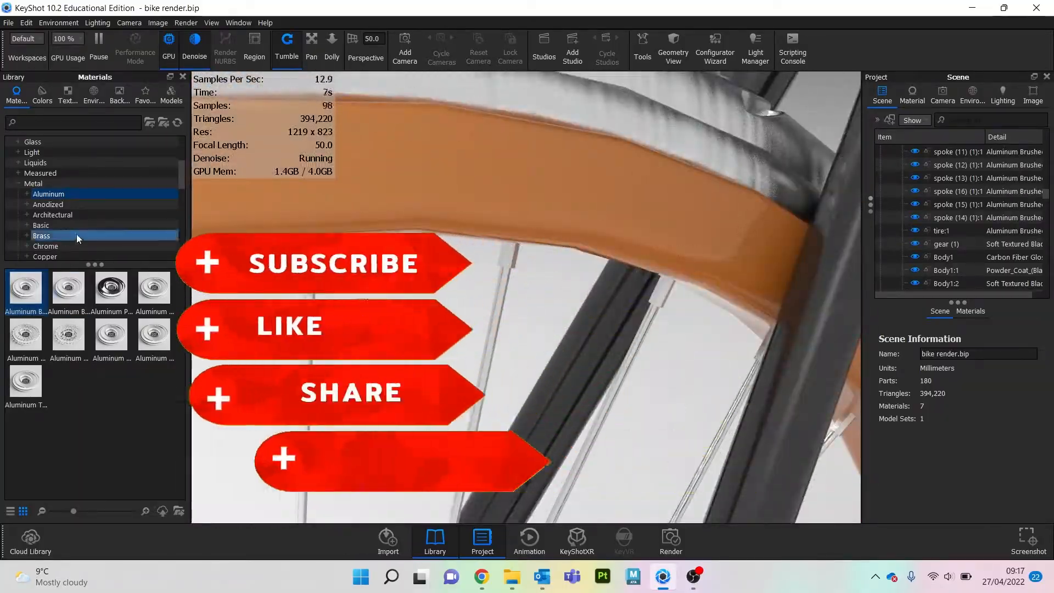
Choose another material from the library and apply it to a part of the bicycle.
left_click(46, 225)
left_click(34, 246)
left_click_drag(68, 471, 605, 157)
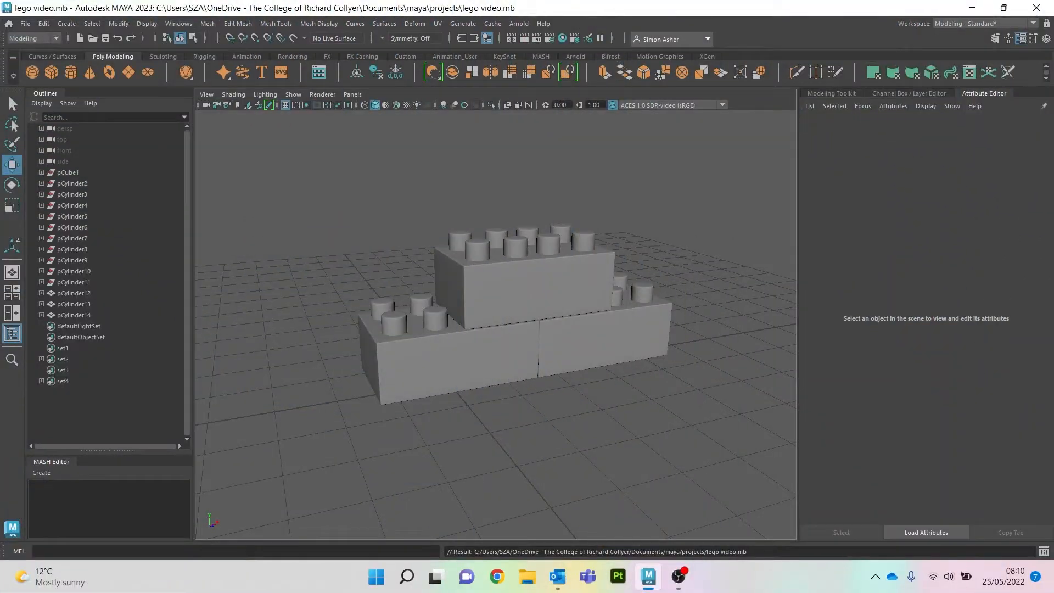
Delete the upper Lego brick and the right-hand lower brick, keeping only the left-hand lower brick.
left_click_drag(494, 307, 502, 341, "alt")
scroll(495, 319, "up", 5)
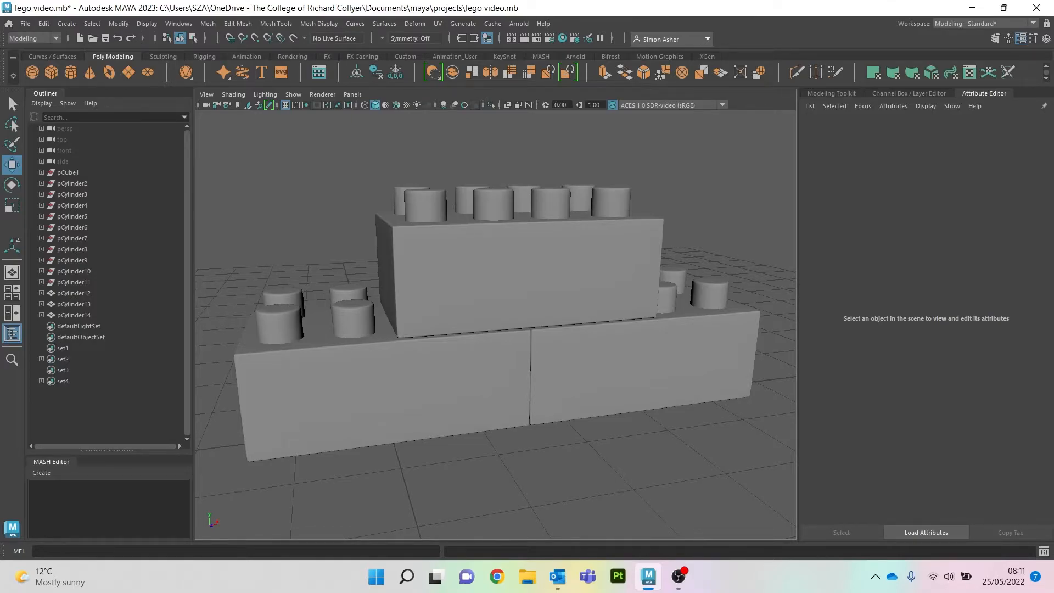
left_click(521, 280)
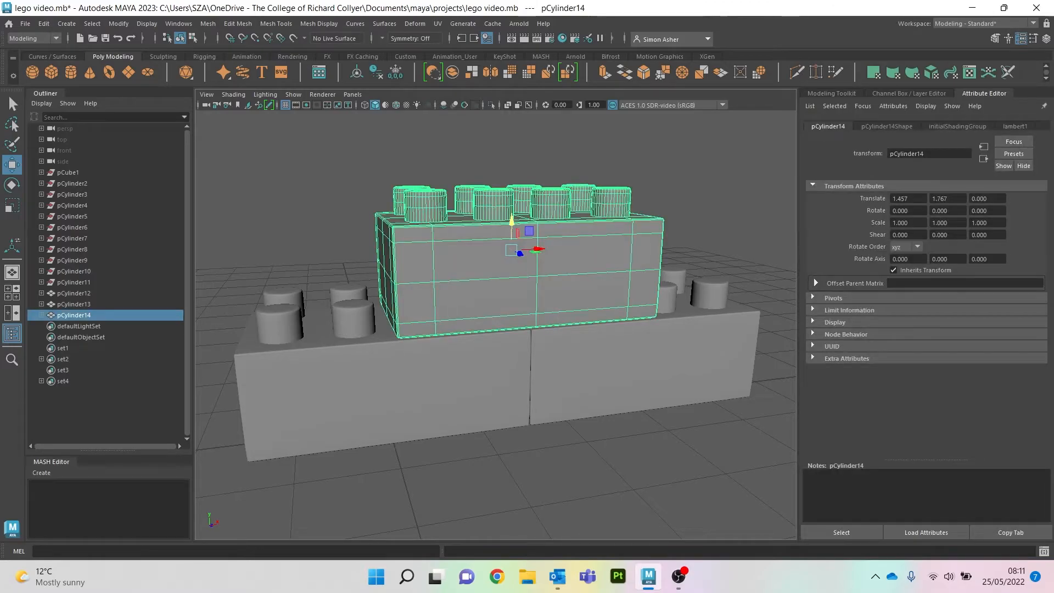
left_click(598, 363, "shift")
key("Delete")
Separate the remaining Lego brick into its individual meshes and clear the selection.
middle_click_drag(406, 380, 520, 368, "alt")
left_click(520, 369)
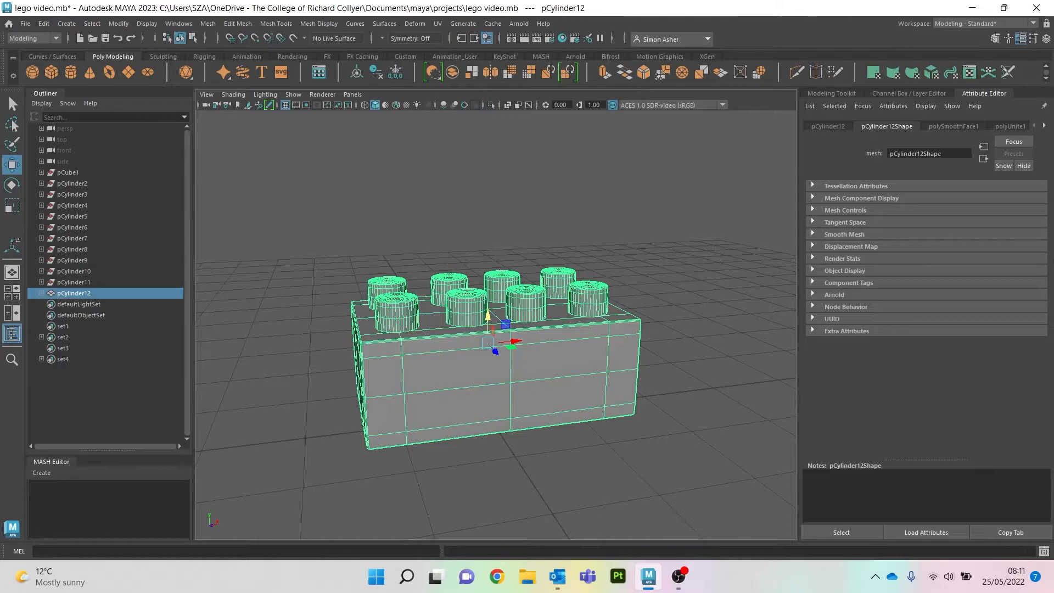
left_click(208, 24)
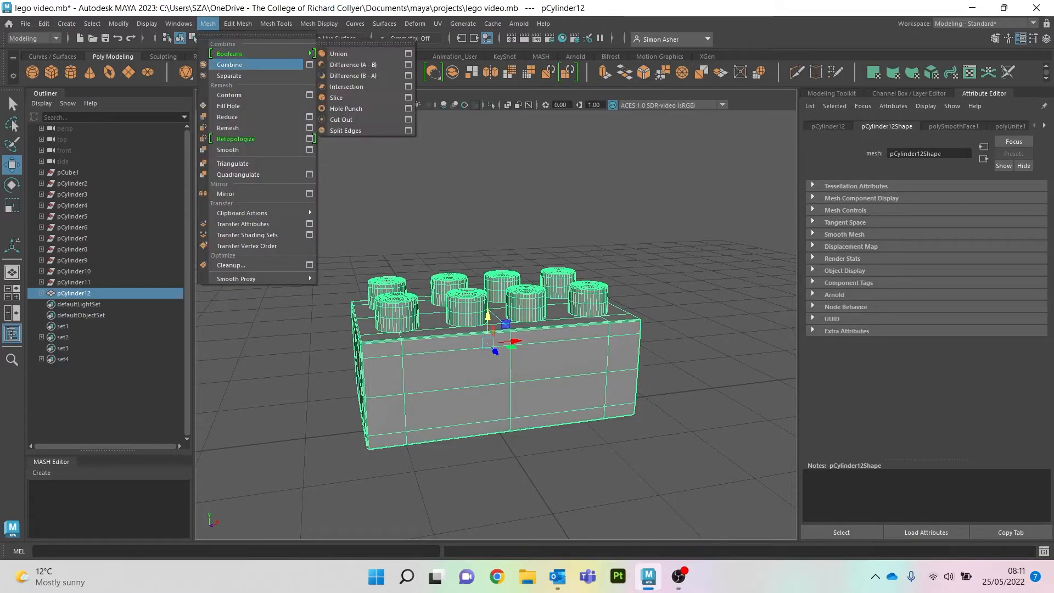
left_click(228, 75)
left_click(307, 220)
Delete seven of the eight studs and one underside tube, keeping the front-left corner stud and the other tube.
left_click(397, 314)
left_click_drag(397, 314, 420, 351, "alt")
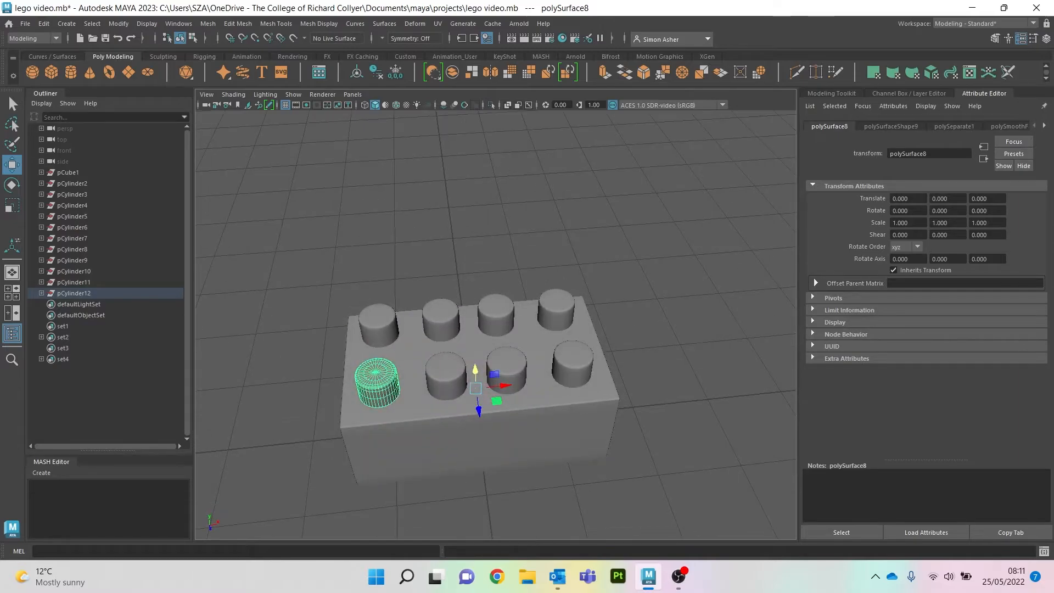
left_click(378, 326, "shift")
left_click(384, 264)
left_click(379, 327)
left_click(441, 321, "shift")
left_click(496, 315, "shift")
left_click(556, 310, "shift")
left_click(572, 363, "shift")
left_click(506, 370, "shift")
left_click(446, 376, "shift")
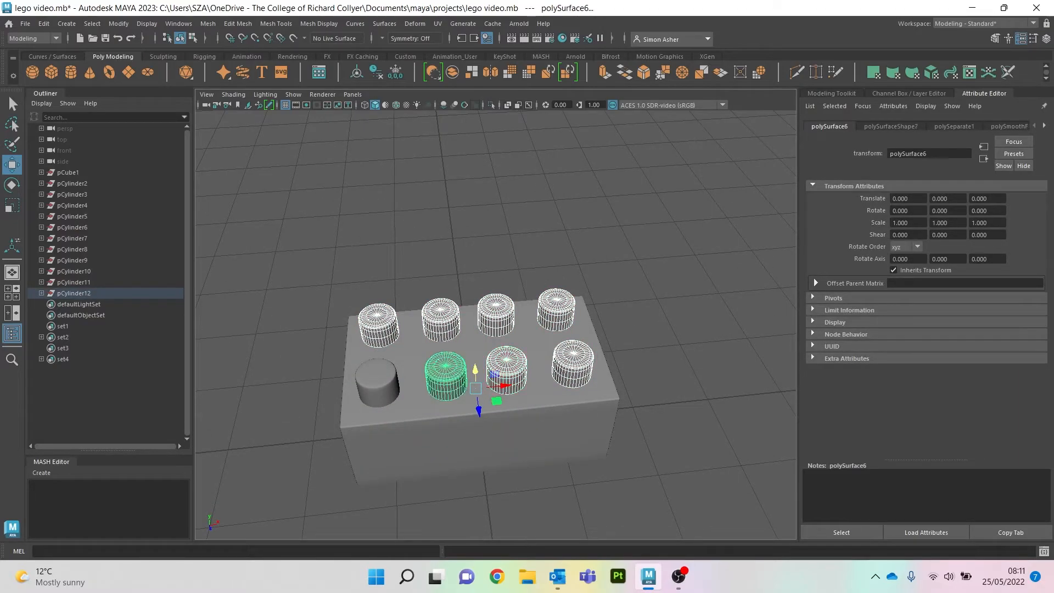
left_click_drag(446, 376, 450, 258, "alt")
left_click(528, 330, "shift")
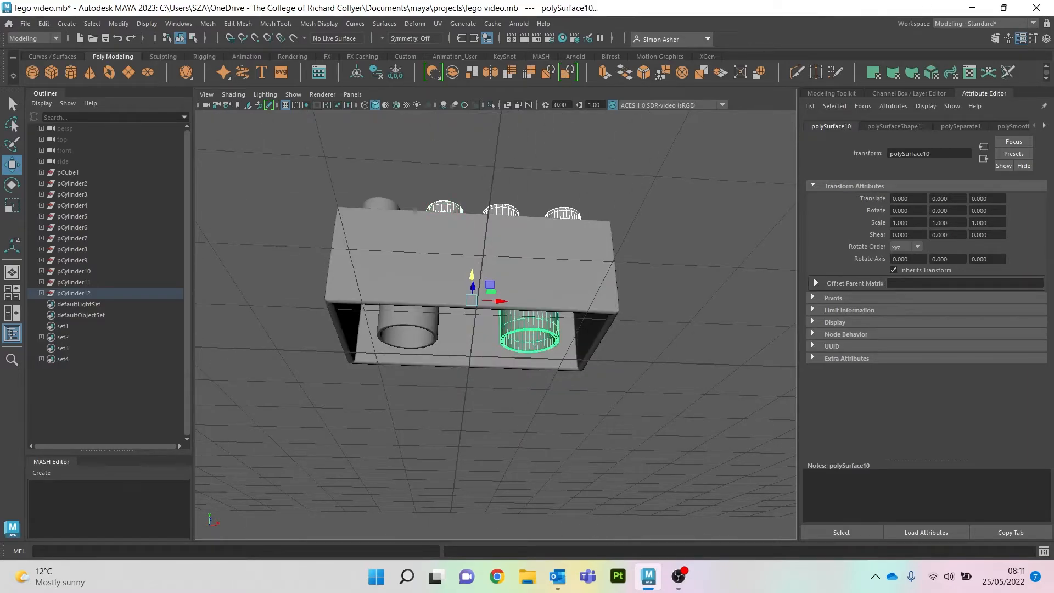
key("Delete")
Select the brick body and open it in the UV Editor.
left_click_drag(528, 329, 549, 448, "alt")
middle_click_drag(549, 447, 600, 427, "alt")
left_click_drag(600, 427, 565, 368, "alt")
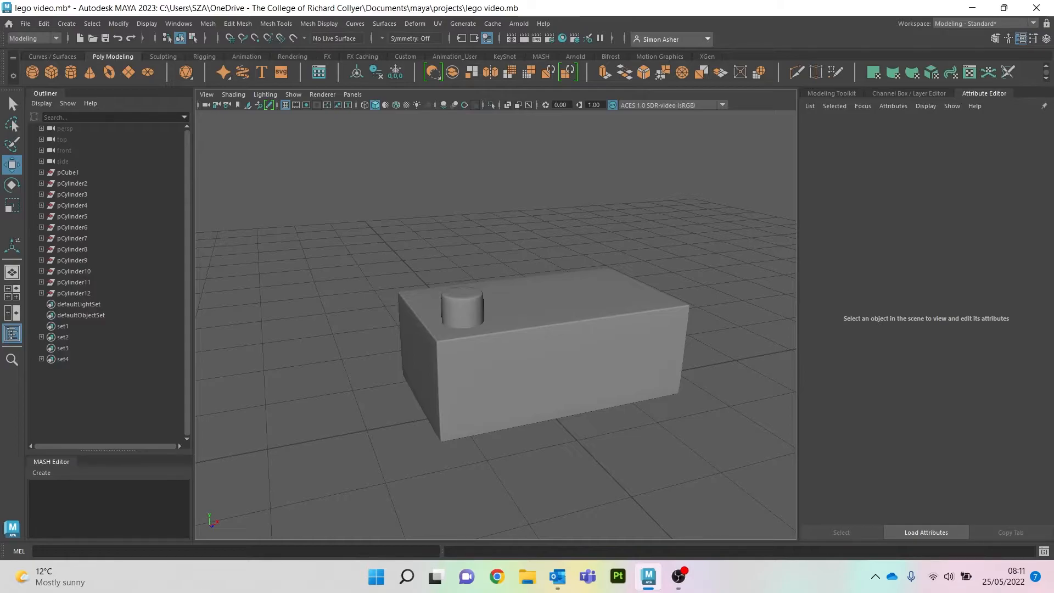
left_click(549, 362)
left_click_drag(549, 363, 507, 335, "alt")
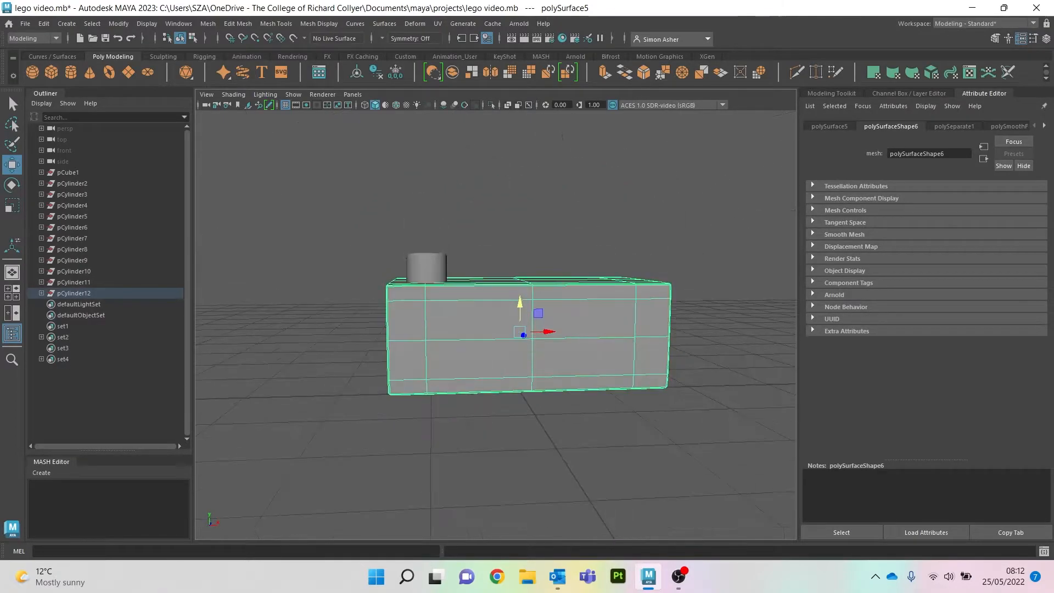
left_click(437, 23)
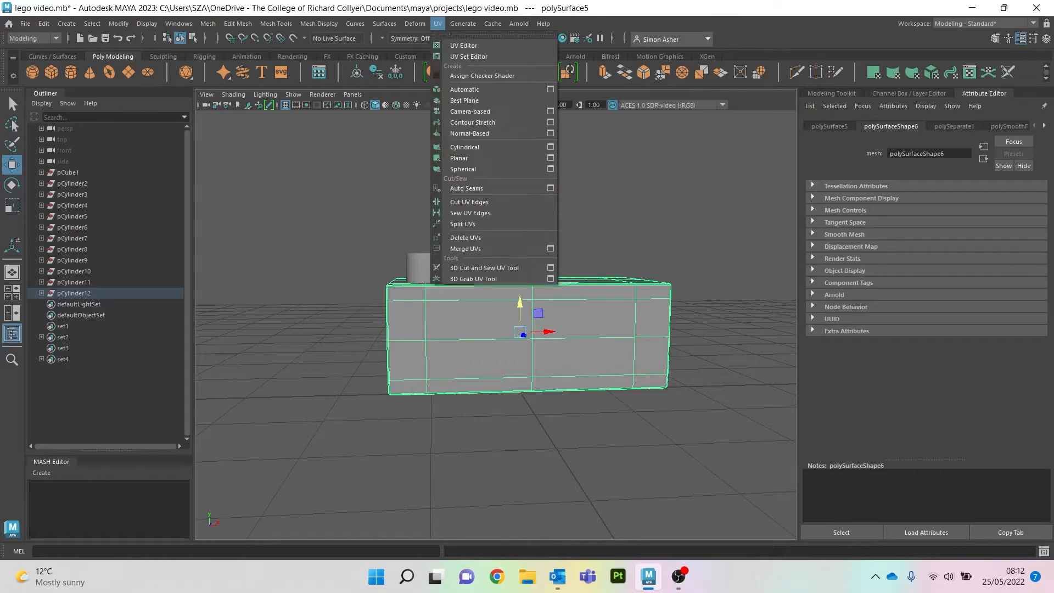
left_click(464, 45)
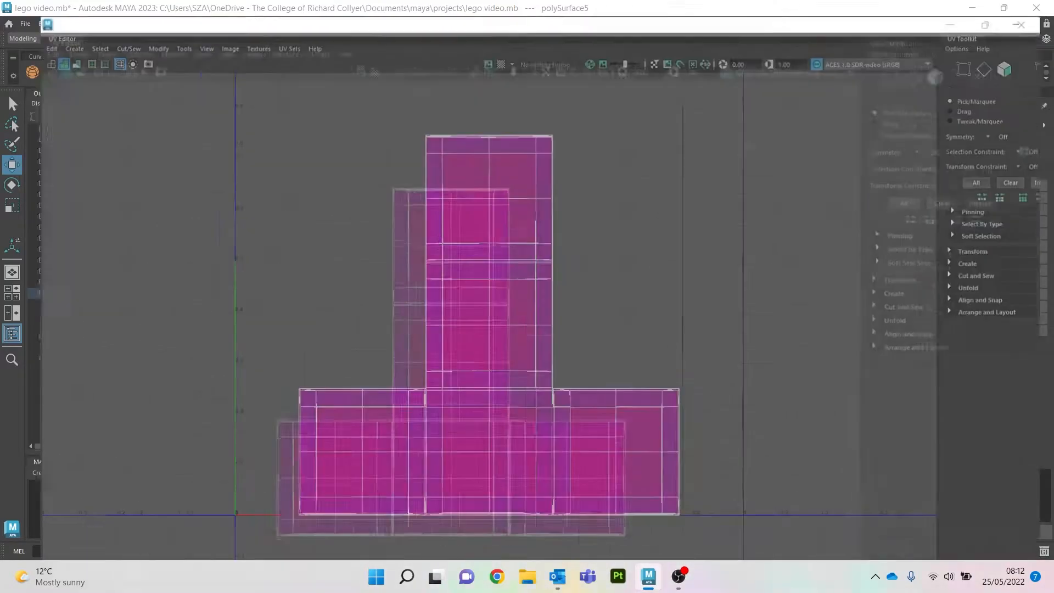
Restore the UV Editor window to a smaller size and place it beside the 3D view.
left_click(1004, 8)
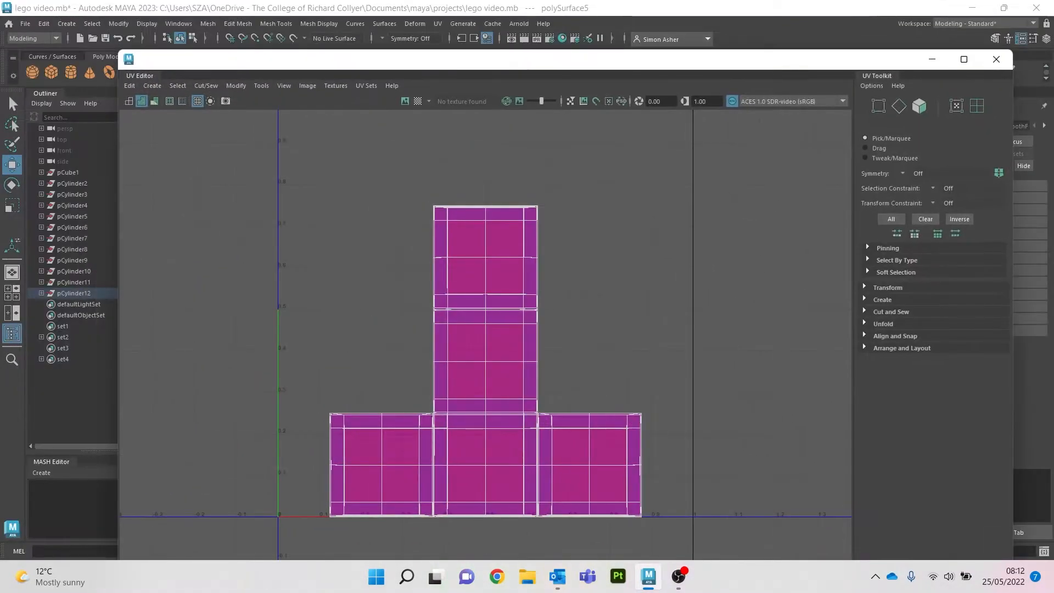
left_click_drag(120, 233, 442, 233)
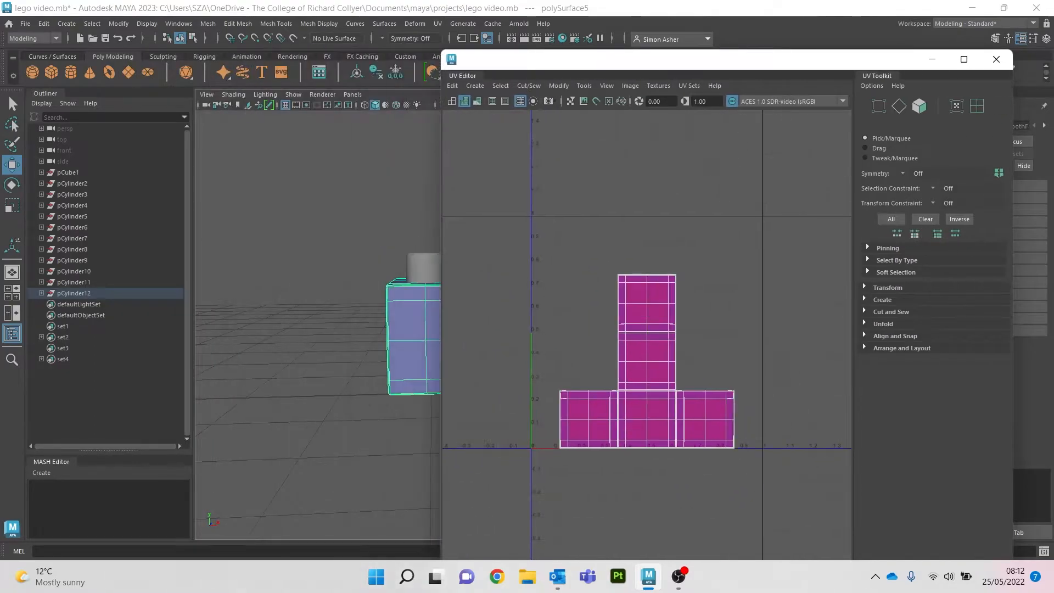
left_click_drag(647, 59, 695, 49)
Select the brick body's whole existing UV layout as UV shells and delete it.
middle_click_drag(417, 329, 211, 337, "alt")
scroll(274, 335, "down", 3)
scroll(397, 324, "down", 3)
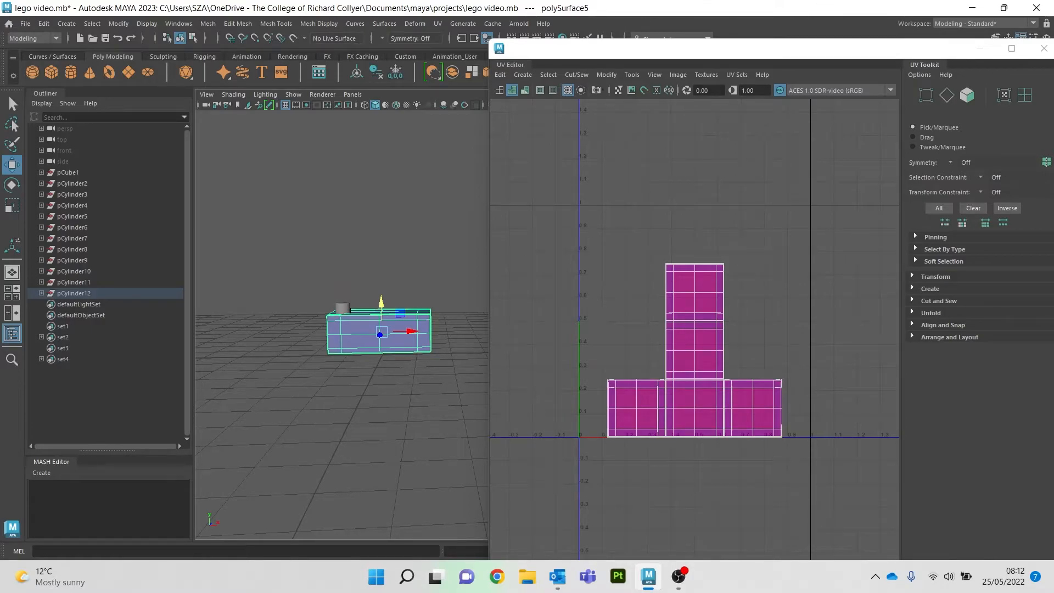
scroll(666, 342, "up", 1)
right_click_drag(600, 252, 551, 231)
left_click(700, 352)
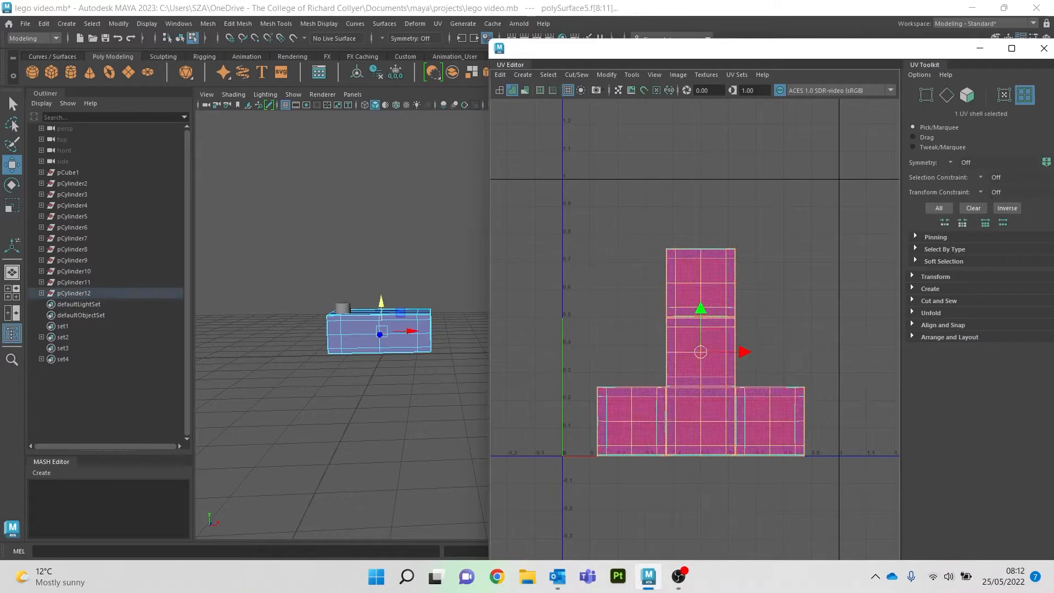
key("Delete")
left_click_drag(537, 186, 826, 489)
key("Delete")
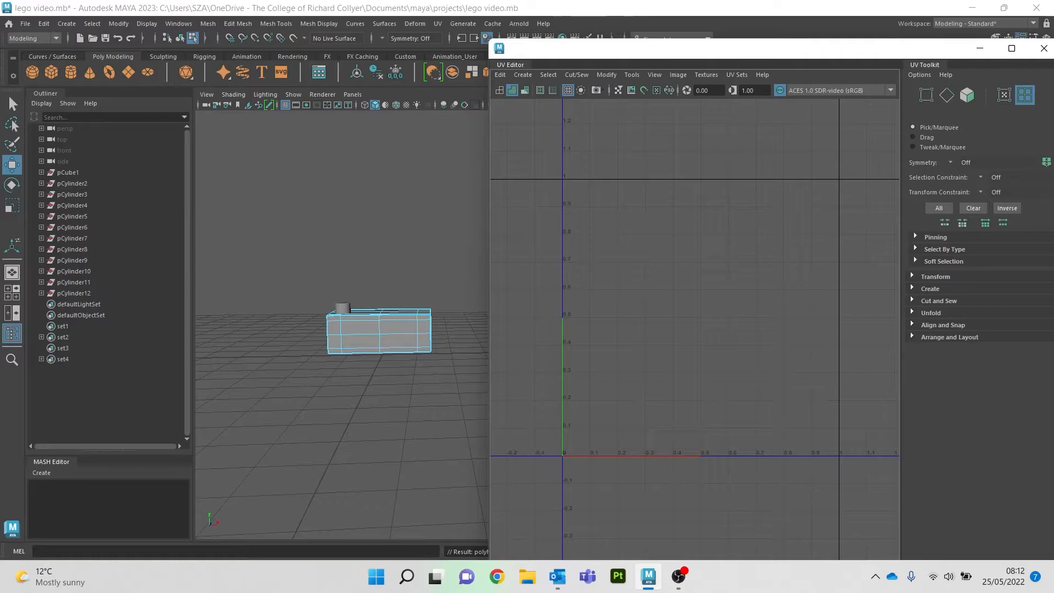
Return the brick body to object selection and create a camera-based UV projection from a front-facing view.
scroll(341, 324, "up", 5)
left_click_drag(341, 307, 351, 263, "alt")
right_click_drag(351, 226, 403, 212)
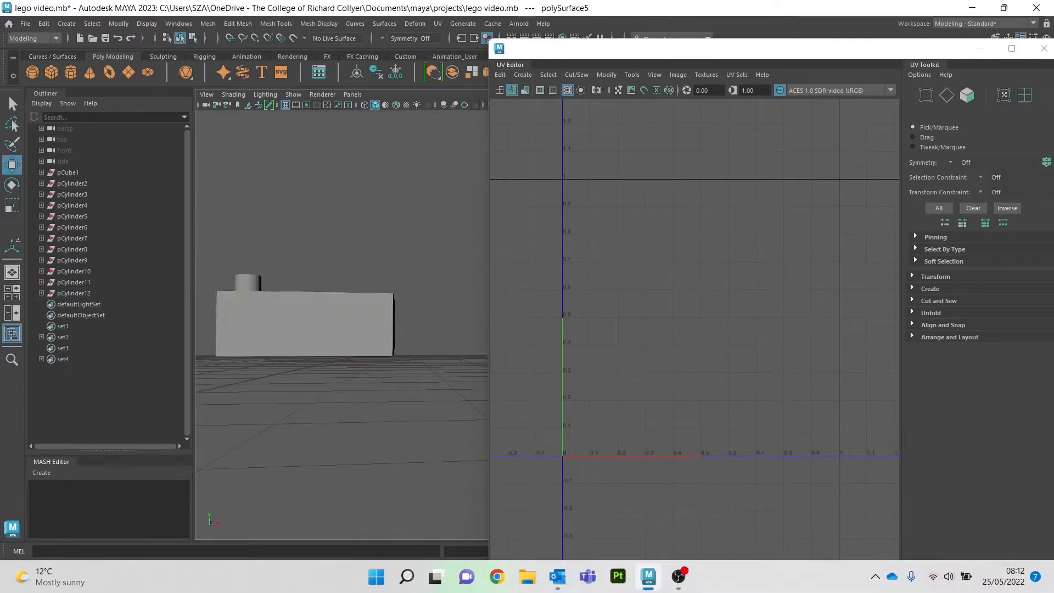
left_click(522, 75)
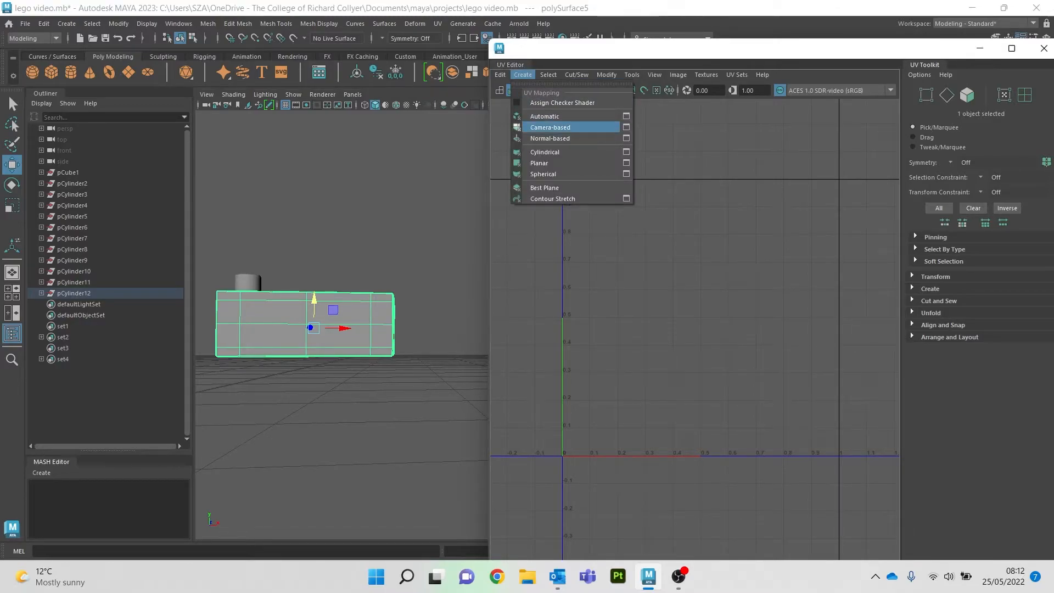
left_click(551, 127)
Switch to edge selection and select the edge loop around the brick's open underside rim.
middle_click_drag(297, 319, 401, 348, "alt")
left_click_drag(400, 348, 359, 236, "alt")
scroll(359, 236, "up", 5)
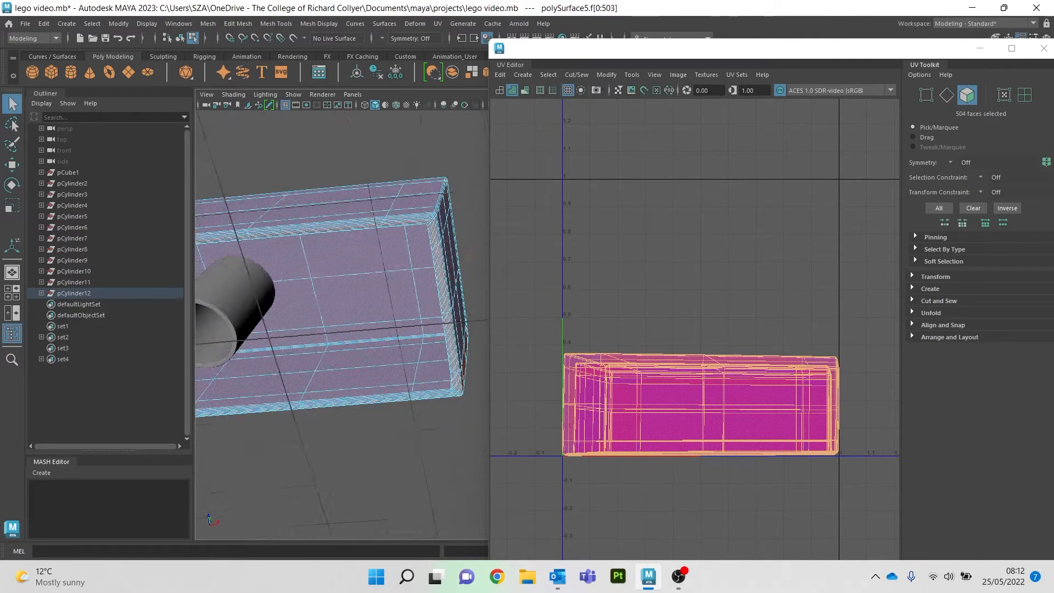
middle_click_drag(360, 236, 302, 250, "alt")
left_click_drag(302, 250, 280, 233, "alt")
middle_click_drag(280, 233, 415, 308, "alt")
scroll(365, 277, "up", 3)
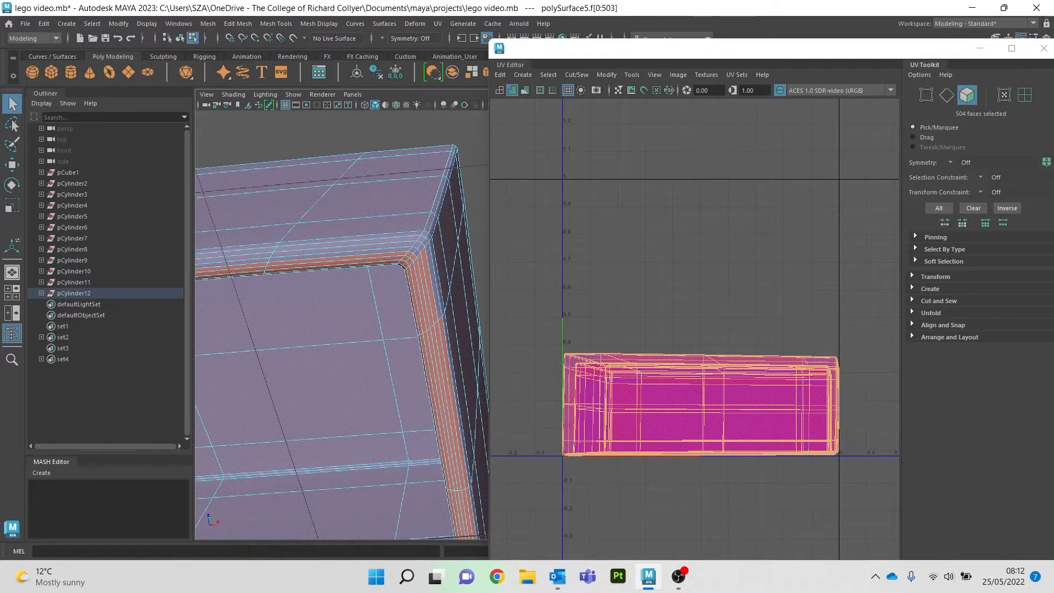
right_click_drag(420, 129, 418, 94)
scroll(384, 329, "up", 4)
middle_click_drag(384, 329, 357, 407, "alt")
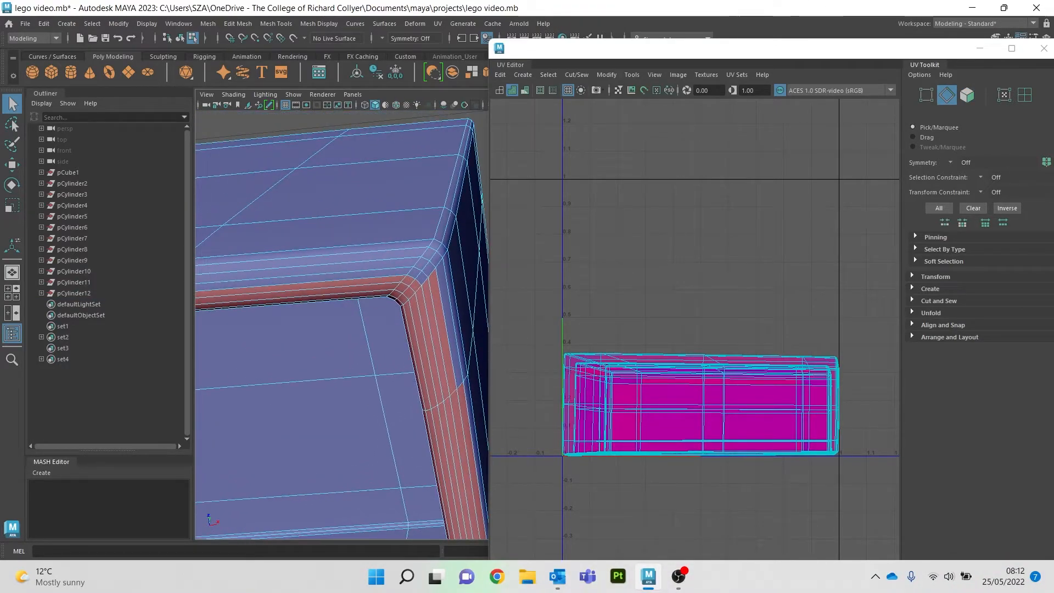
double_click(308, 265)
scroll(384, 286, "down", 3)
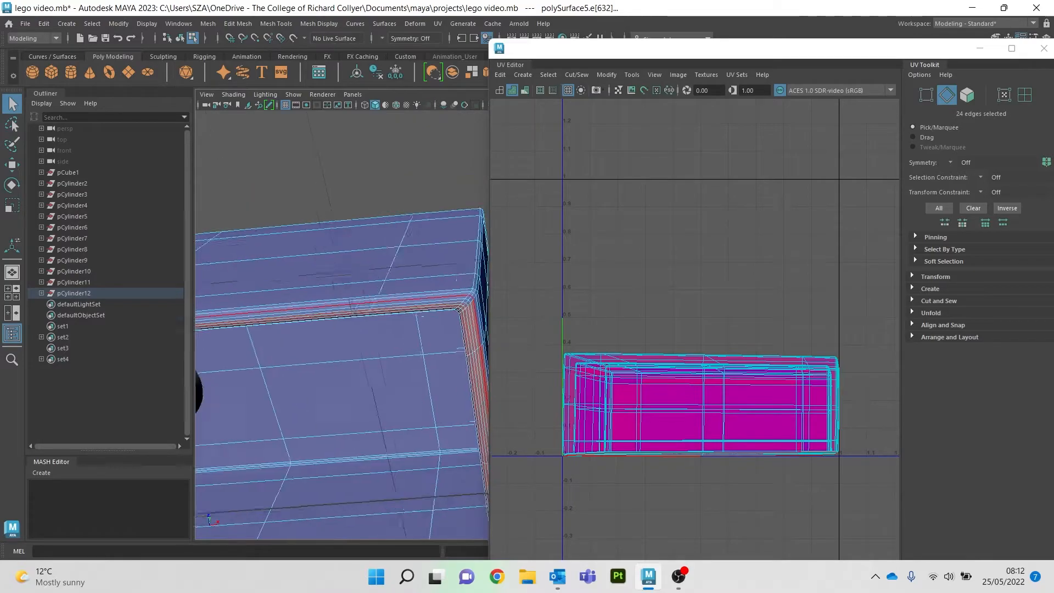
middle_click_drag(420, 285, 428, 294, "alt")
key("super")
key("super")
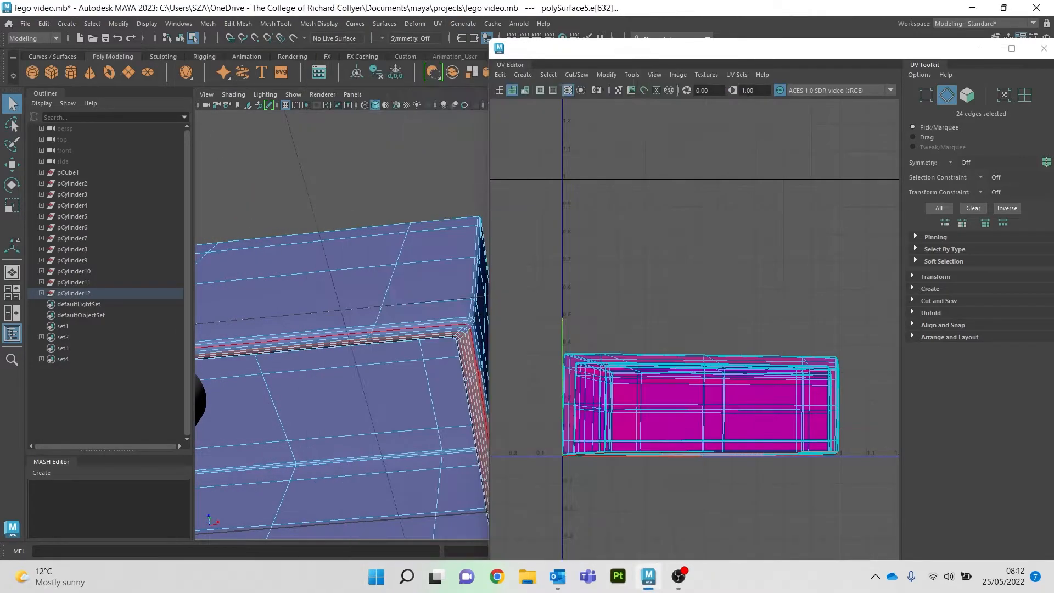
Reselect an edge loop on the underside rim and add two more of the brick's edge loops to the selection.
scroll(384, 307, "up", 4)
double_click(384, 307)
left_click_drag(384, 308, 319, 330, "alt")
double_click(362, 195, "shift")
scroll(318, 329, "up", 5)
middle_click_drag(319, 329, 412, 244, "alt")
scroll(373, 258, "up", 2)
double_click(277, 274, "shift")
Add another rounded outer edge loop of the brick body to the edge selection.
left_click_drag(277, 274, 310, 318, "alt")
middle_click_drag(311, 318, 306, 384, "alt")
left_click_drag(306, 384, 319, 417, "alt")
middle_click_drag(318, 417, 395, 510, "alt")
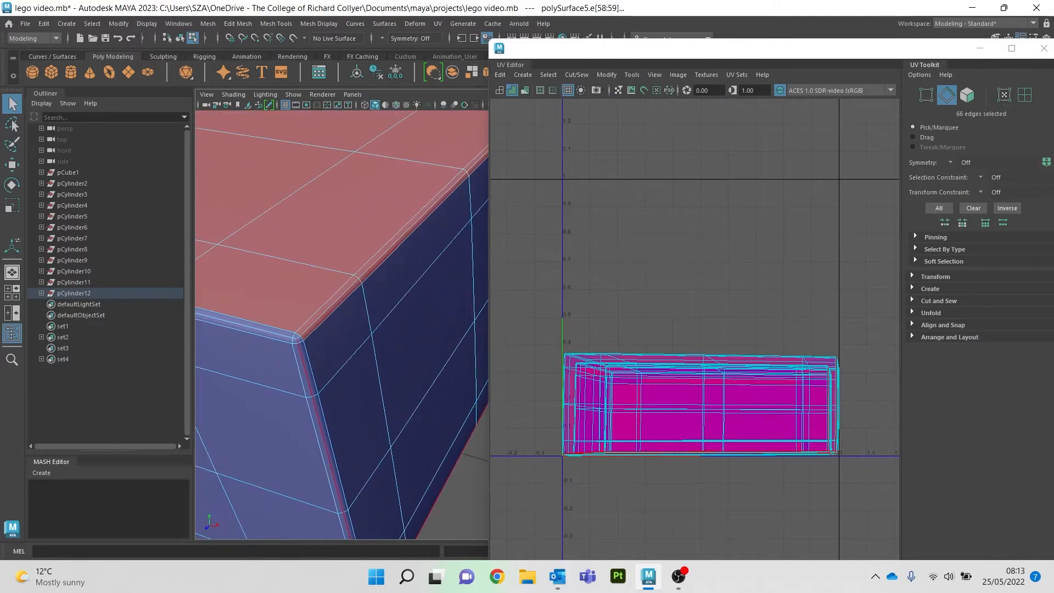
left_click_drag(406, 351, 263, 324, "alt")
middle_click_drag(450, 329, 211, 312, "alt")
middle_click_drag(439, 351, 258, 310, "alt")
left_click_drag(373, 329, 242, 291, "alt")
double_click(285, 268, "shift")
Add the middle vertical edges of the next rounded corner and the adjoining top edge to the selection.
middle_click_drag(351, 395, 310, 310, "alt")
left_click_drag(340, 329, 382, 398, "alt")
scroll(340, 324, "up", 4)
middle_click_drag(329, 308, 423, 332, "alt")
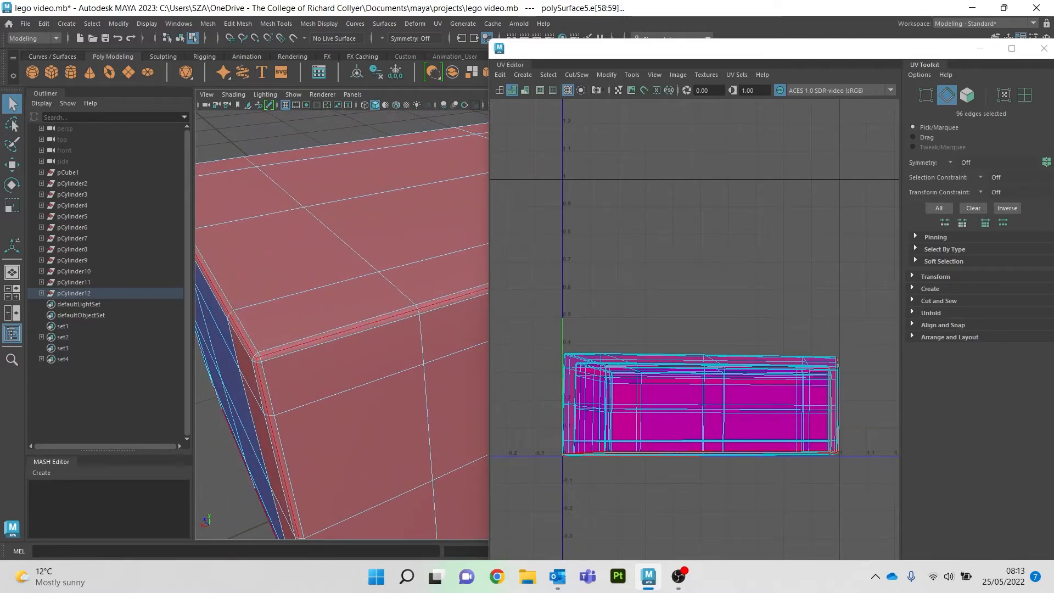
scroll(340, 324, "down", 4)
left_click_drag(340, 330, 357, 313, "alt")
middle_click_drag(455, 307, 209, 354, "alt")
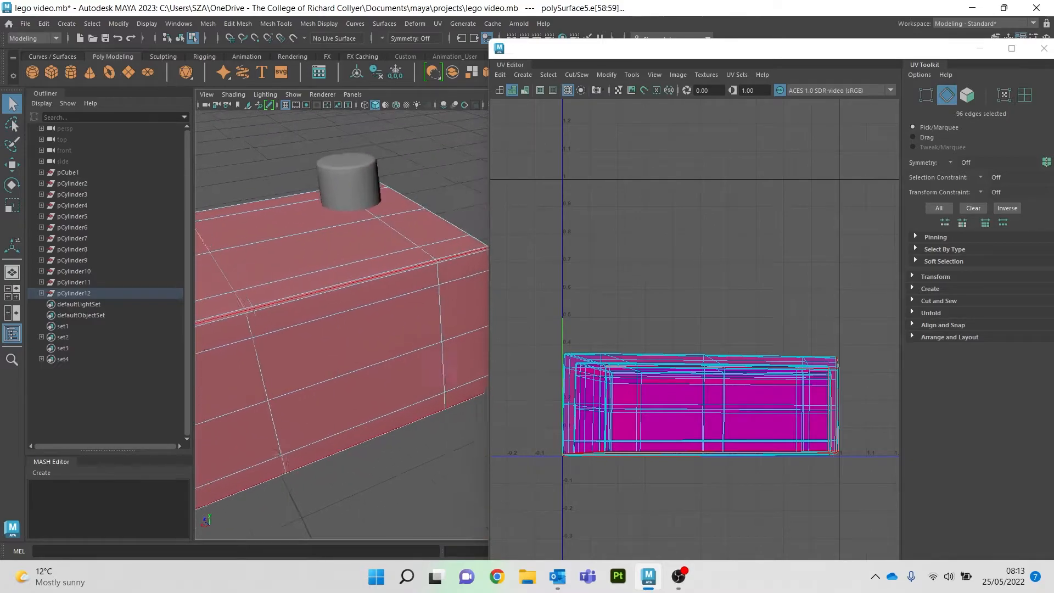
middle_click_drag(384, 330, 244, 359, "alt")
left_click_drag(258, 340, 395, 335, "alt")
middle_click_drag(385, 313, 225, 334, "alt")
scroll(341, 323, "up", 4)
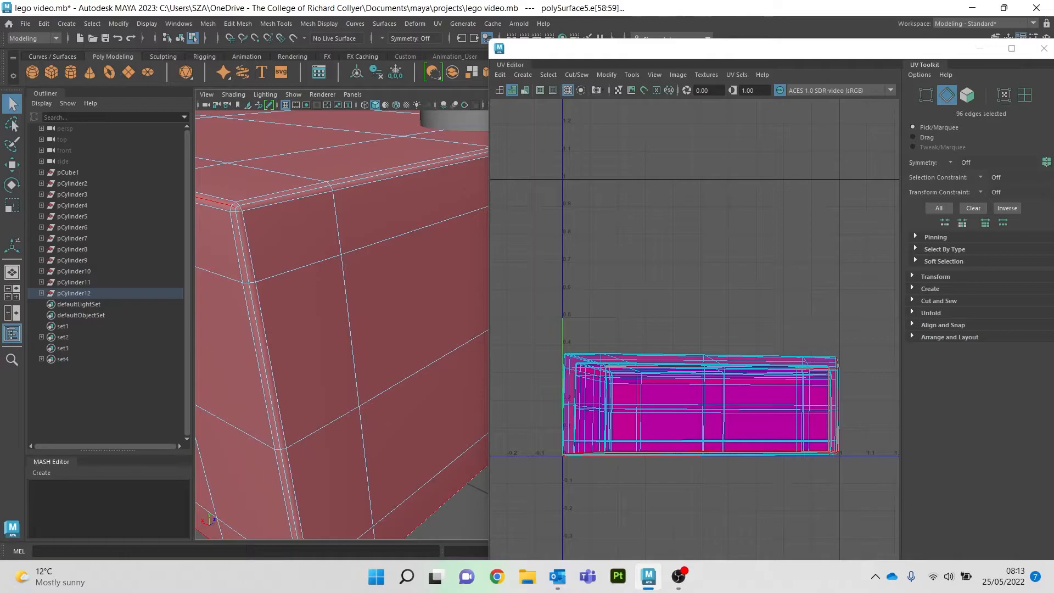
double_click(255, 319, "shift")
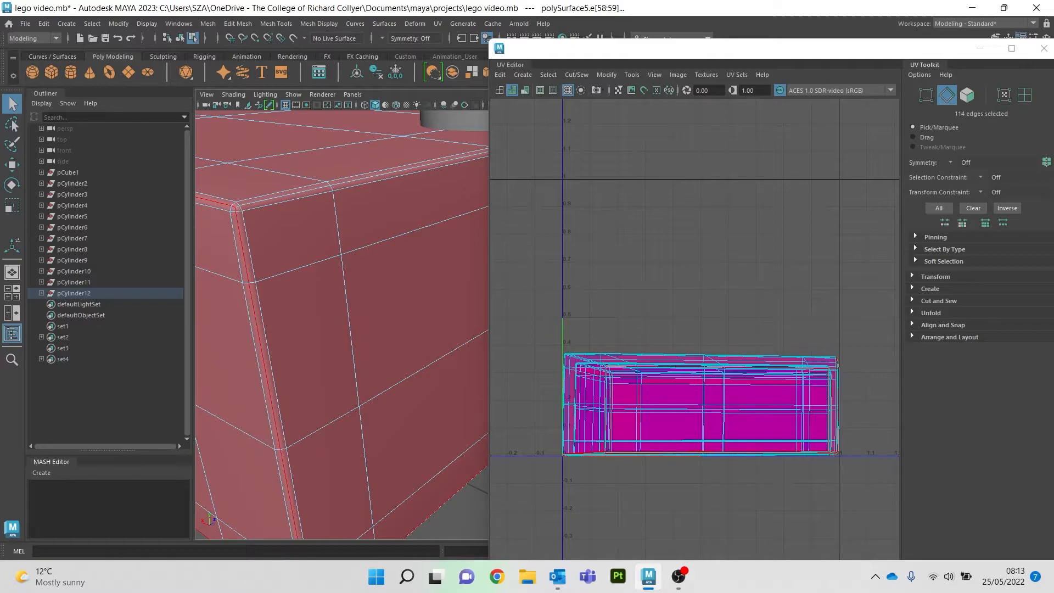
double_click(308, 190, "shift")
Add the middle vertical edges of the last rounded corner and its adjoining top edge to the selection.
scroll(340, 324, "down", 4)
left_click_drag(330, 330, 384, 275, "alt")
middle_click_drag(384, 274, 327, 219, "alt")
left_click_drag(330, 307, 280, 313, "alt")
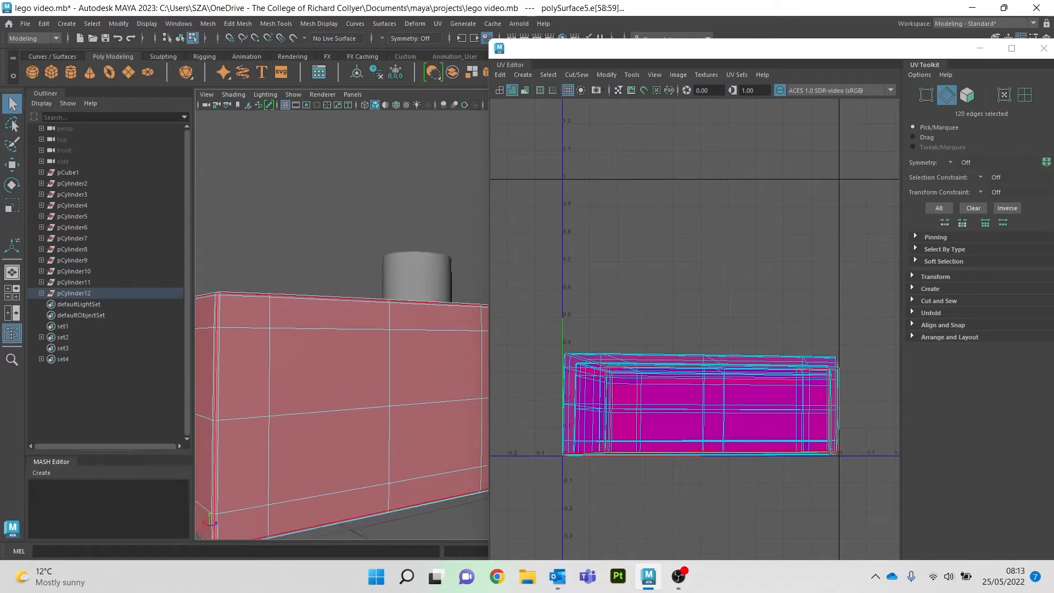
middle_click_drag(275, 357, 450, 220, "alt")
left_click_drag(417, 209, 384, 253, "alt")
middle_click_drag(384, 253, 214, 263, "alt")
left_click_drag(351, 258, 286, 275, "alt")
middle_click_drag(285, 274, 483, 276, "alt")
left_click_drag(417, 275, 296, 291, "alt")
middle_click_drag(373, 275, 264, 264, "alt")
scroll(329, 275, "up", 8)
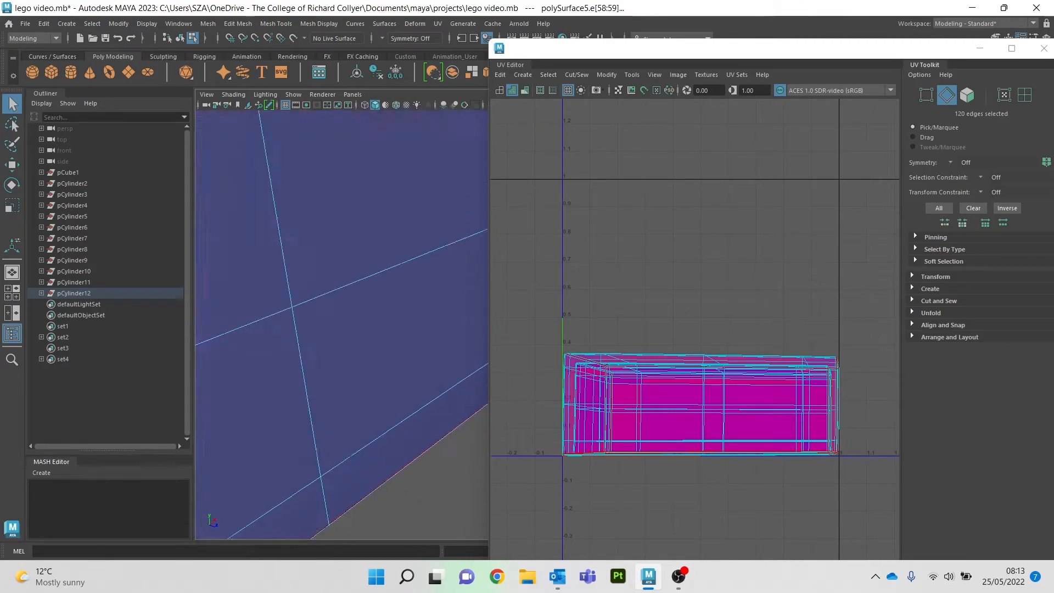
middle_click_drag(285, 209, 395, 385, "alt")
double_click(318, 278, "shift")
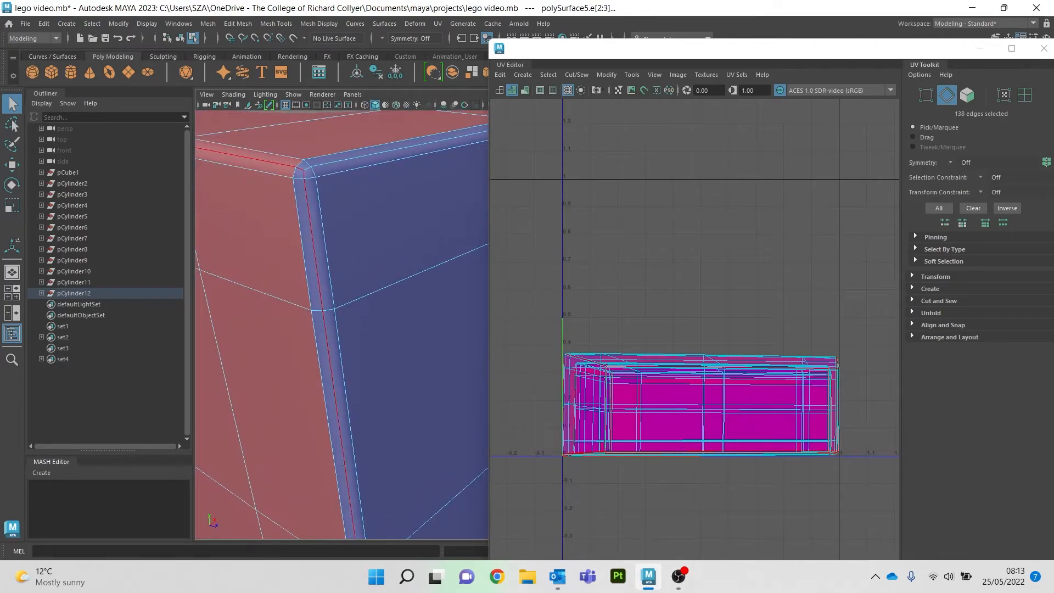
double_click(400, 148, "shift")
scroll(384, 219, "down", 8)
left_click_drag(384, 264, 286, 275, "alt")
left_click_drag(315, 350, 293, 121, "alt")
scroll(294, 120, "up", 5)
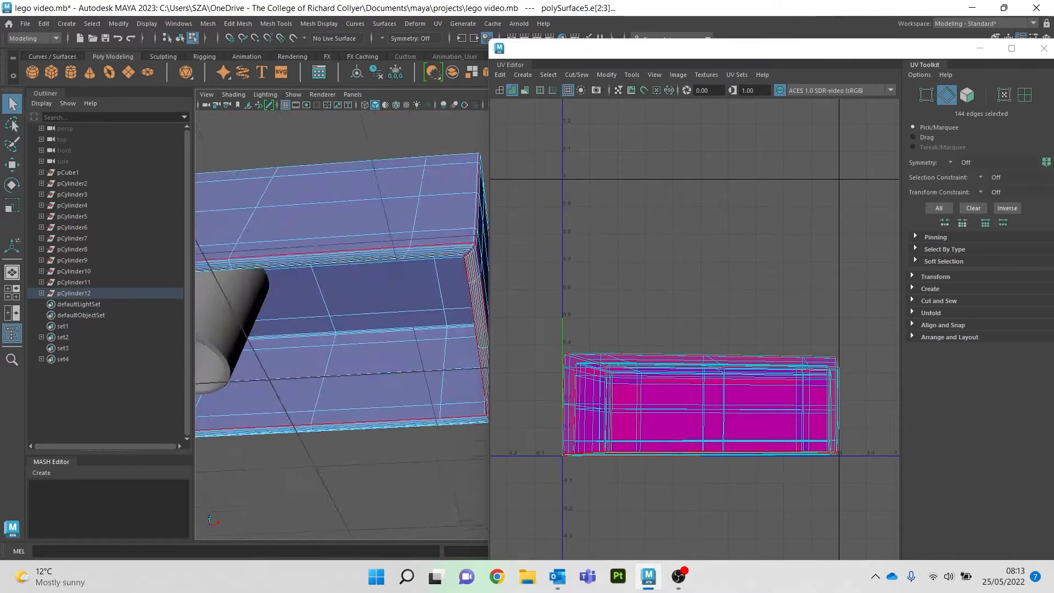
Add the edge loop along the inner corner of the brick's hollow underside to the edge selection.
middle_click_drag(351, 274, 242, 286, "alt")
scroll(328, 302, "up", 5)
scroll(340, 324, "up", 3)
double_click(341, 412, "shift")
scroll(340, 324, "down", 4)
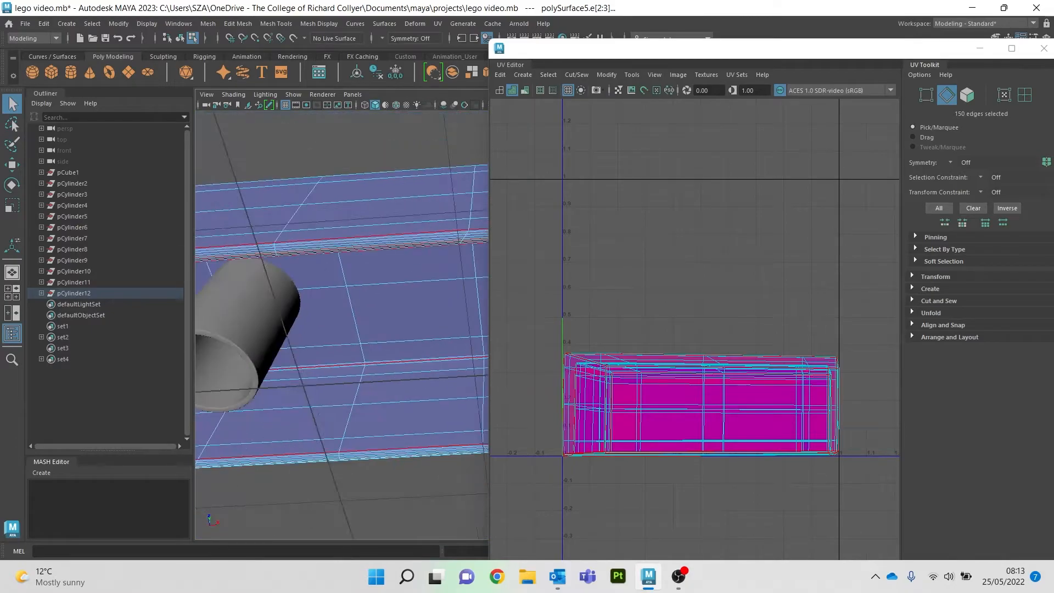
Cut the UVs along the selected edges and unfold the whole brick body into separate shells.
left_click_drag(622, 49, 579, 18)
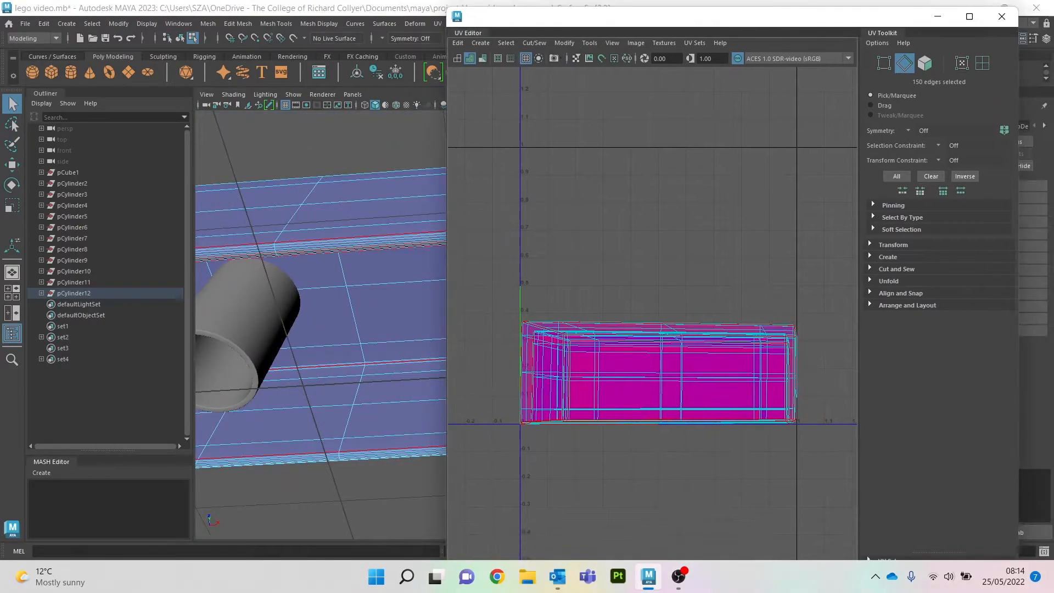
right_click_drag(633, 214, 548, 217, "shift")
key("w")
left_click_drag(502, 295, 830, 427)
right_click_drag(665, 239, 566, 240, "shift")
scroll(670, 332, "down", 2)
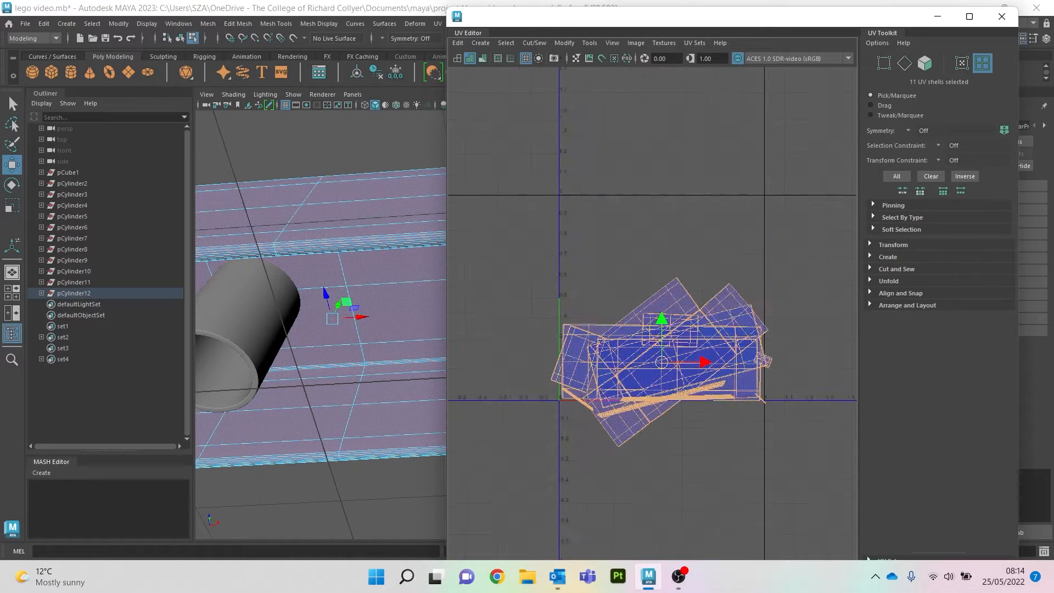
Move the large cross-shaped UV shell and the small rectangular shell upward and the long rectangular shell below the layout.
right_click_drag(631, 258, 586, 250, "shift")
left_click_drag(662, 319, 662, 181)
left_click(670, 328)
left_click_drag(670, 288, 669, 245)
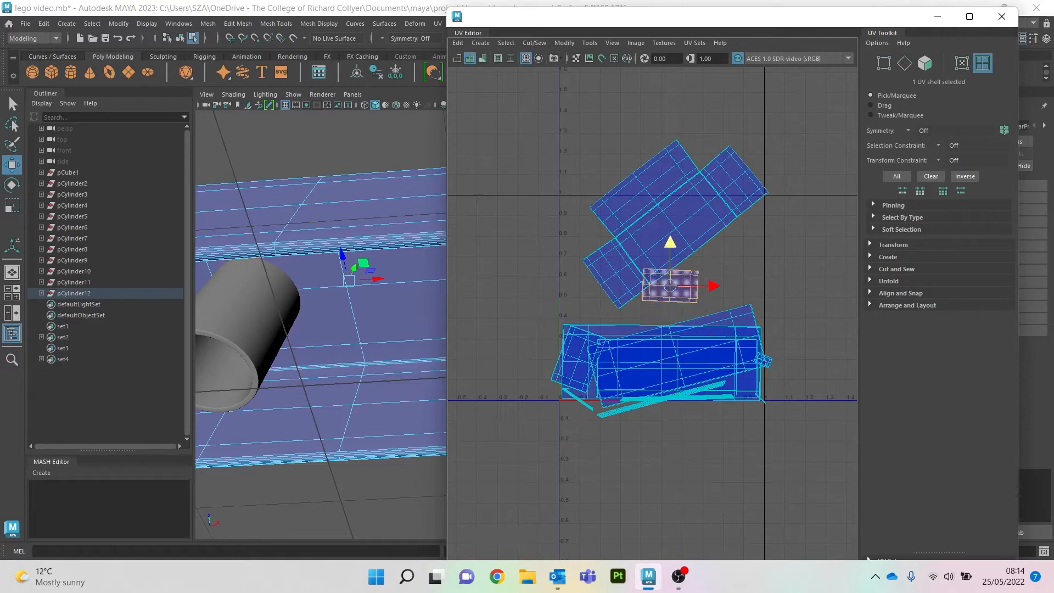
left_click(662, 363)
left_click_drag(662, 318, 662, 452)
Separate the small upright shell to the left and the two overlapping long rectangular shells vertically.
left_click(574, 357)
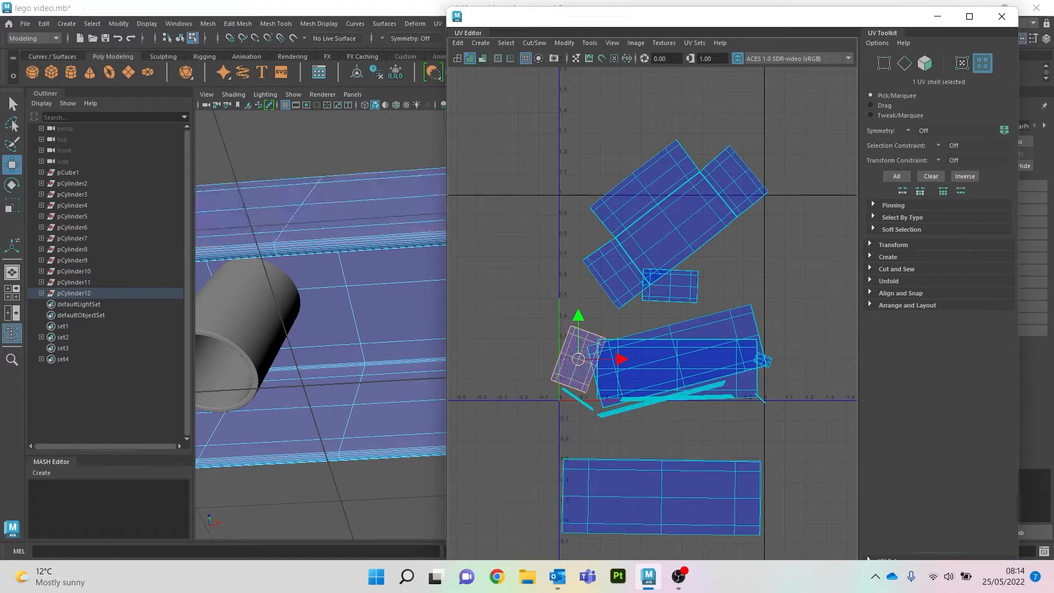
left_click_drag(617, 358, 546, 359)
left_click(675, 362)
left_click_drag(678, 324, 678, 59)
left_click(676, 355)
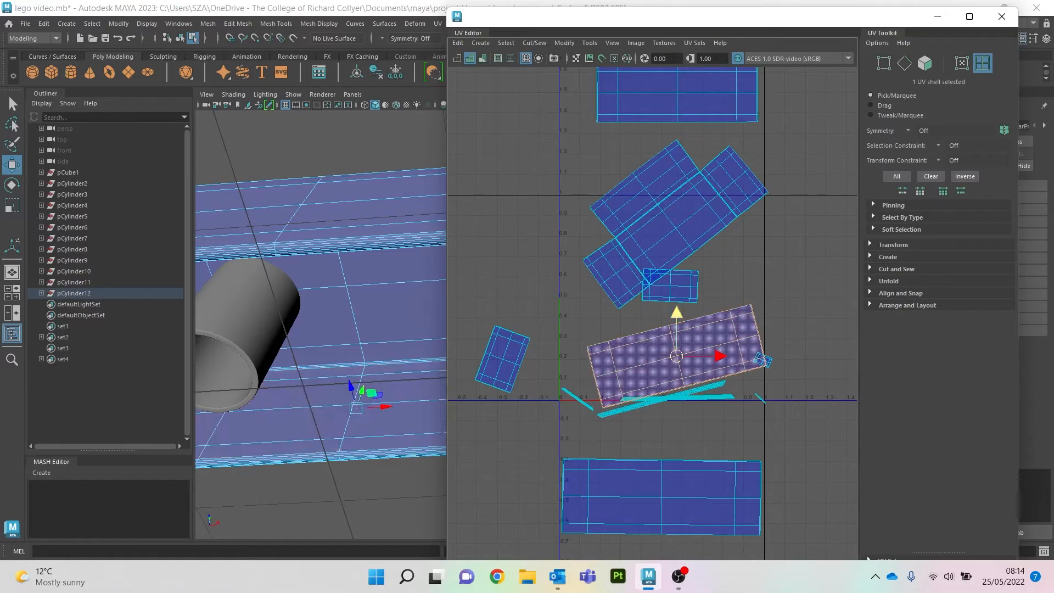
left_click_drag(676, 313, 677, 297)
Move the long and short thin strip shells apart so they clear the neighbouring UV shells.
left_click(676, 397)
left_click_drag(676, 354, 675, 412)
left_click(662, 399)
left_click(576, 399)
left_click_drag(576, 355, 577, 375)
scroll(661, 429, "down", 4)
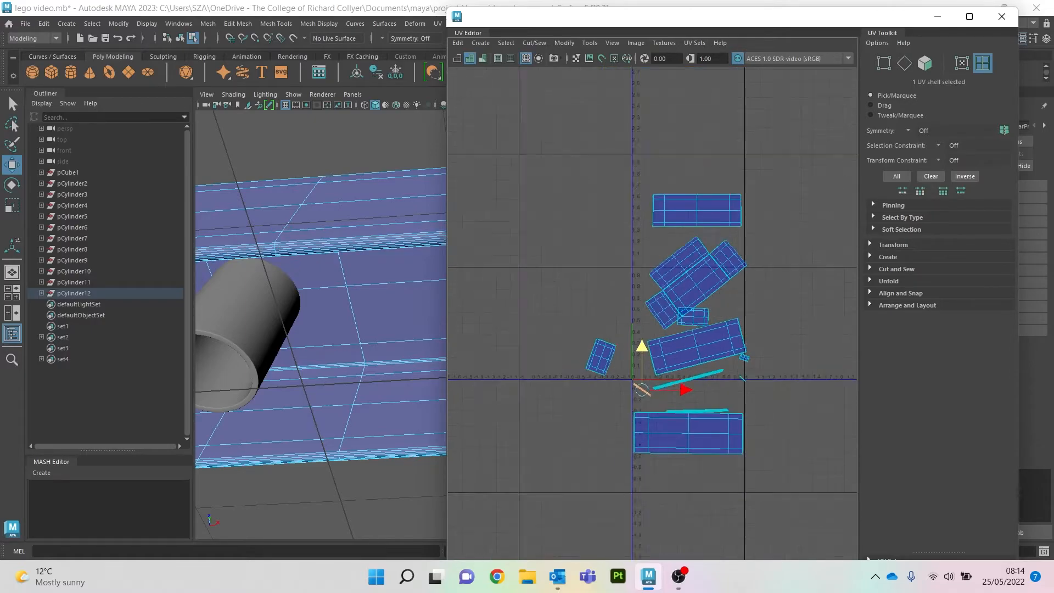
Stitch the nearly horizontal thin strip shell onto the lower edge of the topmost rectangular shell.
right_click(757, 290)
right_click_drag(757, 290, 757, 260)
scroll(768, 291, "up", 2)
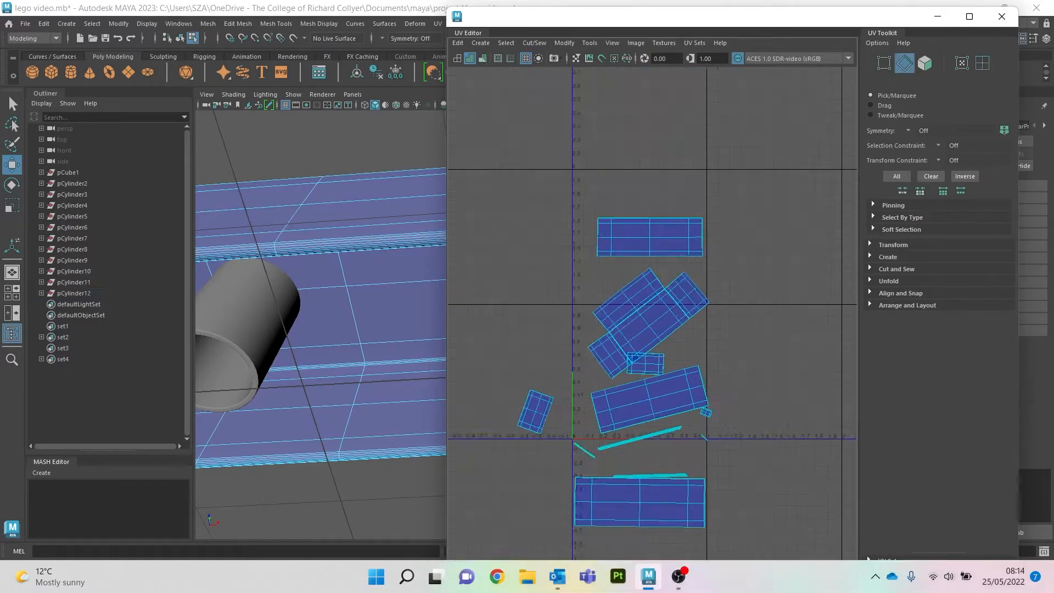
left_click(669, 256)
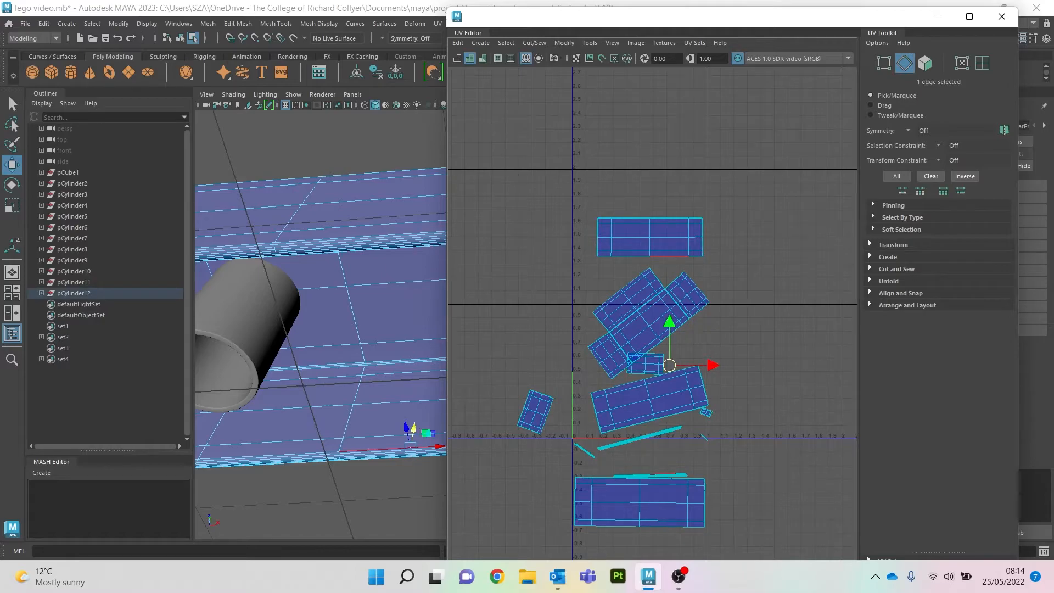
scroll(659, 481, "up", 2)
scroll(754, 340, "down", 1)
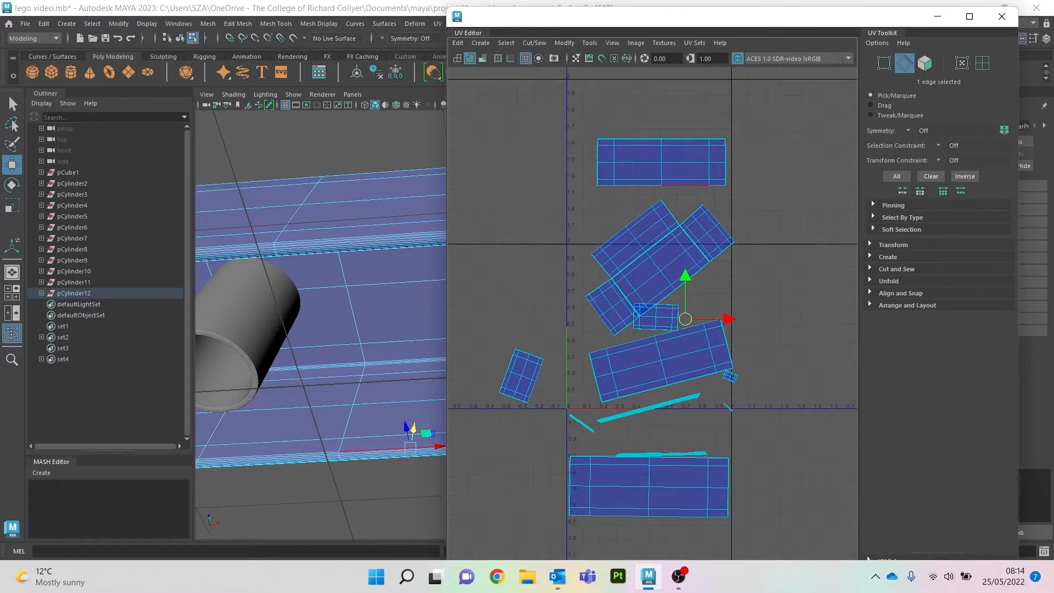
right_click_drag(765, 219, 826, 402)
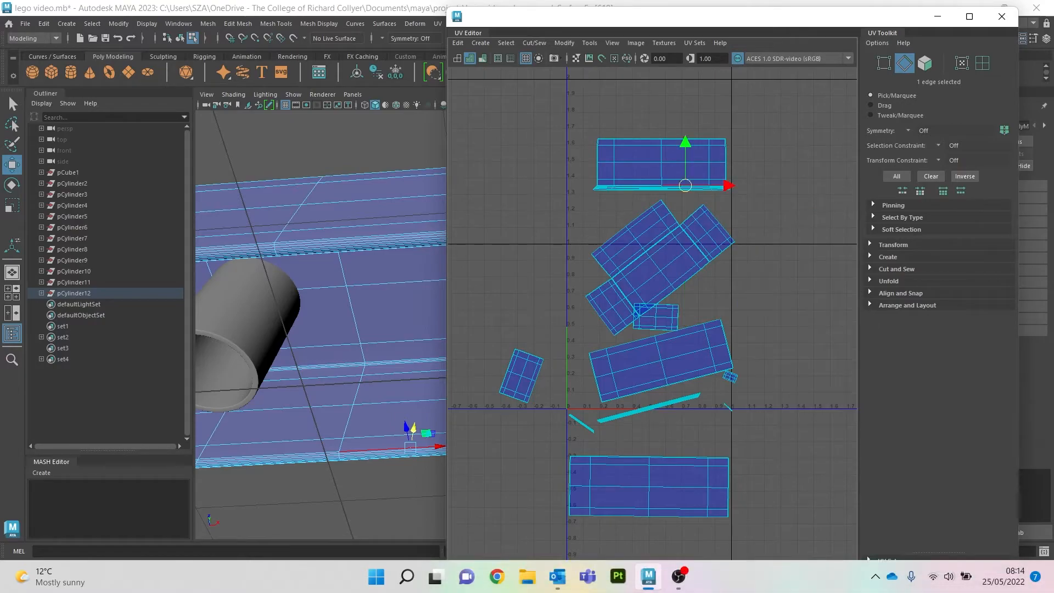
left_click(826, 401)
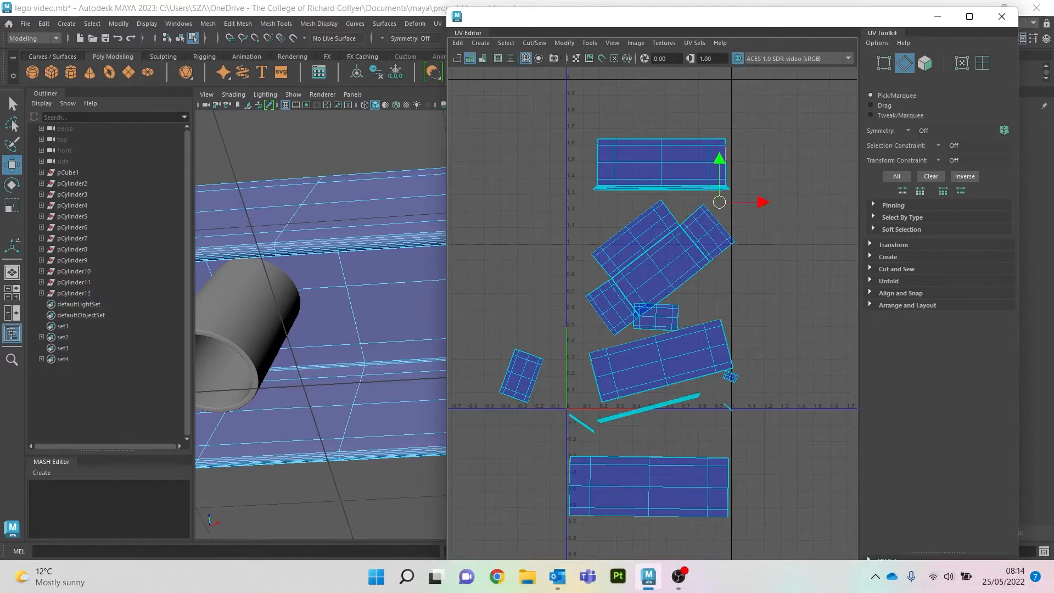
Stitch the topmost rectangular shell with its strip onto the right arm of the cross-shaped shell by its end edge.
left_click(726, 154)
right_click_drag(783, 174, 846, 354)
left_click(813, 384)
middle_click_drag(812, 384, 816, 303, "alt")
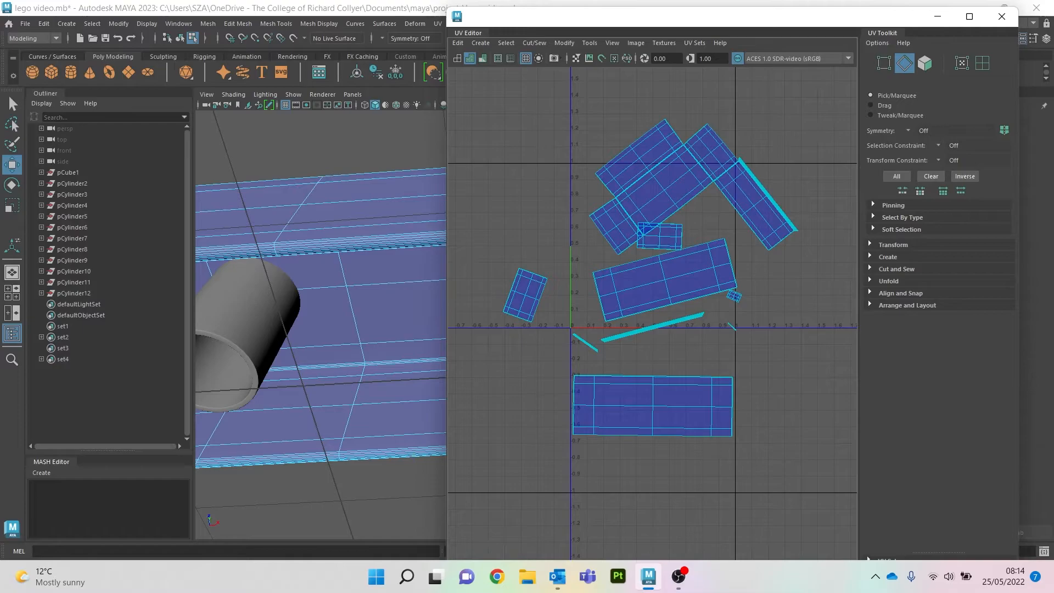
Stitch the short thin strip and the two small rectangular shells in a chain onto the cross-shaped shell's lower-left arm.
left_click(668, 236)
left_click(785, 280)
left_click(591, 281)
right_click_drag(524, 178, 586, 360)
left_click(570, 260)
right_click_drag(535, 199, 597, 382)
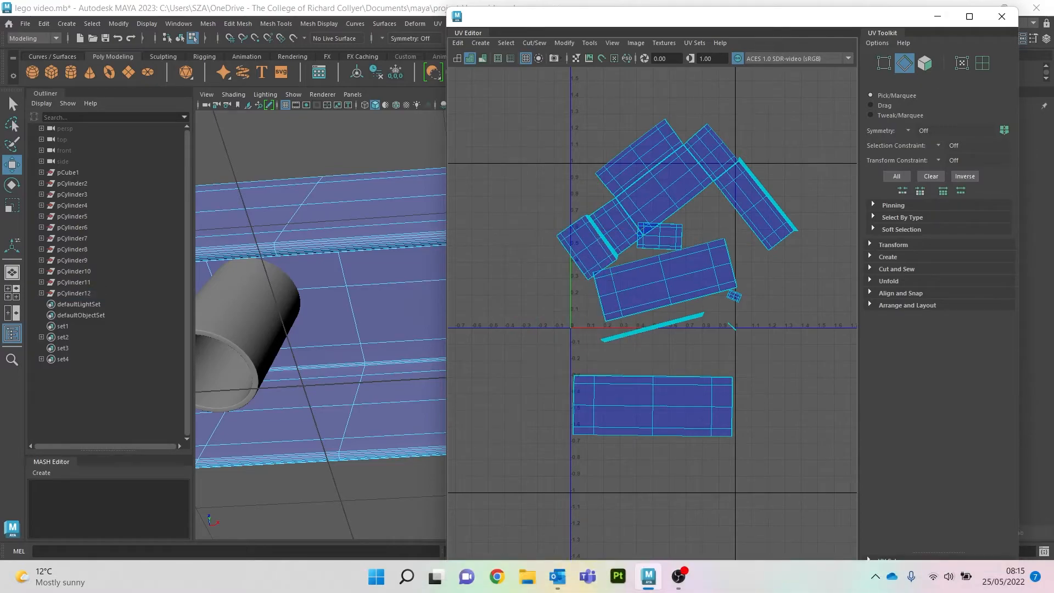
left_click(565, 251)
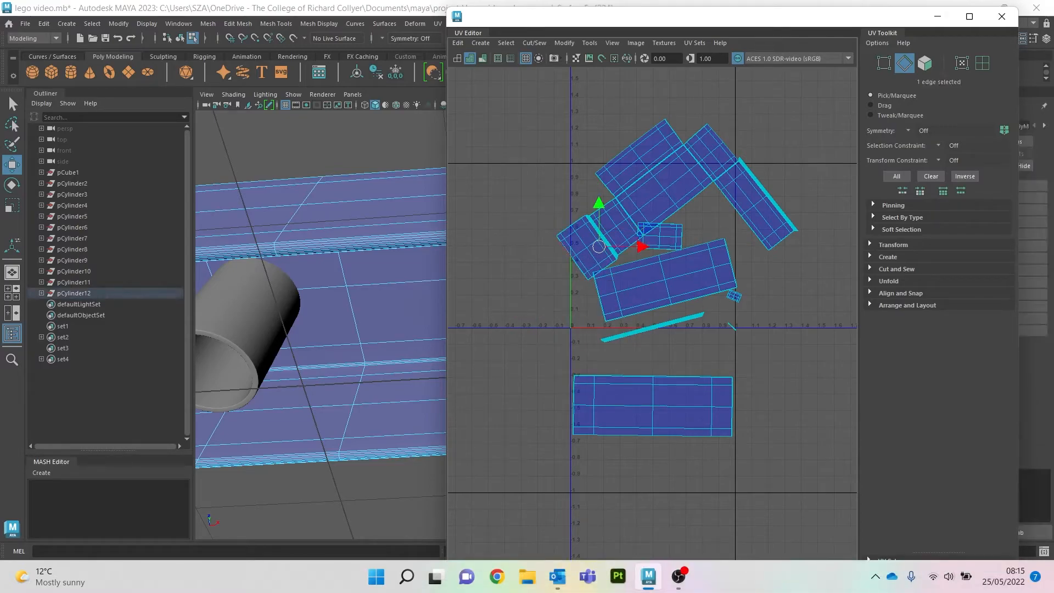
mouse_move(501, 232)
right_mouse_down()
mouse_move(531, 258)
mouse_move(500, 318)
mouse_move(549, 332)
mouse_move(549, 405)
right_mouse_up()
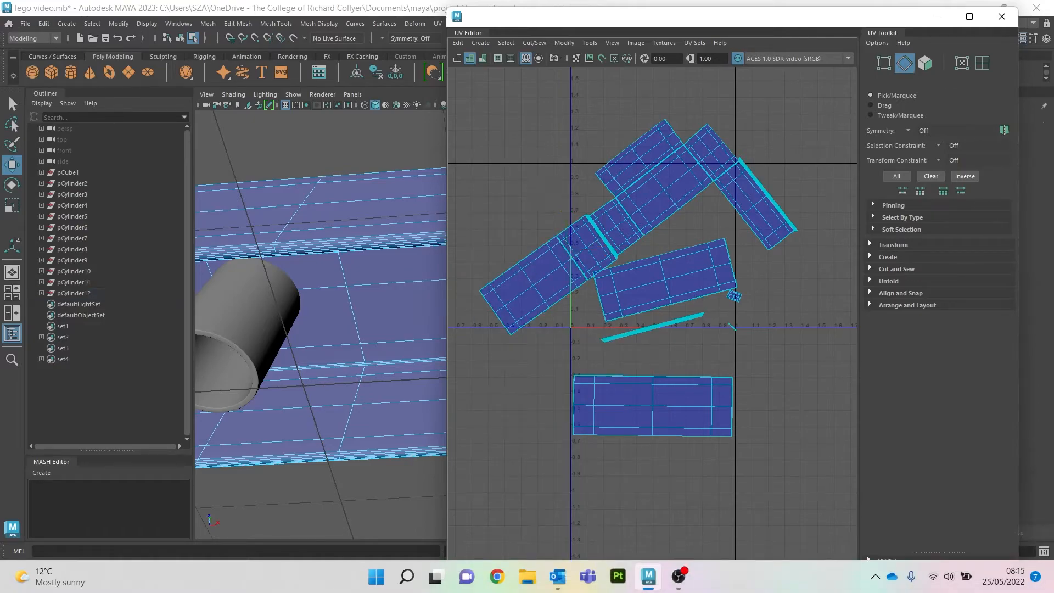
Try to stitch the tilted long rectangular shell to its neighbours using different border edges.
left_click(691, 198)
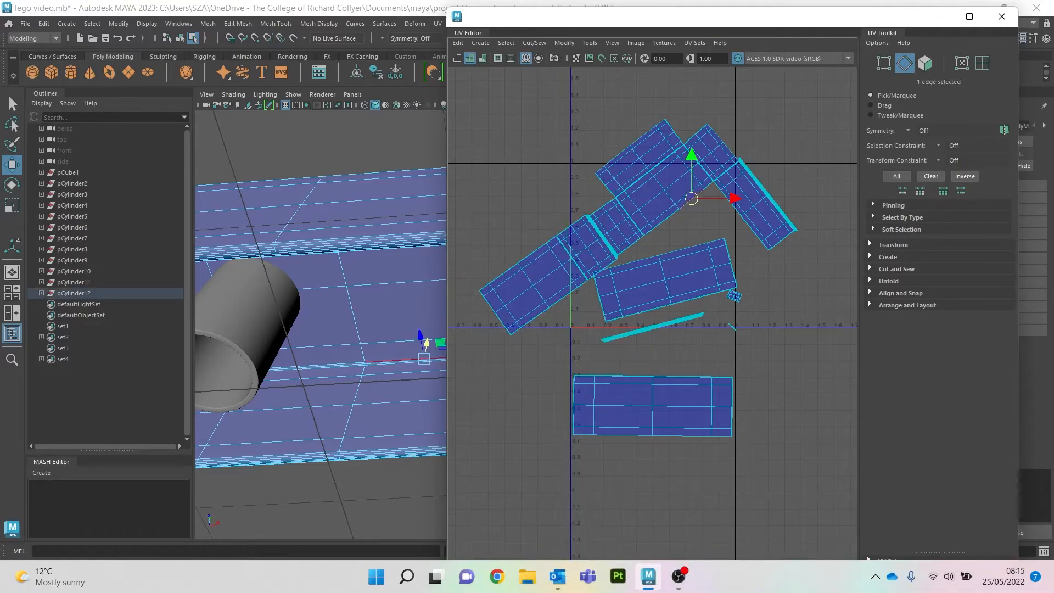
right_click_drag(805, 309, 867, 481)
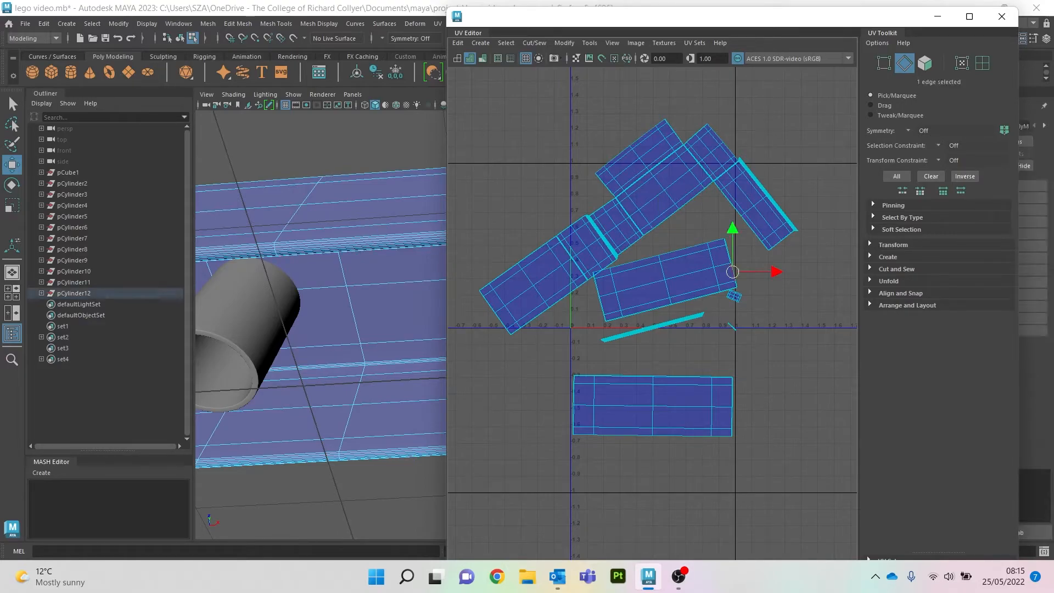
right_click(761, 327)
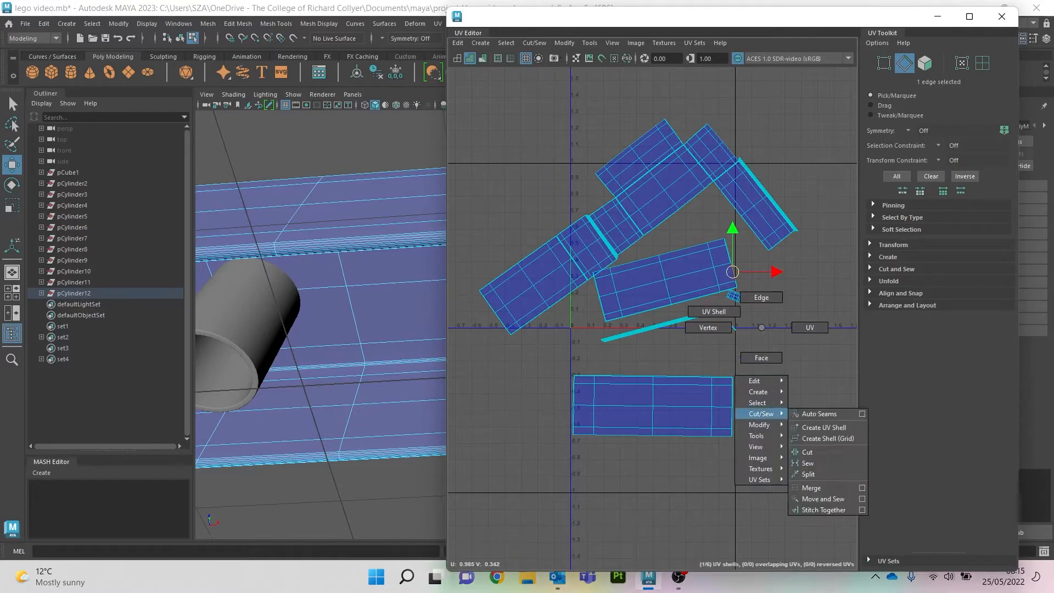
right_click_drag(761, 327, 824, 509)
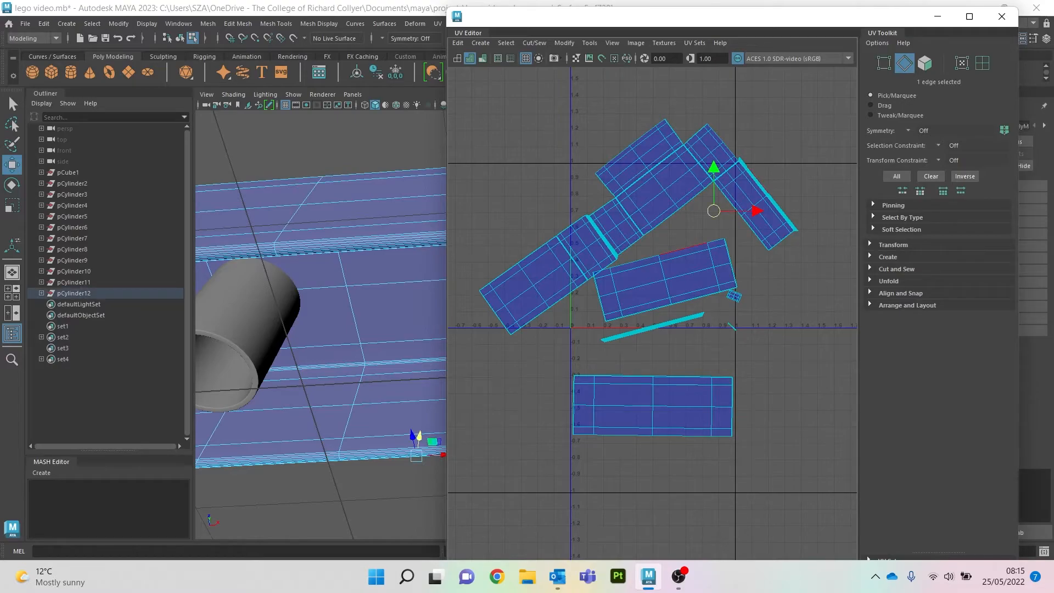
left_click(696, 298)
left_click(761, 337)
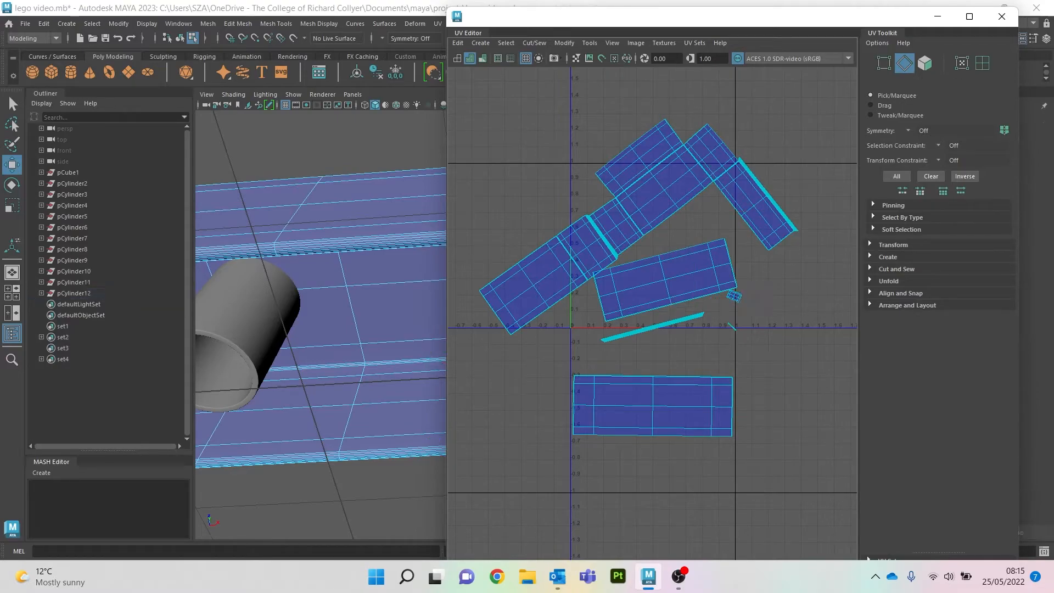
Stitch the long diagonal strip and the lowest rectangular shell onto the outer edge of the cross's upper arm.
left_click(644, 135)
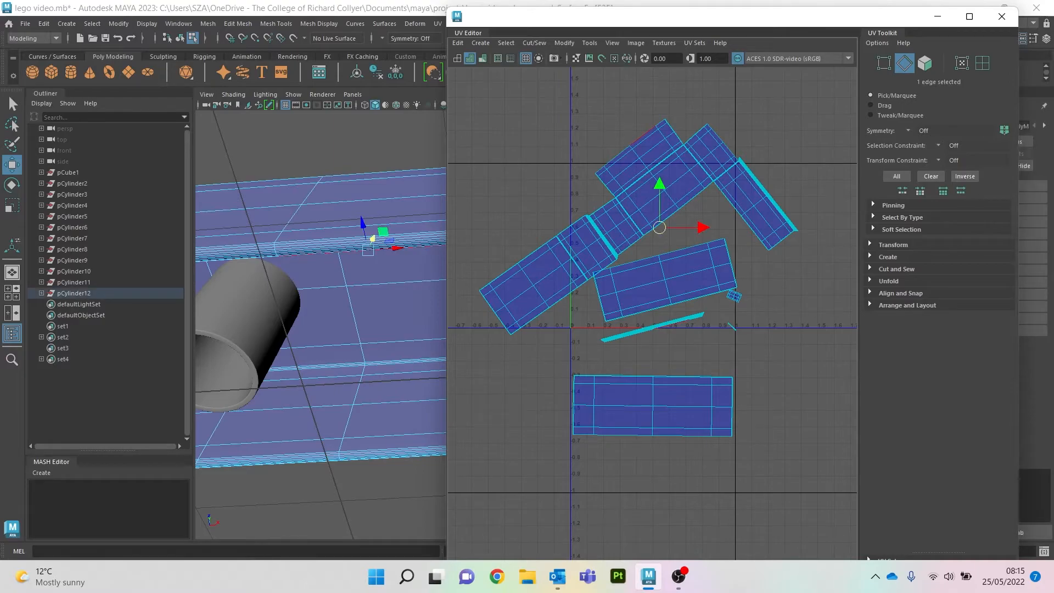
right_click_drag(780, 318, 851, 463, "shift")
left_click(851, 463)
left_click(624, 435)
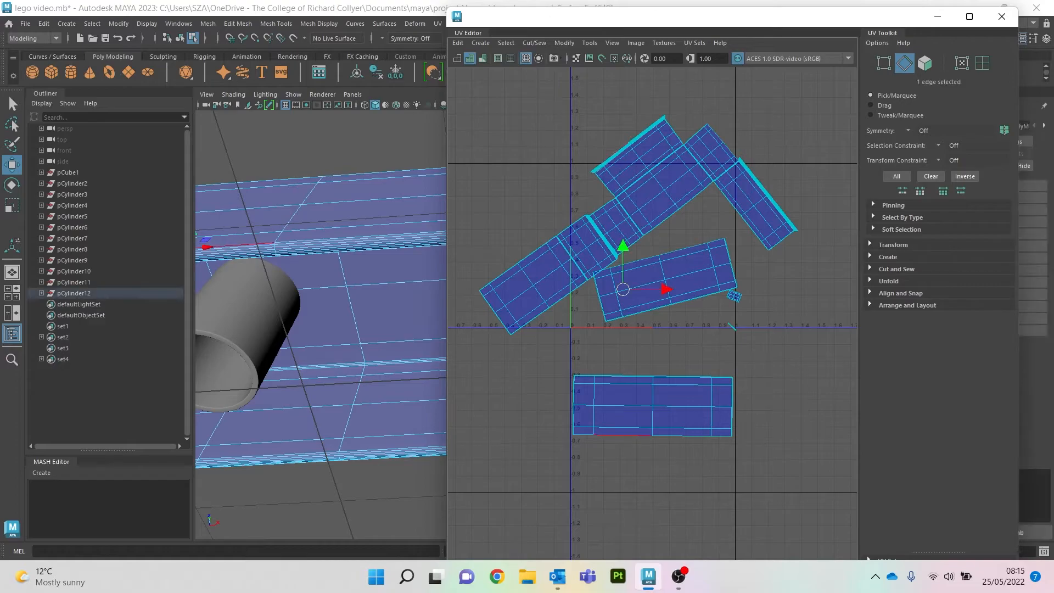
right_click_drag(786, 333, 848, 515, "shift")
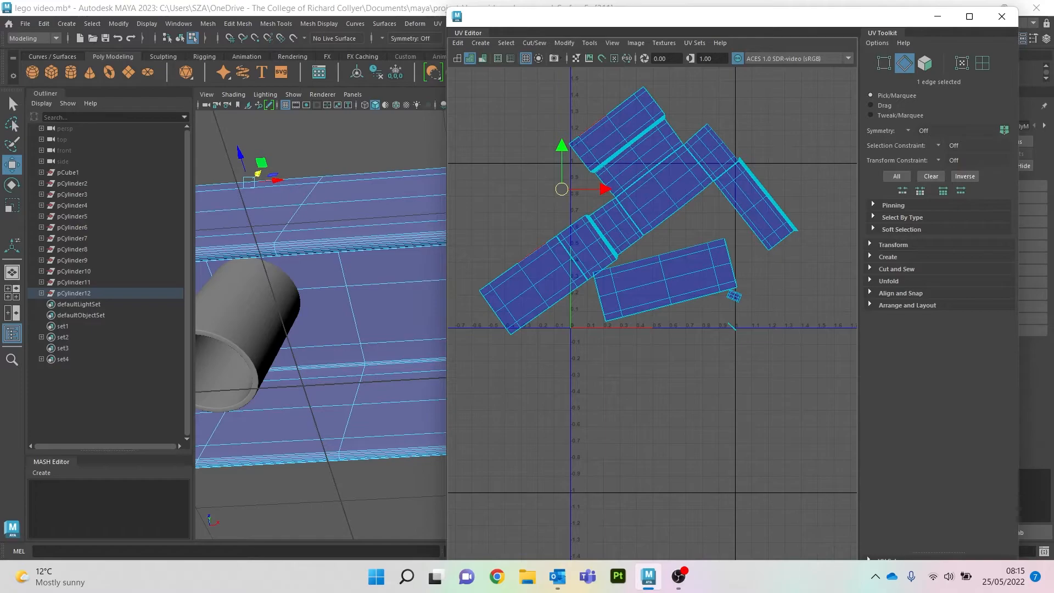
Try to sew the upper arm's outer shell to the lower-left end shell, and undo the distorted result.
right_click_drag(635, 341, 706, 518, "shift")
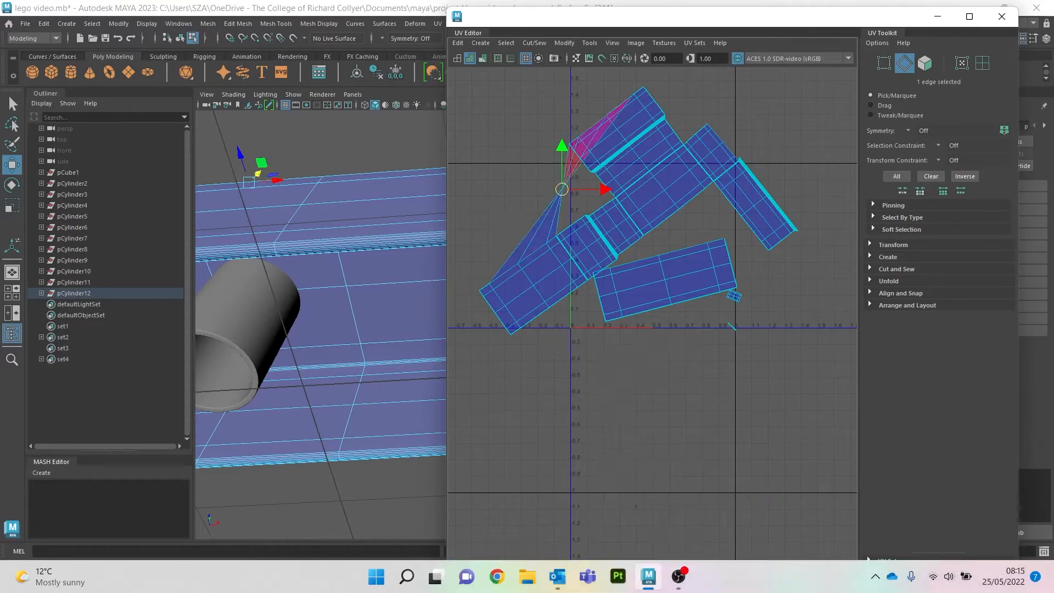
scroll(612, 173, "up", 3)
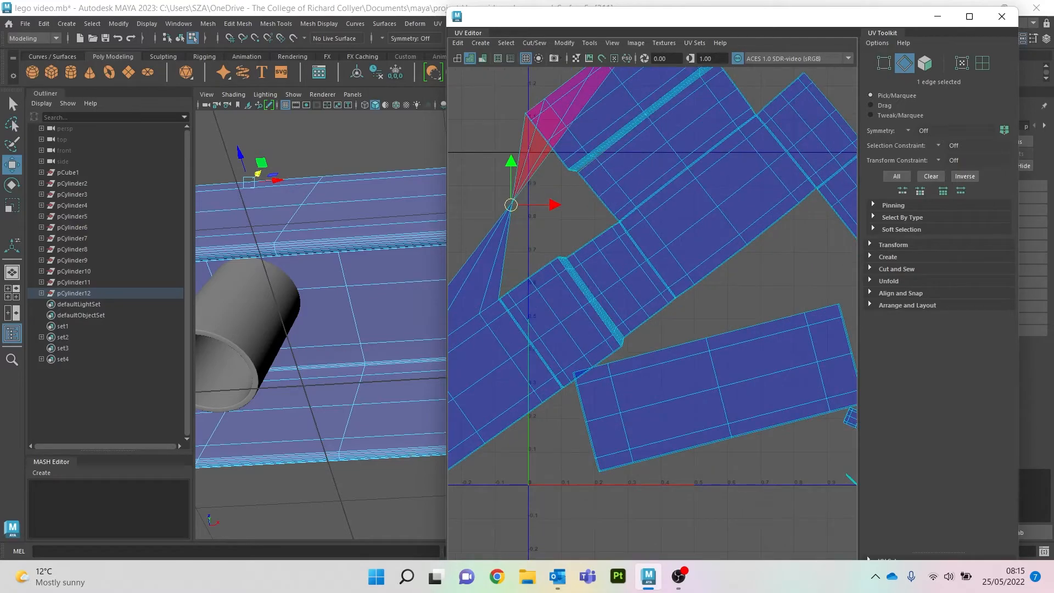
scroll(554, 128, "down", 5)
scroll(573, 157, "up", 2)
left_click(564, 272)
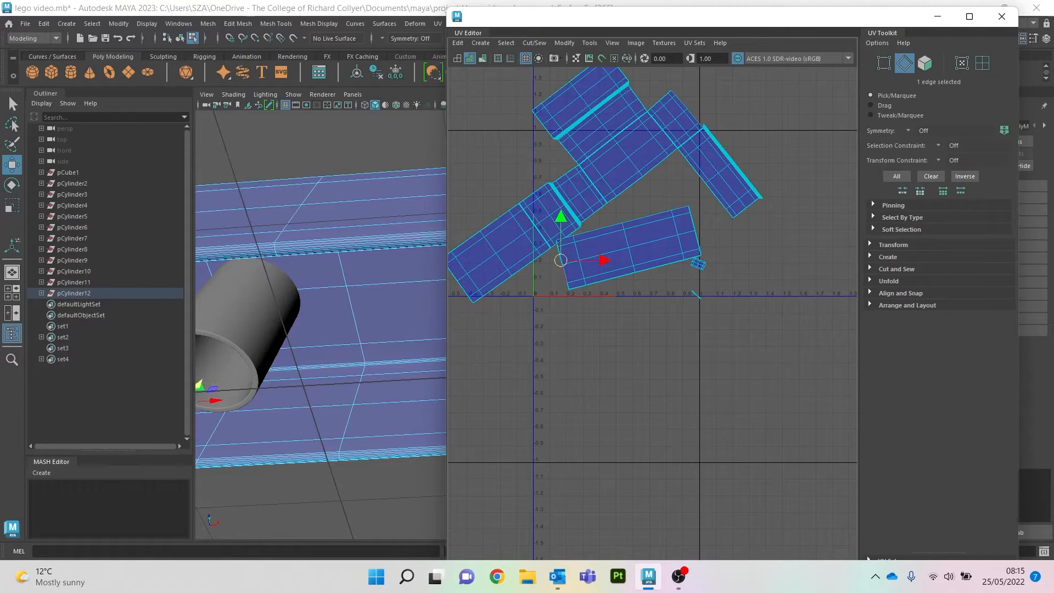
Stitch the tilted long rectangular shell by its upper edge onto the strip beside the right arm.
left_click(647, 217)
middle_click_drag(647, 216, 619, 273, "alt")
scroll(643, 240, "up", 5)
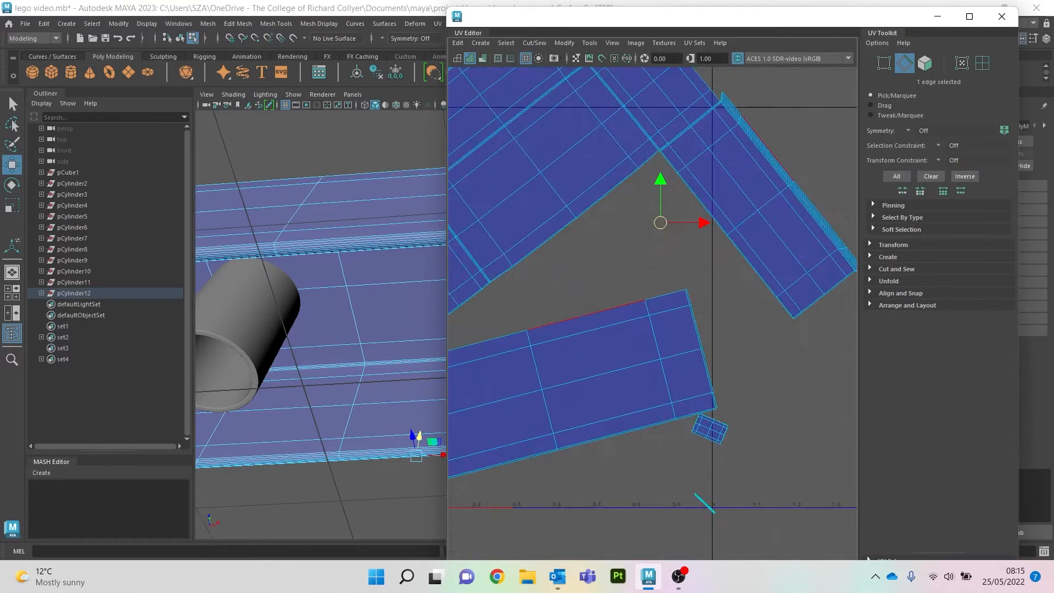
right_click_drag(710, 261, 764, 443)
scroll(686, 384, "down", 4)
Stitch the tiny rectangular shell and the last short strip shell onto the lower-left end of the joined layout.
scroll(687, 362, "up", 6)
key("w")
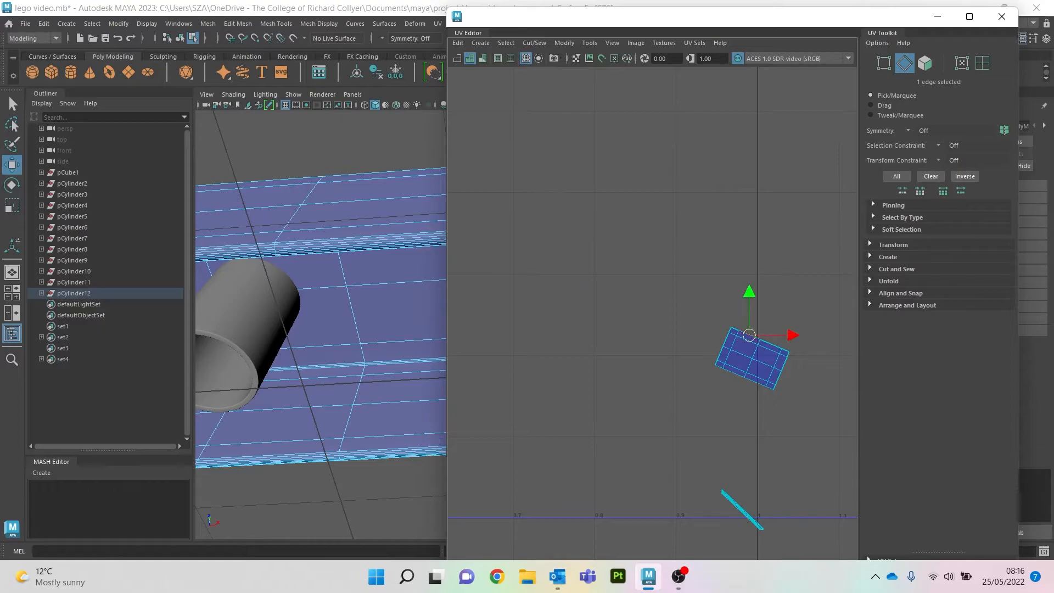
scroll(718, 327, "up", 4)
right_click_drag(699, 276, 761, 458)
key("a")
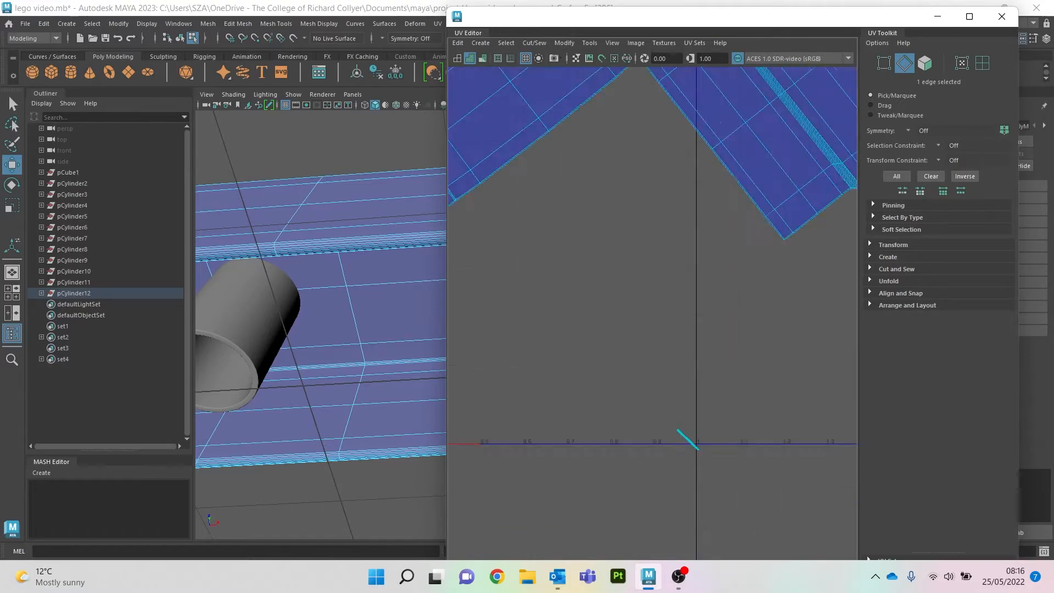
key("f")
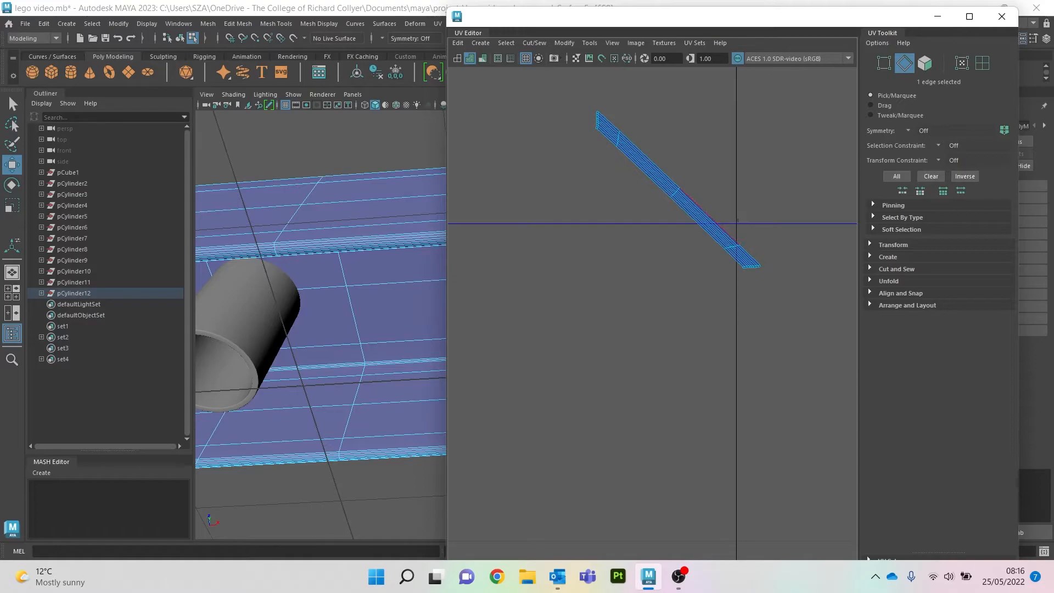
right_click_drag(616, 278, 683, 448)
key("a")
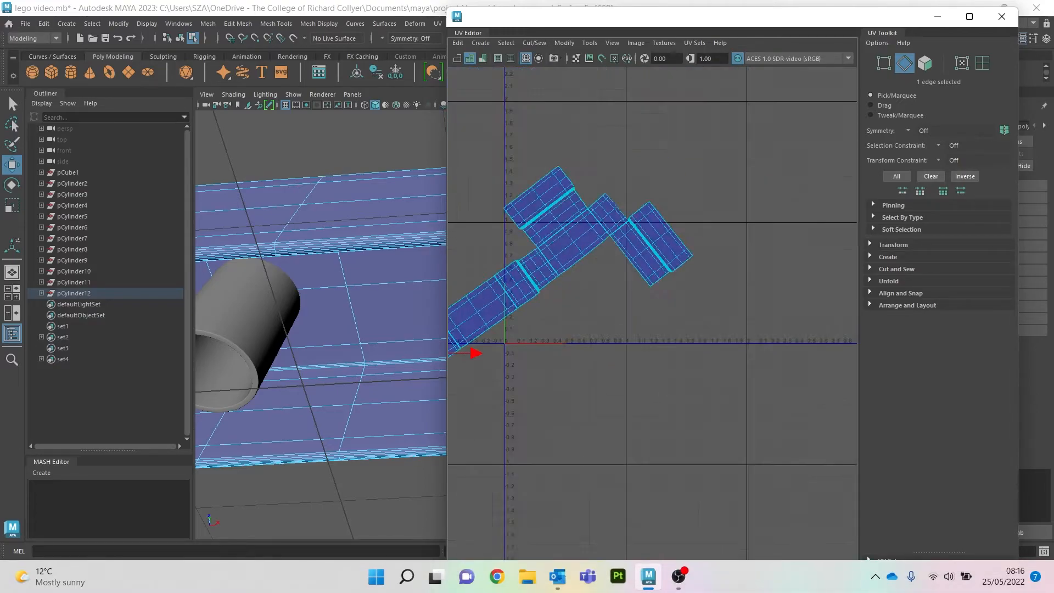
Select the joined UV shell and rotate it clockwise until its long arm lies horizontal, then deselect it.
right_click_drag(546, 184, 528, 173)
left_click(611, 205)
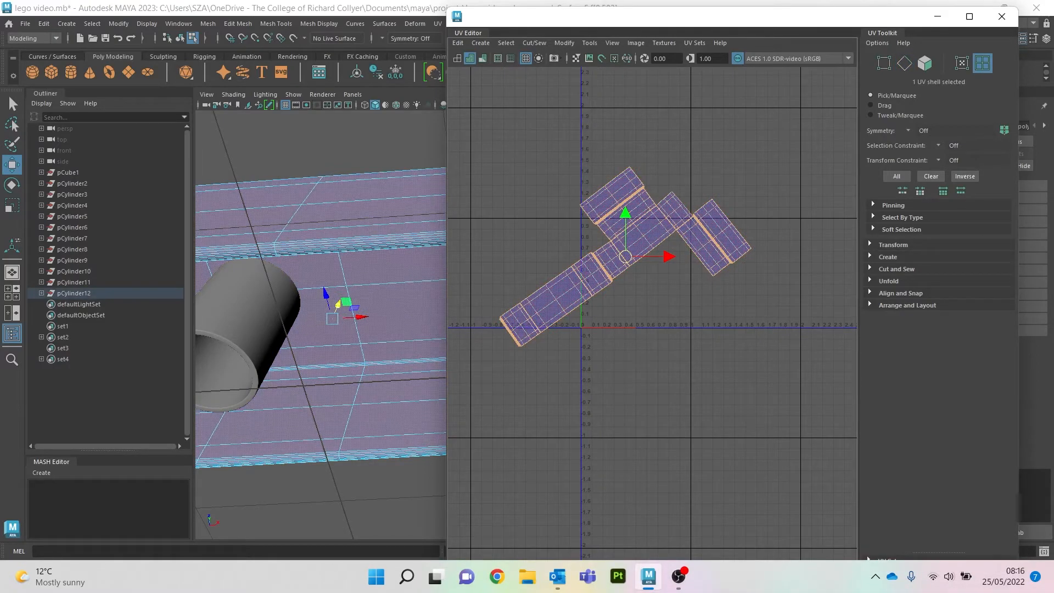
key("e")
left_click_drag(597, 230, 618, 219)
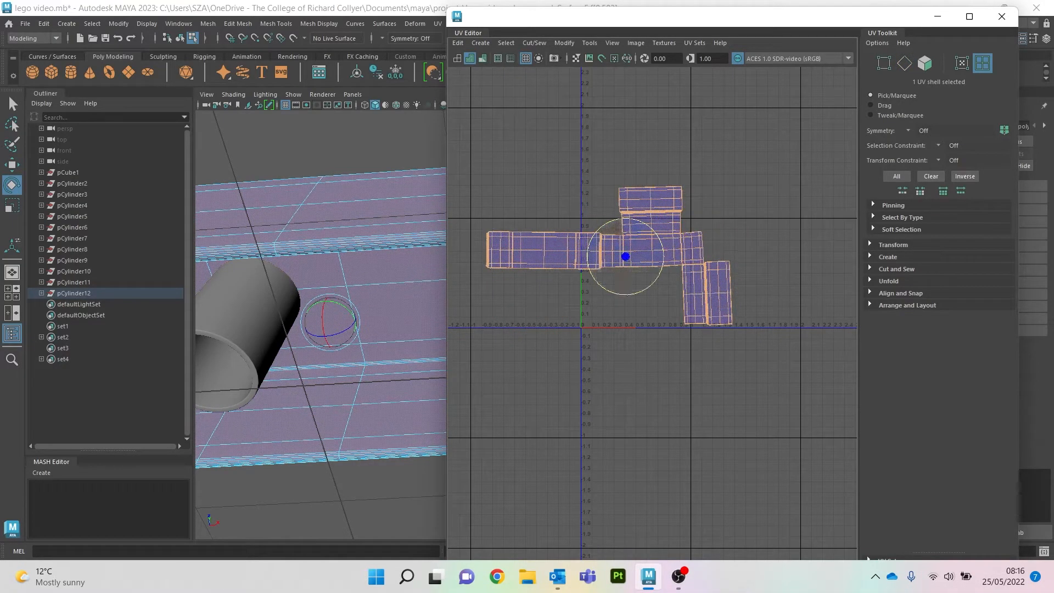
left_click(583, 192)
scroll(320, 324, "down", 5)
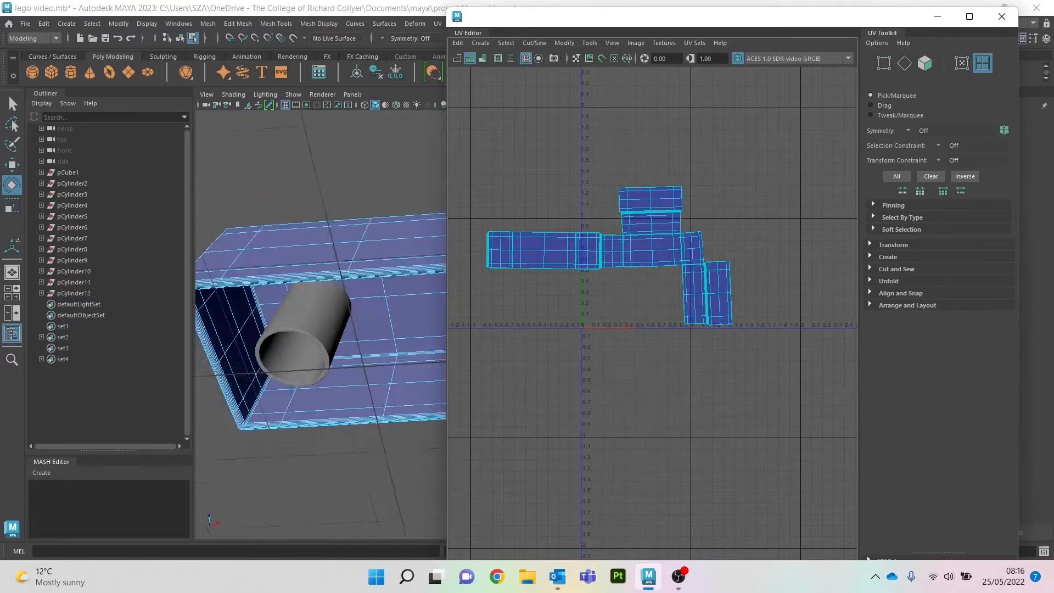
Widen the UV Editor window over the viewport and turn on the checker map display.
middle_click_drag(379, 318, 263, 284, "alt")
left_click_drag(307, 242, 313, 356, "alt")
middle_click_drag(285, 274, 351, 329, "alt")
left_click_drag(334, 307, 328, 392, "alt")
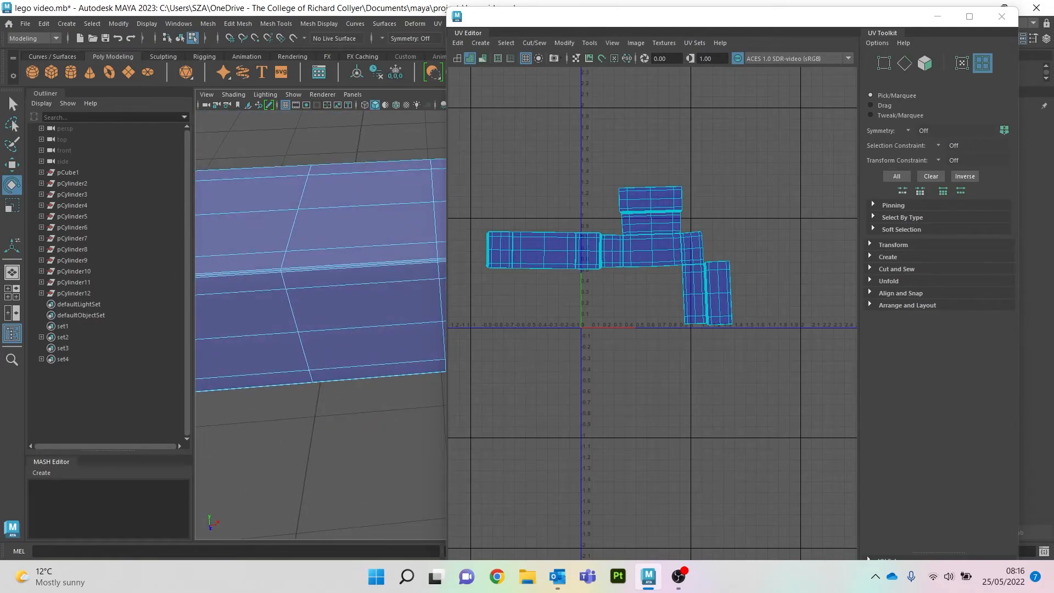
scroll(321, 324, "down", 3)
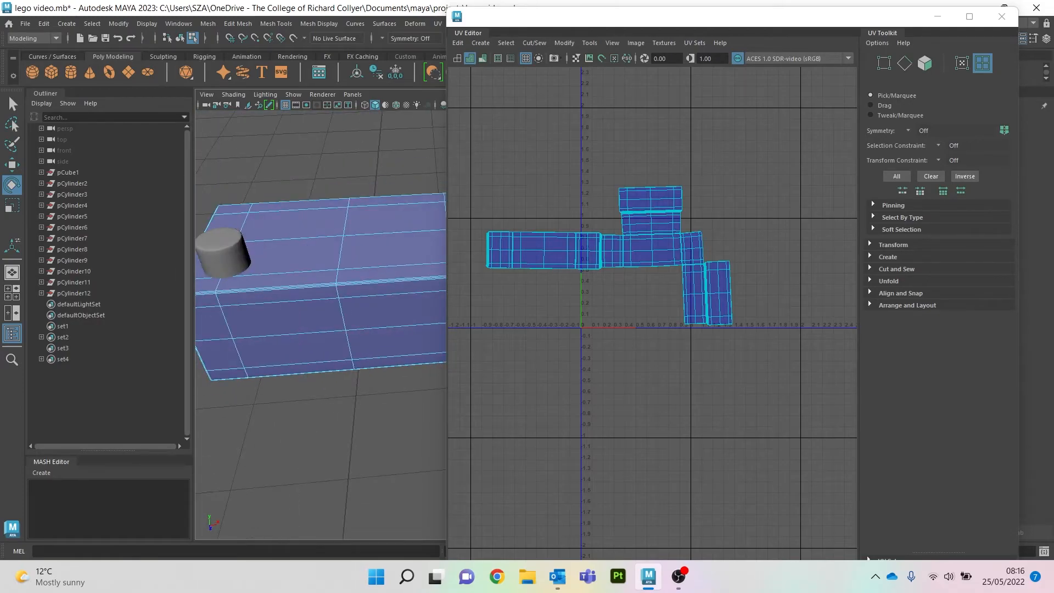
left_click_drag(760, 23, 695, 18)
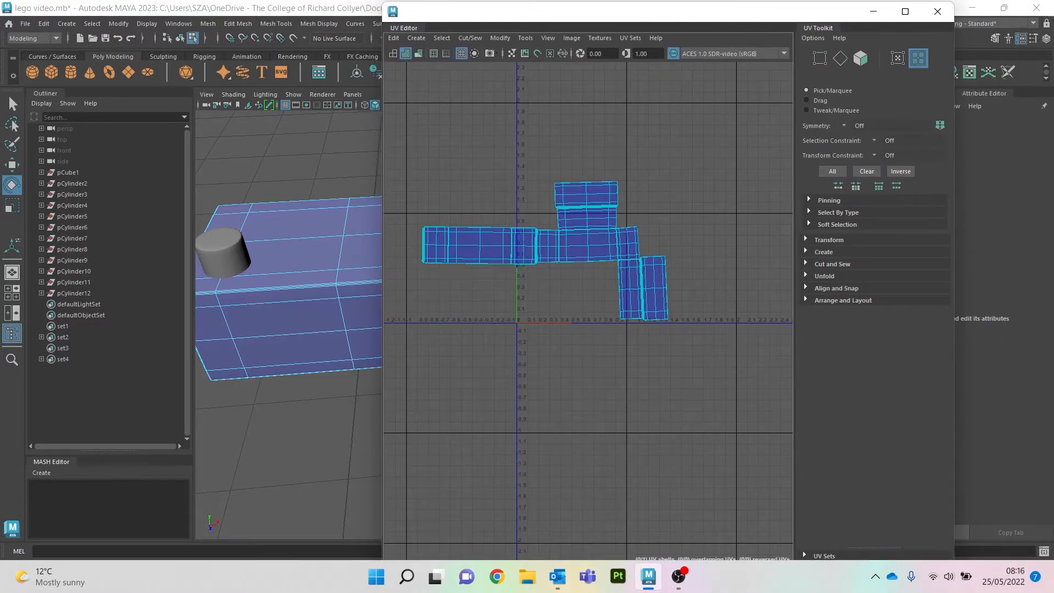
left_click_drag(383, 286, 227, 285)
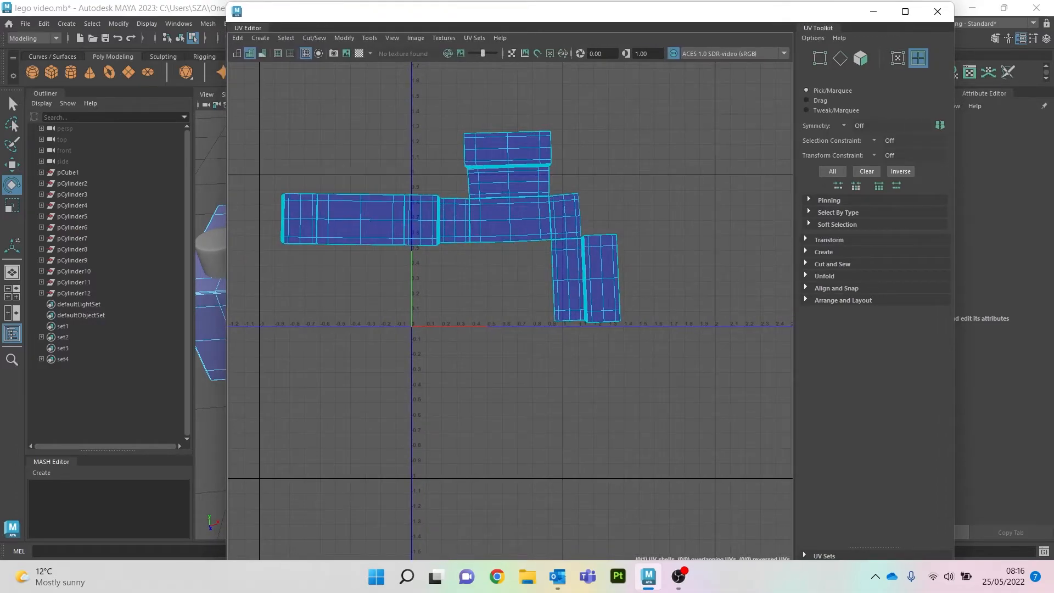
left_click(359, 53)
Move the UV Editor aside and inspect the checker pattern on the brick body in the viewport.
left_click_drag(536, 15, 806, 53)
scroll(351, 308, "down", 4)
scroll(351, 307, "up", 4)
left_click_drag(351, 307, 417, 253, "alt")
left_click_drag(351, 263, 395, 280, "alt")
middle_click_drag(384, 280, 433, 282, "alt")
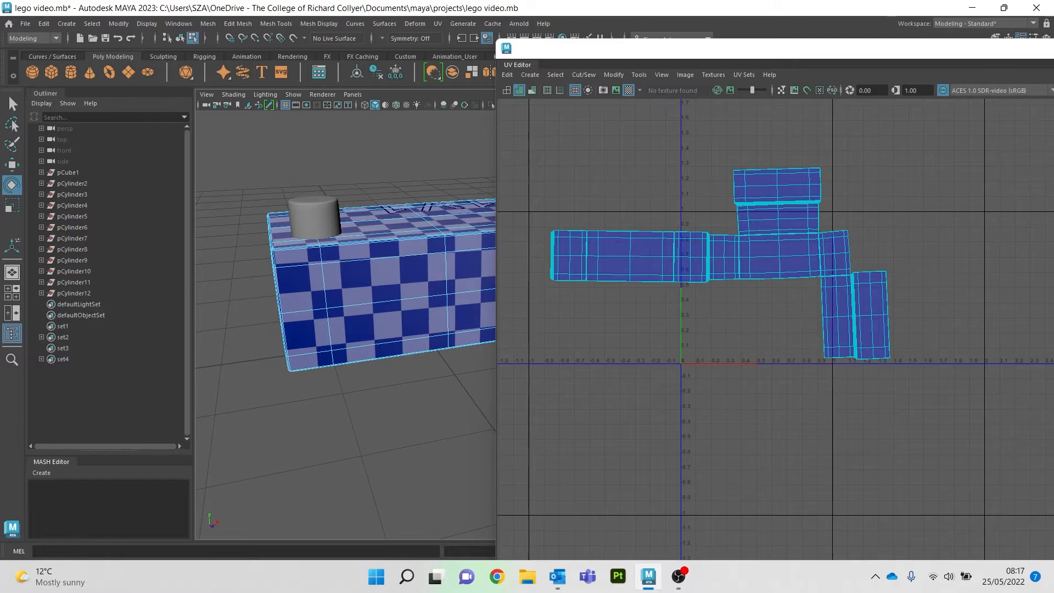
Select the brick body's joined UV shell and move it straight up in UV space.
right_click_drag(661, 203, 614, 187)
left_click(629, 254)
key("w")
left_click_drag(720, 220, 719, 132)
left_click(360, 166)
middle_click_drag(360, 166, 311, 194, "alt")
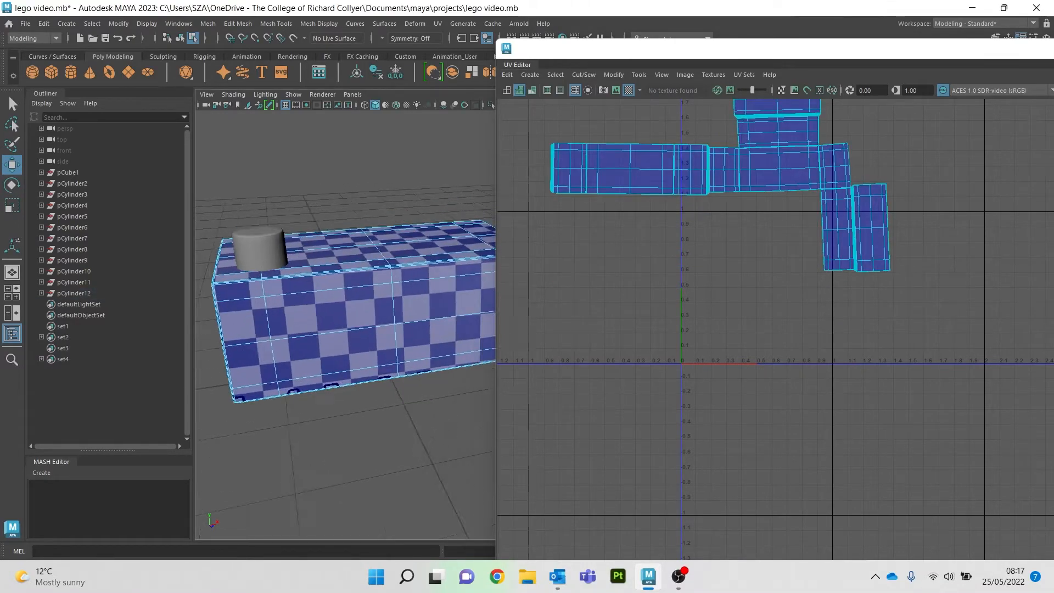
key("ctrl+z")
Select the stud on the brick and delete its existing UV shells, both the circular cap and the rectangular side.
right_click(311, 194)
right_click_drag(310, 193, 365, 178)
left_click(260, 249)
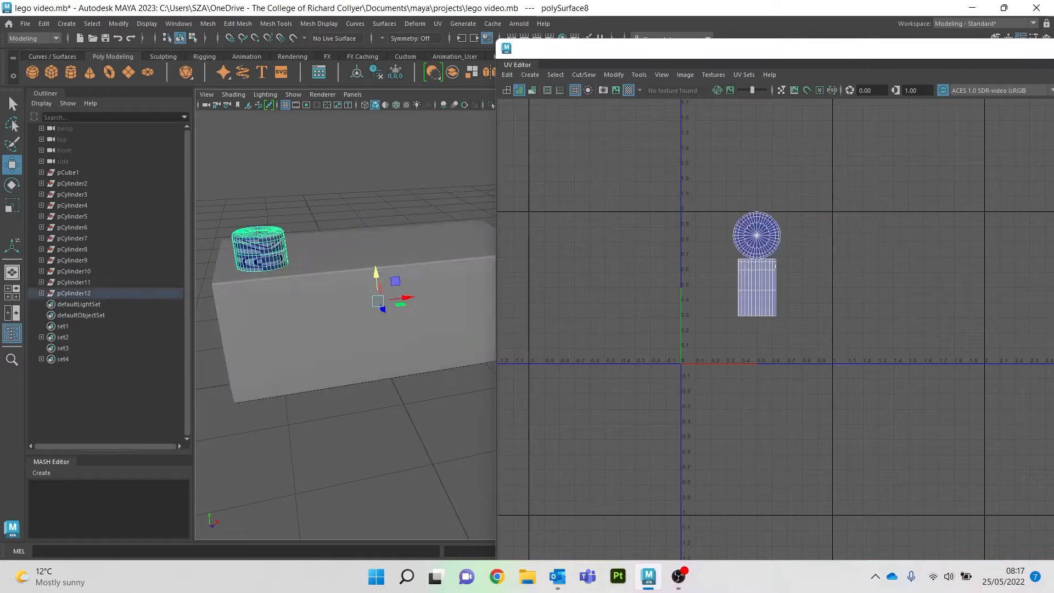
right_click_drag(661, 216, 614, 201)
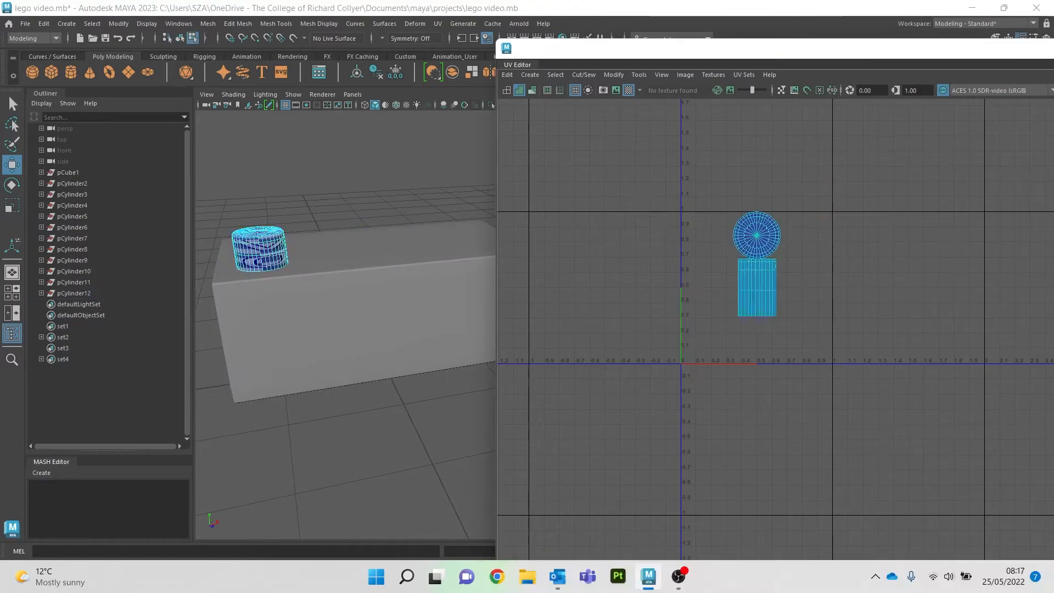
left_click_drag(707, 199, 802, 308)
key("Delete")
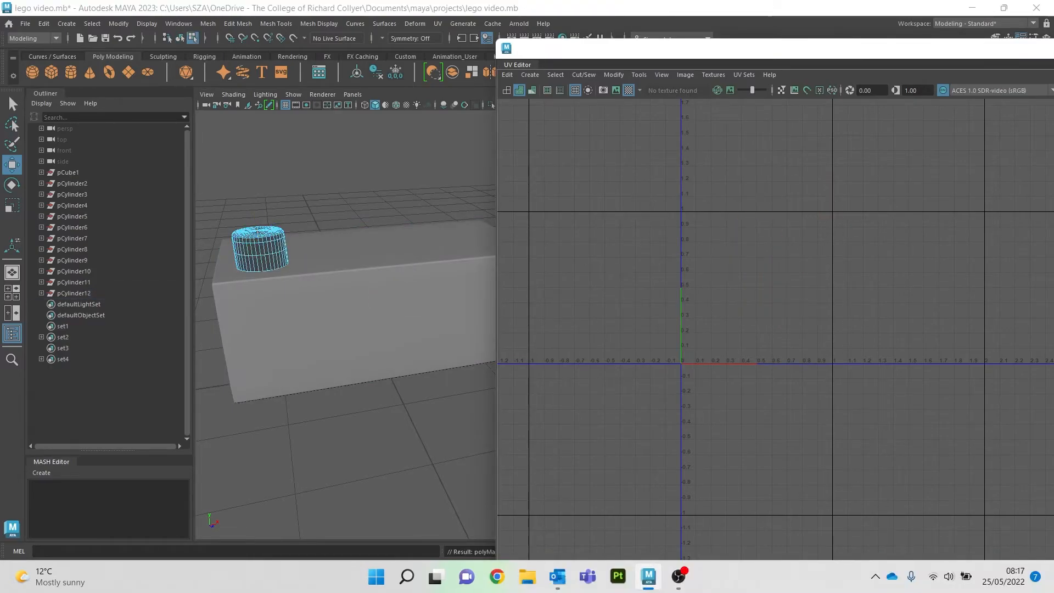
Isolate the stud in the viewport and apply a Camera-based UV projection to it.
right_click_drag(348, 181, 392, 163)
left_click(260, 250)
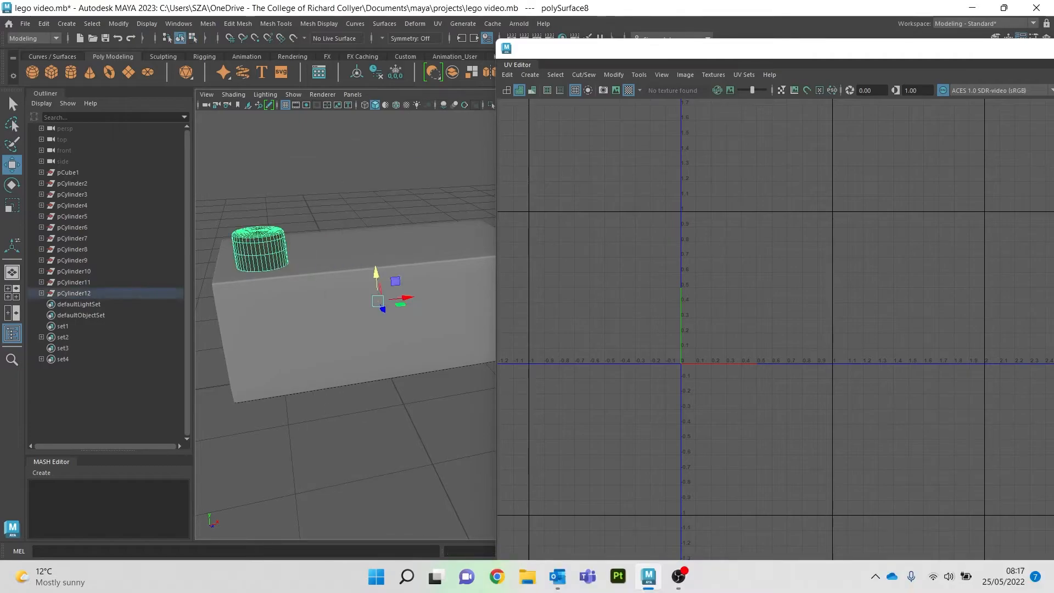
key("ctrl+1")
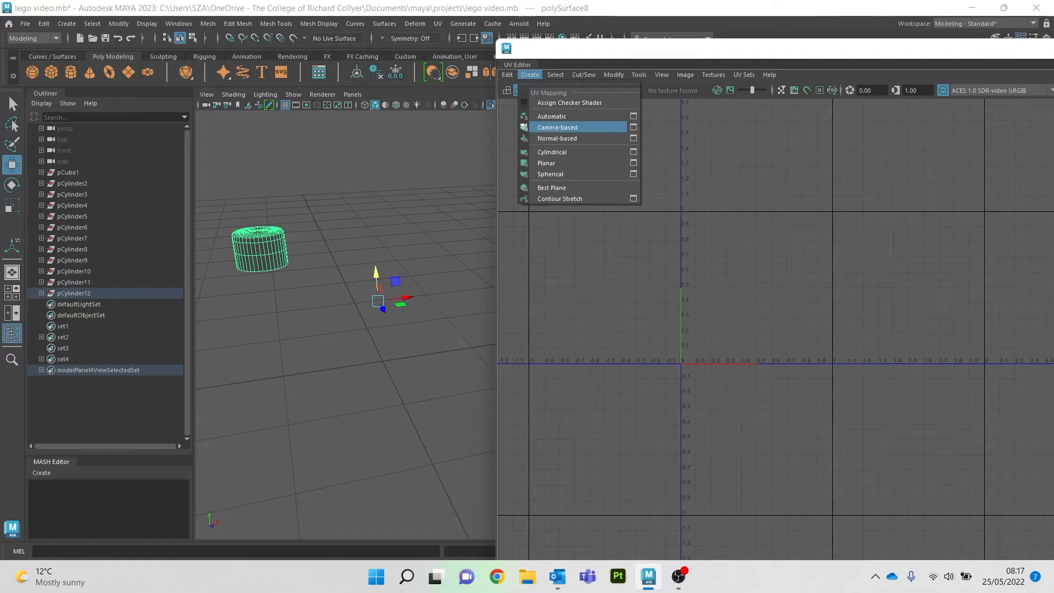
left_click(558, 128)
Frame the isolated stud and examine its checker pattern from several angles.
key("f")
scroll(346, 324, "up", 3)
left_click_drag(341, 329, 328, 220, "alt")
middle_click_drag(329, 220, 356, 373, "alt")
scroll(340, 285, "up", 3)
middle_click_drag(274, 264, 404, 354, "alt")
left_click_drag(404, 354, 389, 274, "alt")
middle_click_drag(389, 275, 346, 346, "alt")
left_click_drag(346, 346, 360, 494, "alt")
middle_click_drag(360, 494, 329, 297, "alt")
Select an edge line running from the centre of the stud's cap outward and down its side, and cut the UVs along it.
right_click_drag(367, 245, 422, 229)
left_click_drag(363, 340, 304, 354, "alt")
scroll(384, 357, "up", 6)
middle_click_drag(304, 354, 467, 356, "alt")
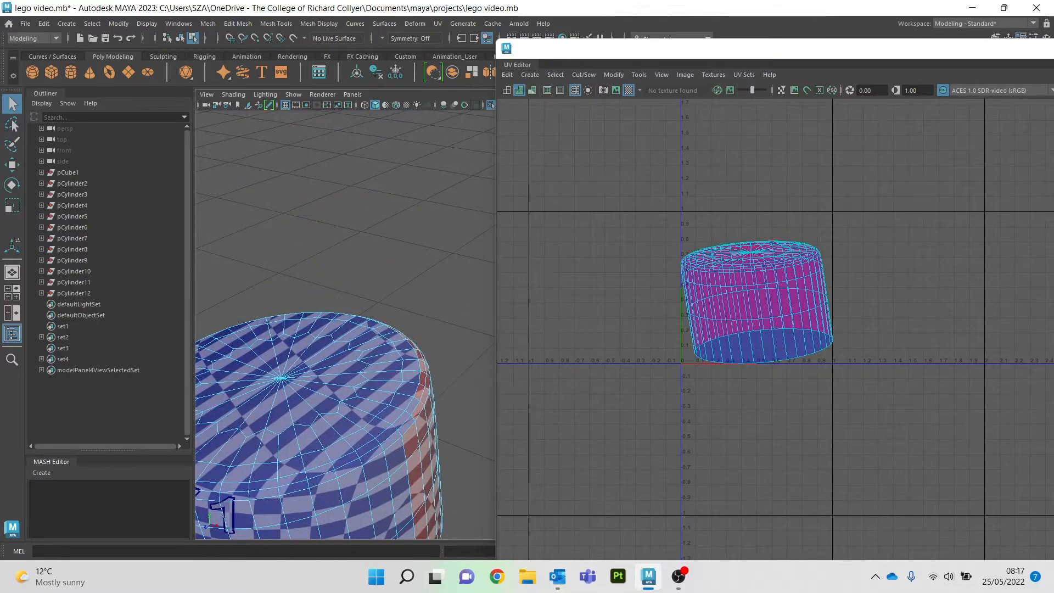
double_click(343, 326)
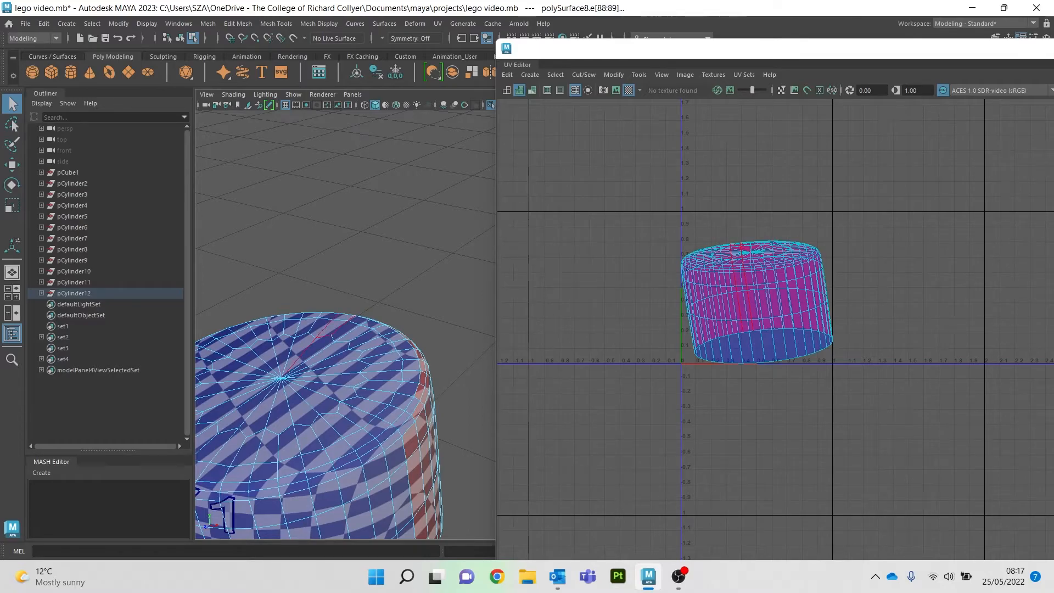
key("ctrl+z")
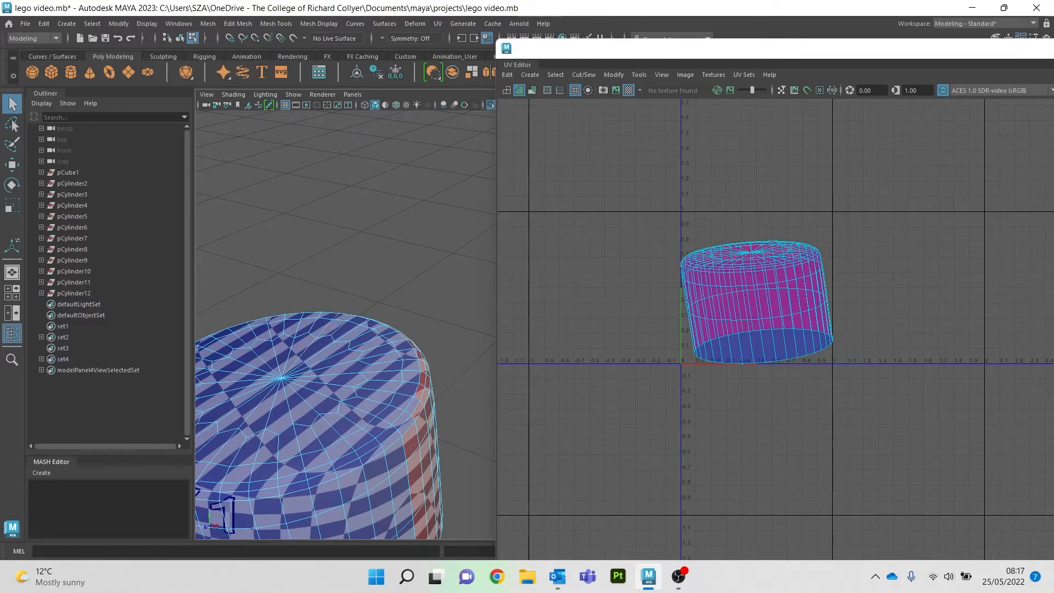
key("ctrl+z")
scroll(344, 357, "down", 5)
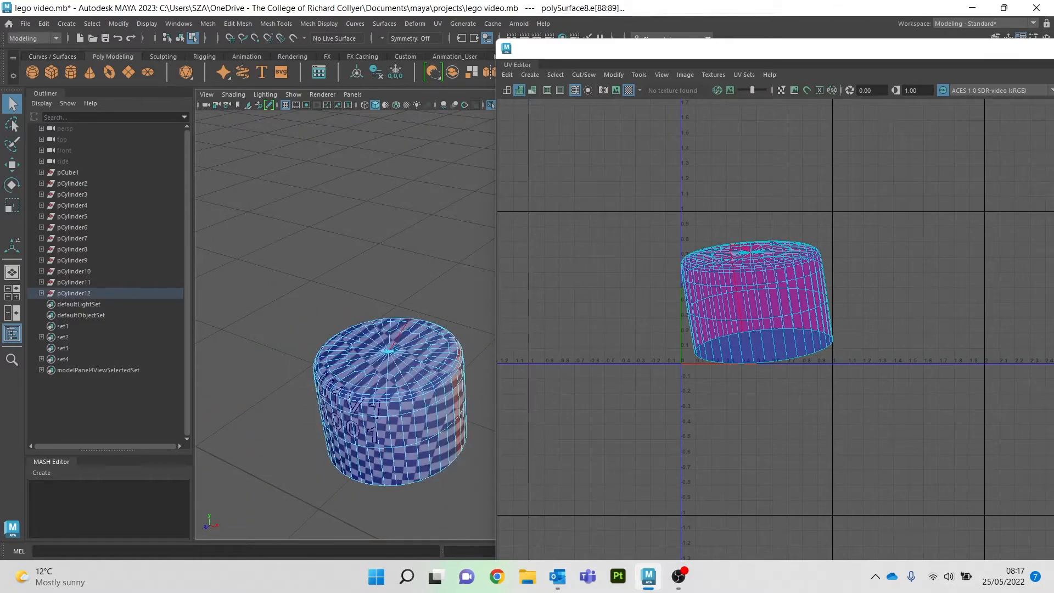
right_click(639, 283, "shift")
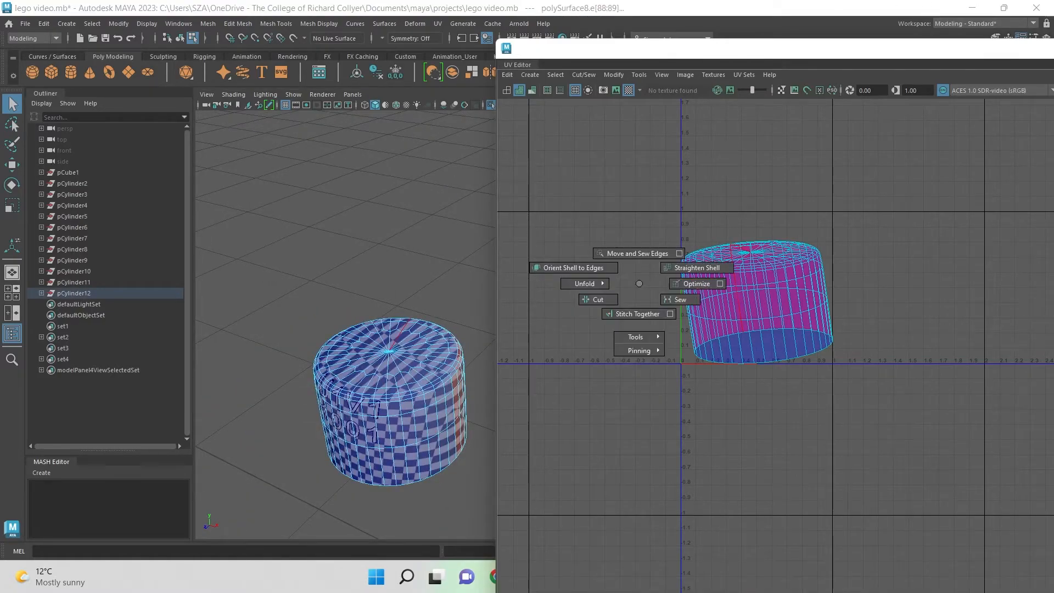
right_click_drag(638, 283, 597, 299, "shift")
Select the stud's entire UV shell and unfold it.
key("w")
right_click_drag(620, 228, 600, 215)
left_click_drag(600, 215, 933, 384)
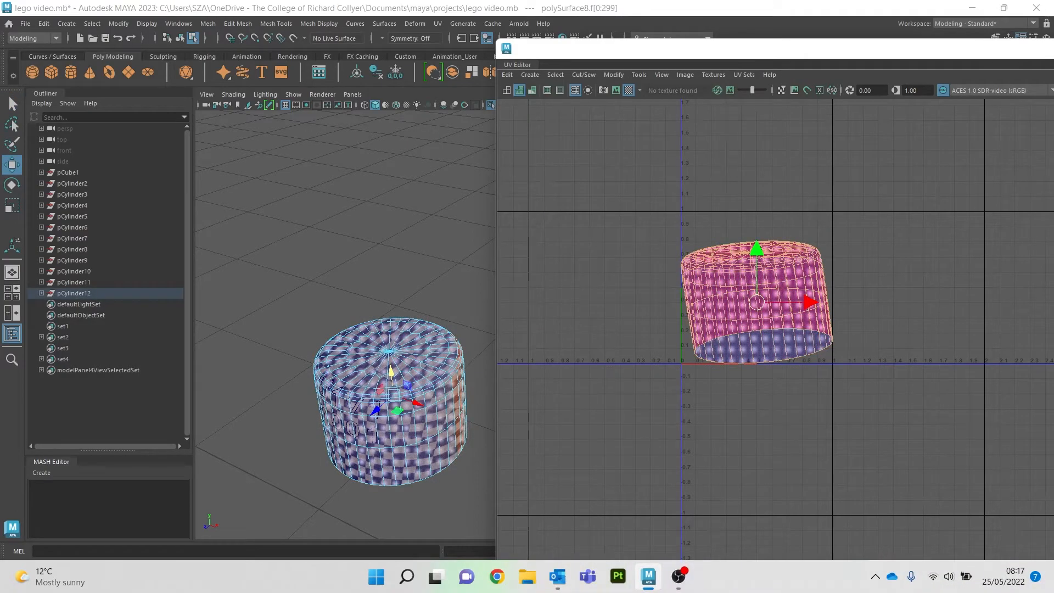
right_click_drag(620, 225, 581, 227, "shift")
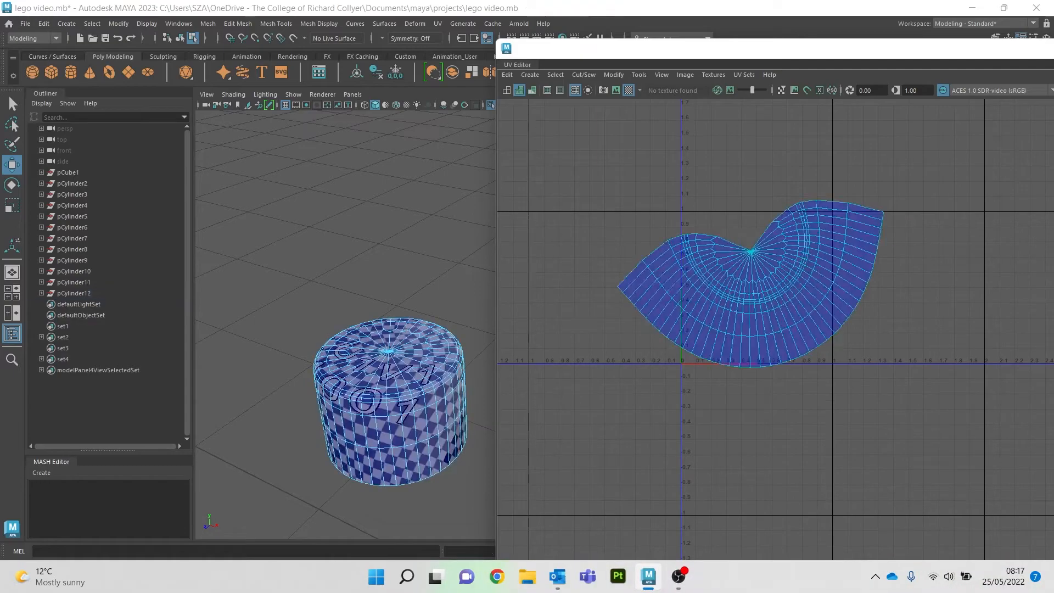
Turn off isolation so the brick body is displayed together with the stud.
scroll(384, 340, "down", 5)
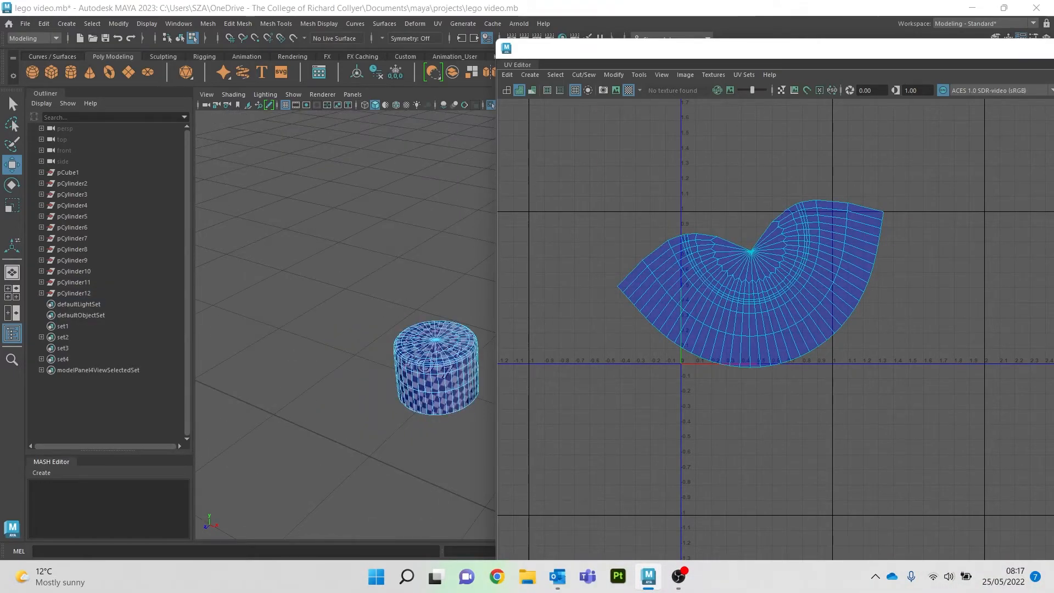
scroll(518, 325, "down", 1)
scroll(439, 341, "down", 5)
left_click(439, 341, "alt")
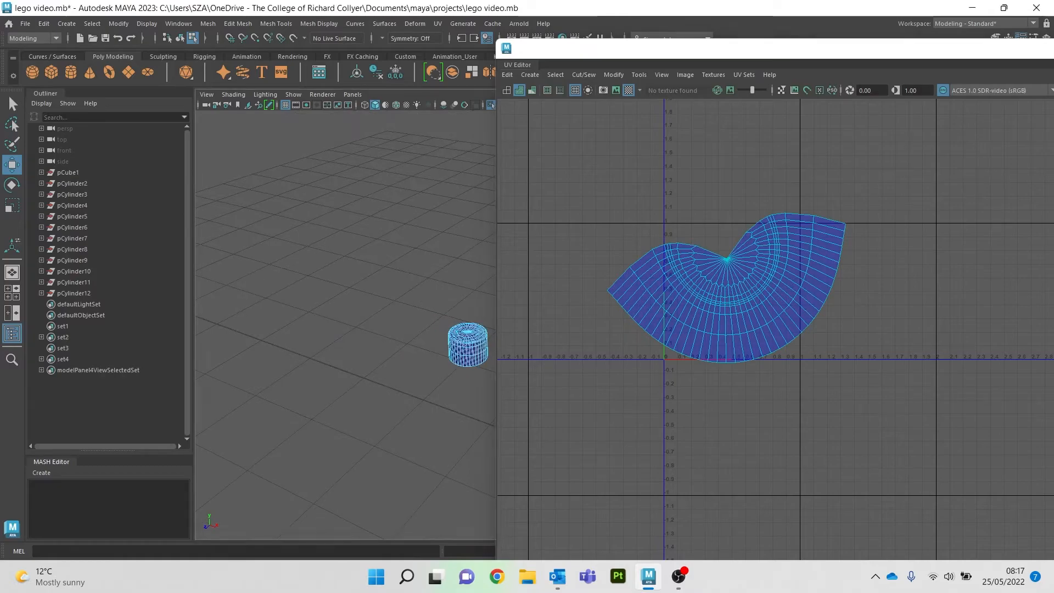
key("ctrl+1")
scroll(439, 341, "down", 2)
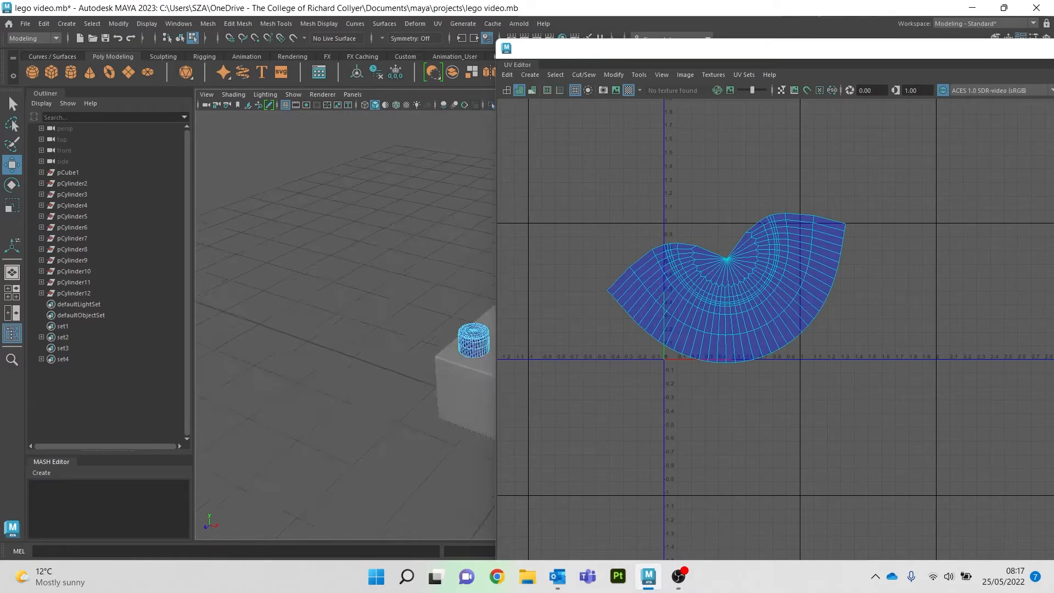
middle_click_drag(440, 341, 322, 304, "alt")
left_click_drag(322, 304, 324, 247, "alt")
Select the brick body and the stud together and switch to UV shell selection.
right_click_drag(320, 216, 373, 202)
left_click(362, 219)
left_click(335, 324)
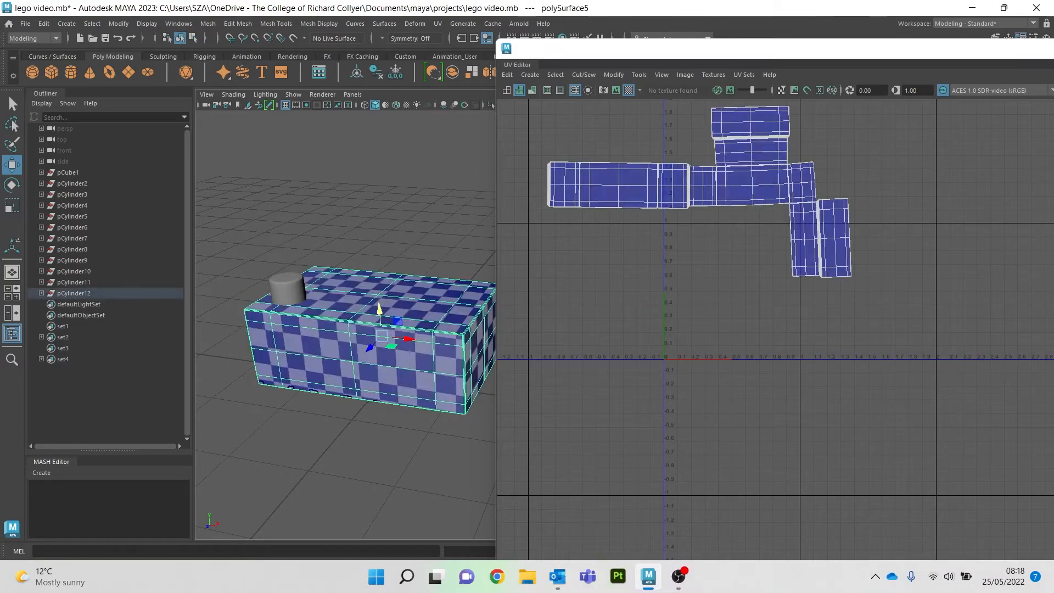
left_click(288, 289, "shift")
scroll(301, 321, "up", 3)
left_click_drag(313, 335, 373, 307, "alt")
middle_click_drag(373, 308, 399, 305, "alt")
left_click(340, 192)
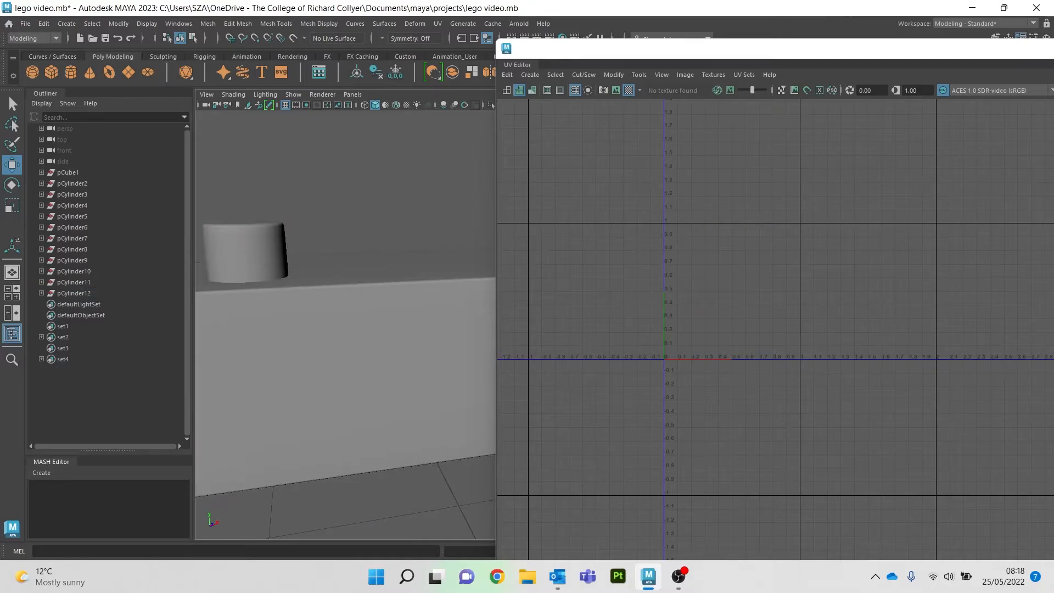
left_click(324, 330)
left_click(250, 258, "shift")
right_click_drag(567, 271, 543, 252)
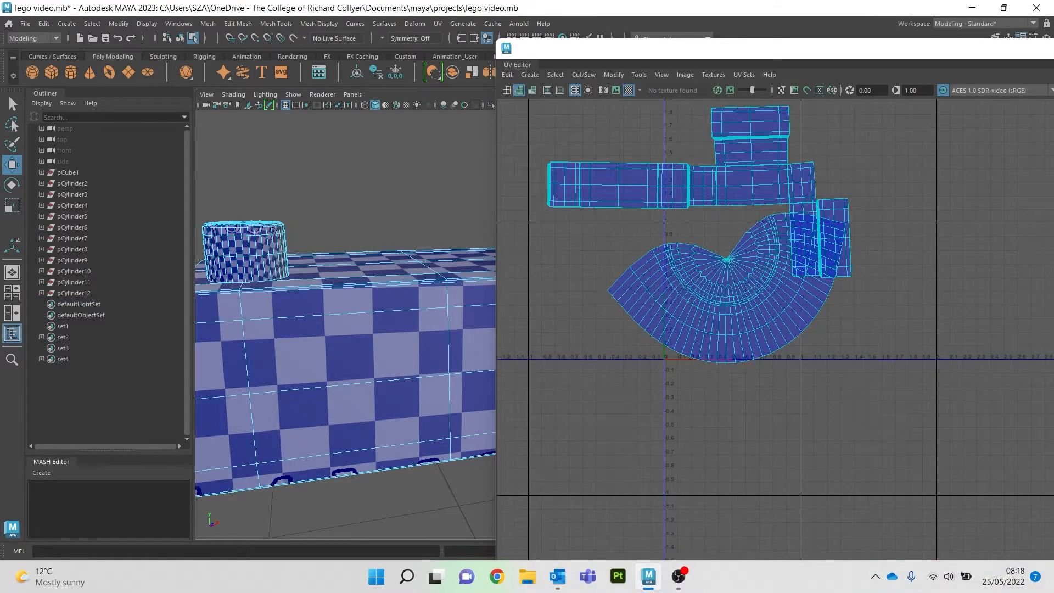
Scale the stud's fan-shaped UV shell down uniformly to a small fraction of its size, and check the checker size on the stud.
left_click(720, 318)
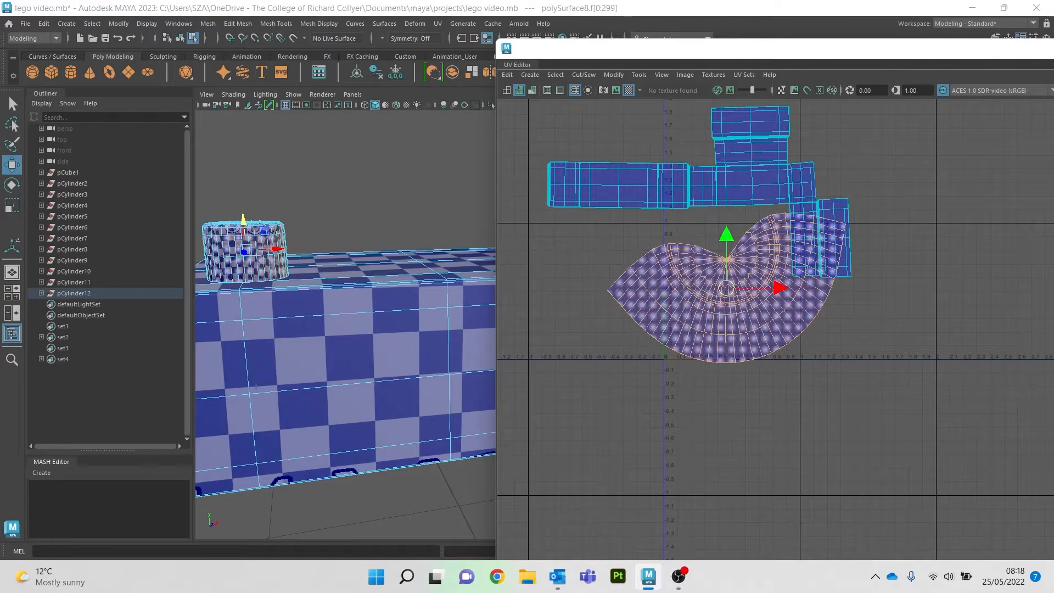
key("r")
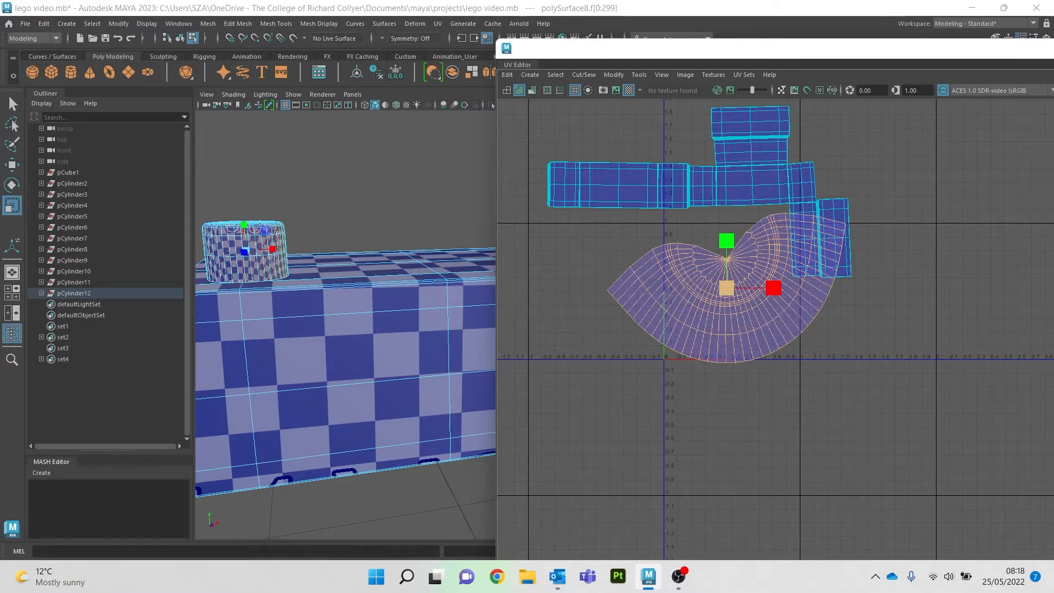
left_click_drag(726, 288, 687, 290)
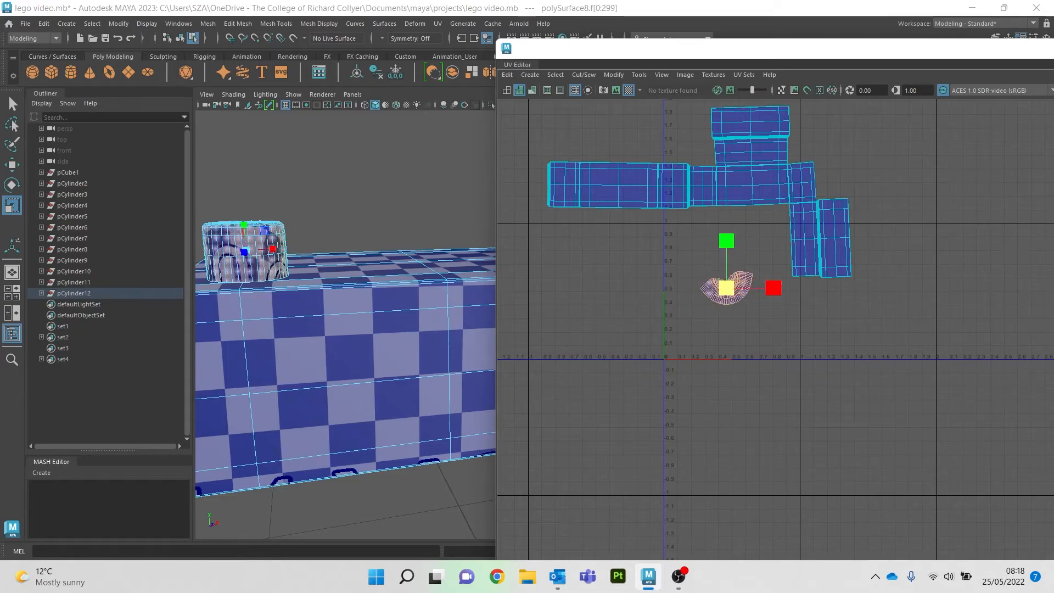
left_click_drag(330, 308, 433, 323, "alt")
middle_click_drag(439, 324, 219, 323, "alt")
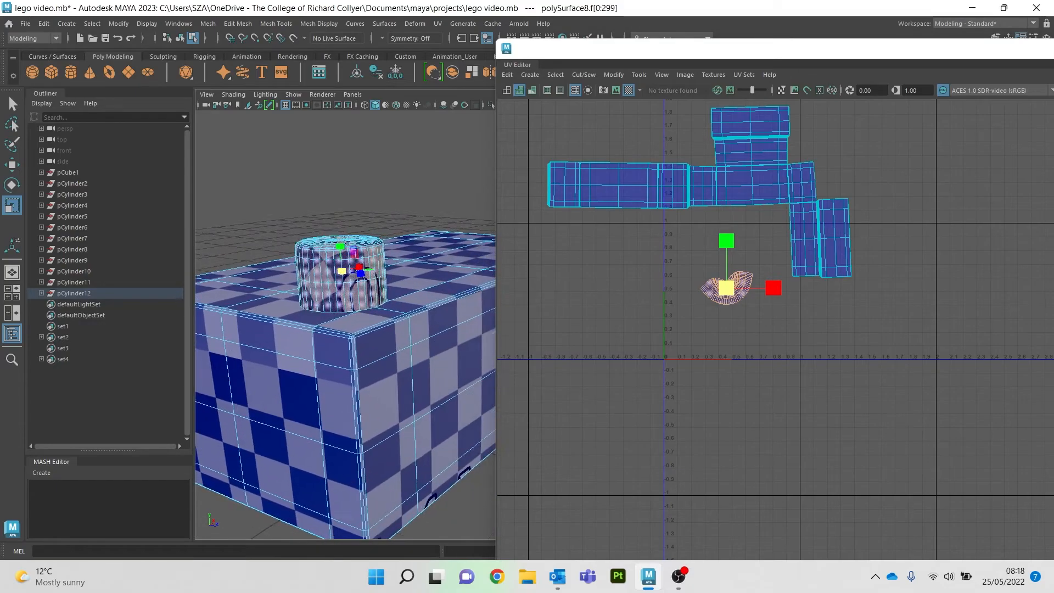
Rotate the stud's small UV shell clockwise until its curved side faces right, and deselect it.
key("e")
left_click_drag(681, 297, 714, 333)
left_click(643, 271)
right_click(643, 271)
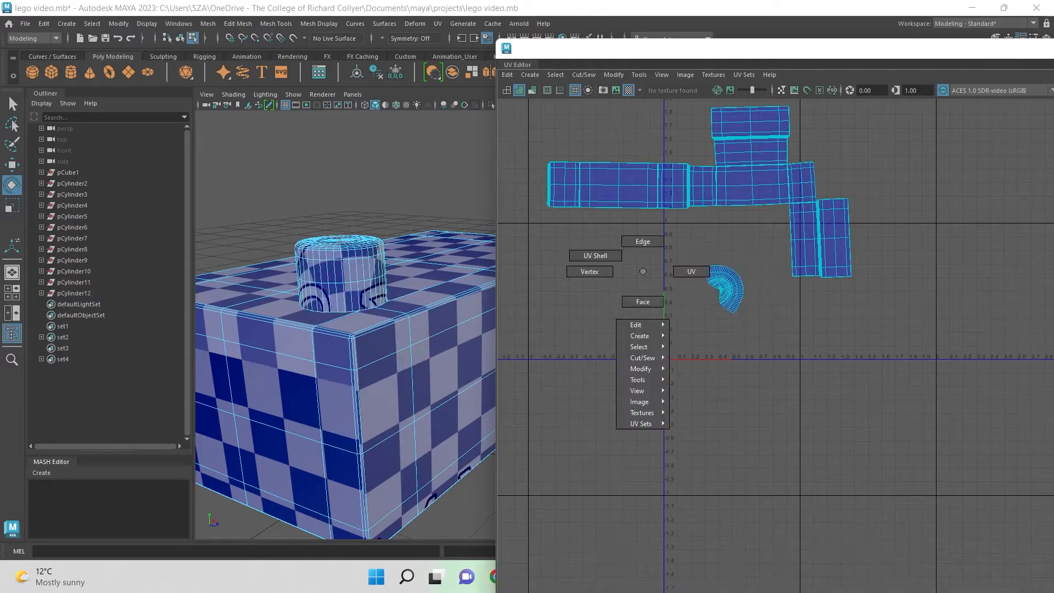
Select the stud's UV shell and move it up and left, just above the body layout's long horizontal arm.
left_click(595, 256)
scroll(549, 276, "down", 2)
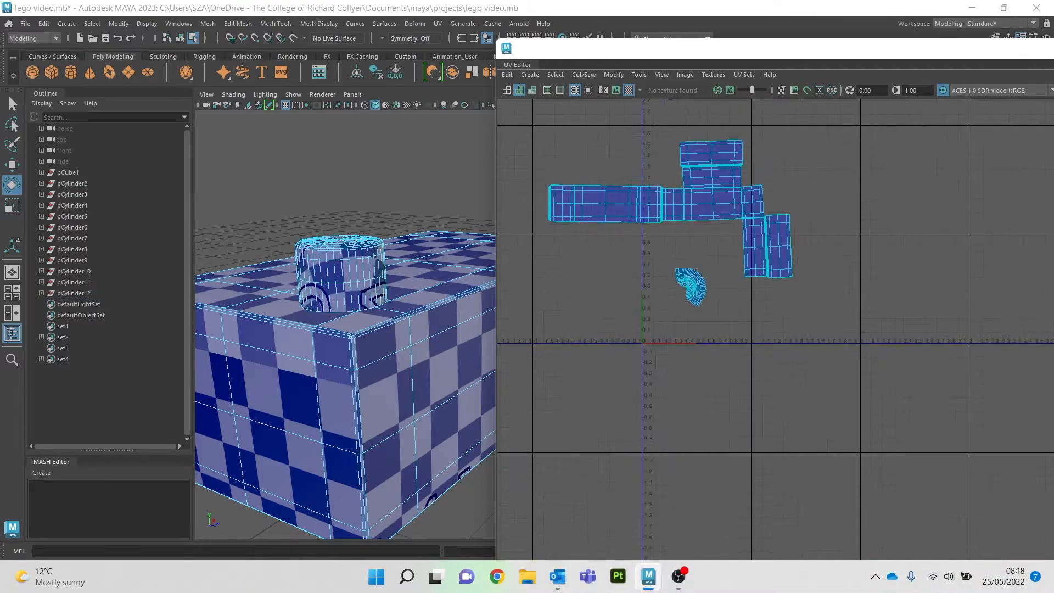
left_click(690, 287)
key("w")
left_click_drag(690, 286, 649, 164)
Return to object selection, select the stud and display the brick in the top view.
right_click_drag(398, 192, 455, 168)
scroll(385, 264, "down", 4)
left_click_drag(395, 247, 291, 307, "alt")
middle_click_drag(291, 307, 345, 318, "alt")
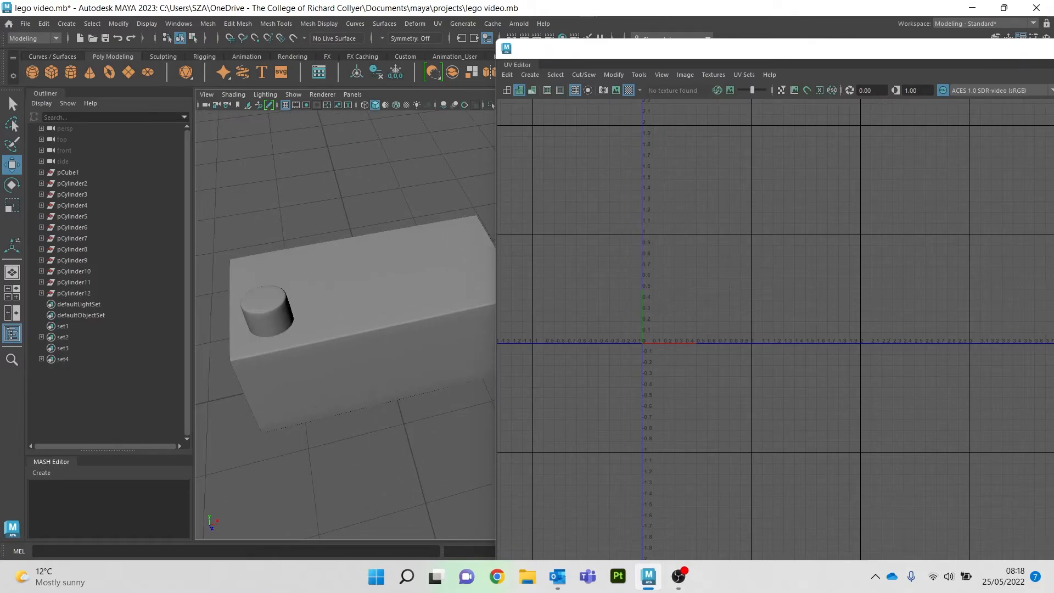
left_click(267, 310)
key("space")
left_click_drag(322, 194, 274, 194)
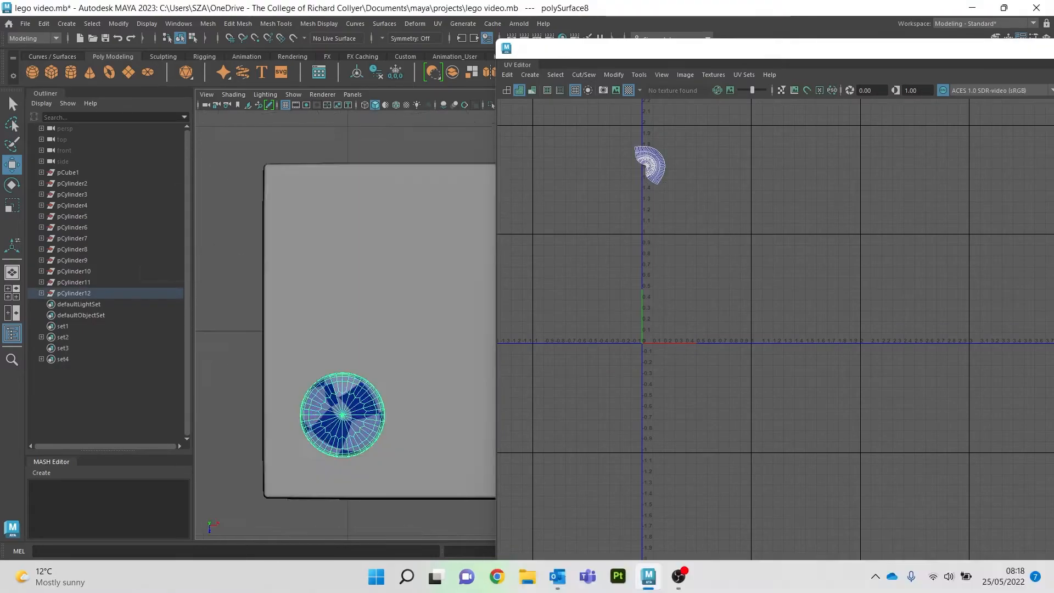
Duplicate the stud and place the copy straight across the brick's width, near the opposite long edge.
scroll(346, 323, "down", 7)
middle_click_drag(385, 308, 320, 288, "alt")
scroll(329, 296, "up", 4)
key("ctrl+d")
left_click_drag(384, 312, 384, 245)
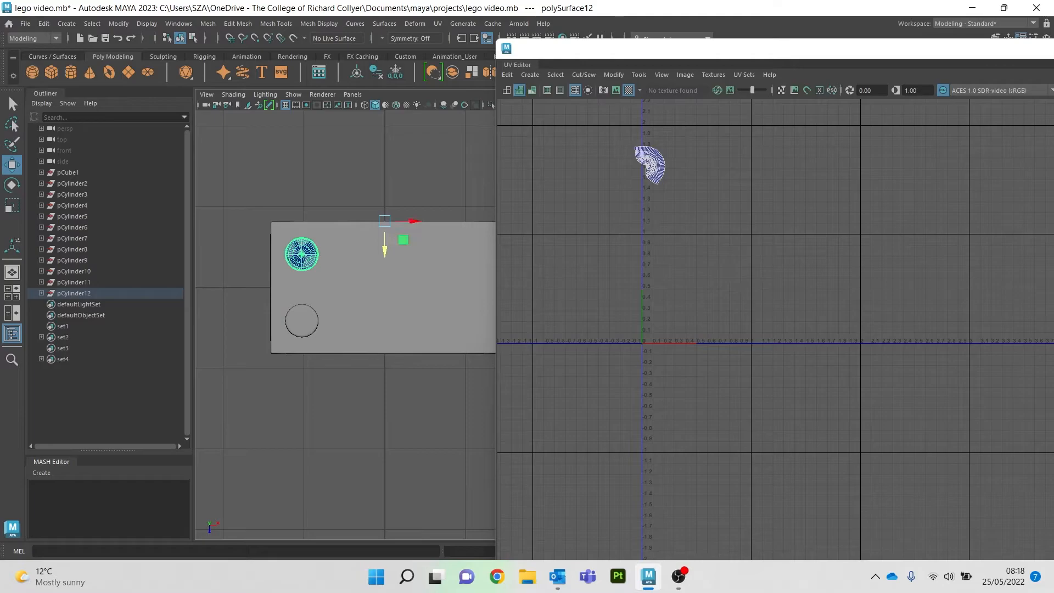
Duplicate the pair of studs, place the copies one column along the brick's length, and add the original pair to the selection.
left_click(302, 320, "shift")
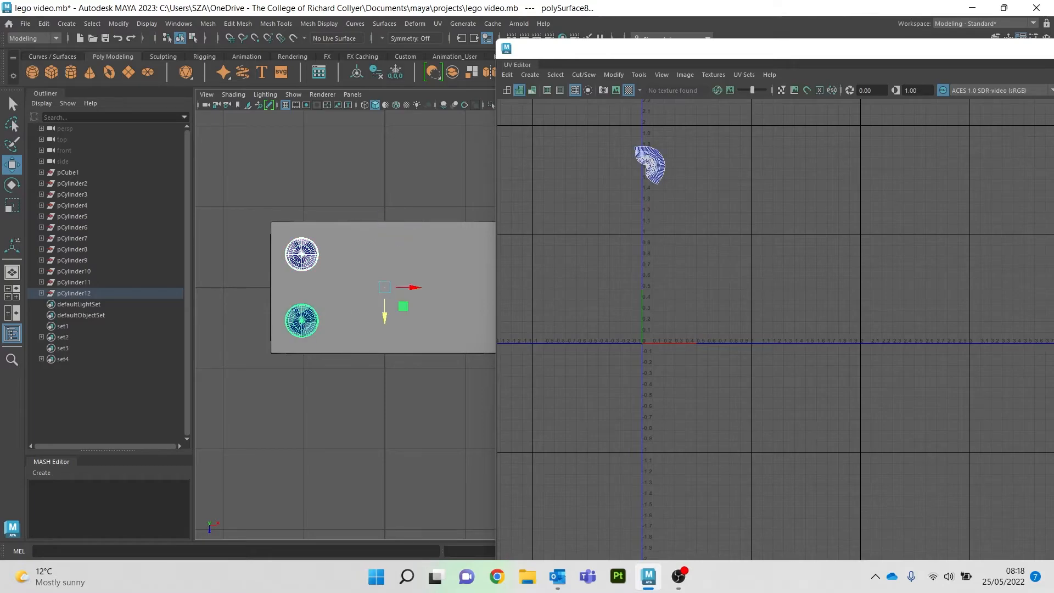
key("ctrl+d")
left_click_drag(409, 287, 469, 287)
left_click(301, 254, "shift")
left_click(301, 321, "shift")
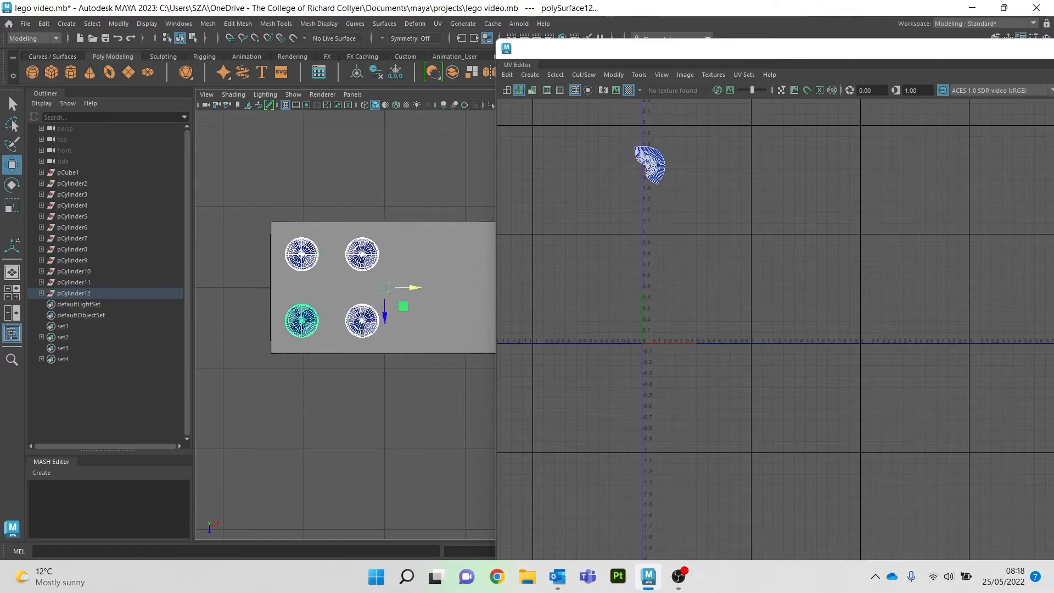
Duplicate the four studs, place the copies along the brick's length over its empty half, and return to the perspective view.
middle_click_drag(329, 307, 263, 307, "alt")
key("ctrl+d")
left_click_drag(343, 287, 452, 287)
left_click(428, 199)
key("space")
left_click_drag(428, 199, 428, 169)
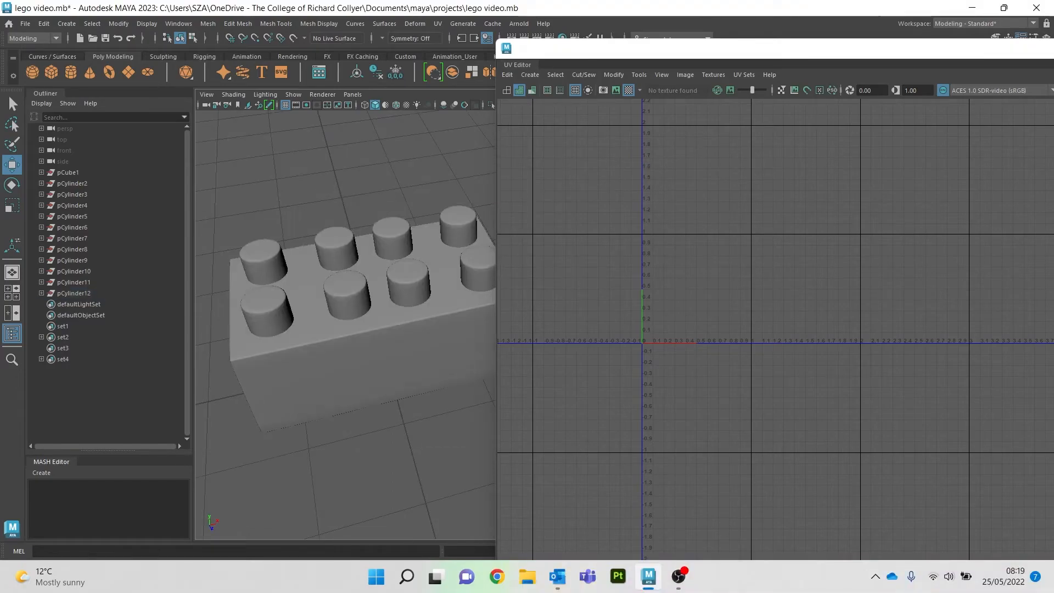
left_click(264, 264)
left_click(268, 313, "shift")
left_click(347, 297, "shift")
left_click(336, 251, "shift")
left_click(379, 277, "shift")
left_click(357, 176)
Select the brick body together with all eight studs so their UVs display in one layout.
left_click(307, 285)
left_click(264, 262, "shift")
left_click(267, 312, "shift")
left_click(336, 250, "shift")
left_click(347, 296, "shift")
left_click(393, 235, "shift")
left_click(408, 278, "shift")
left_click(458, 224, "shift")
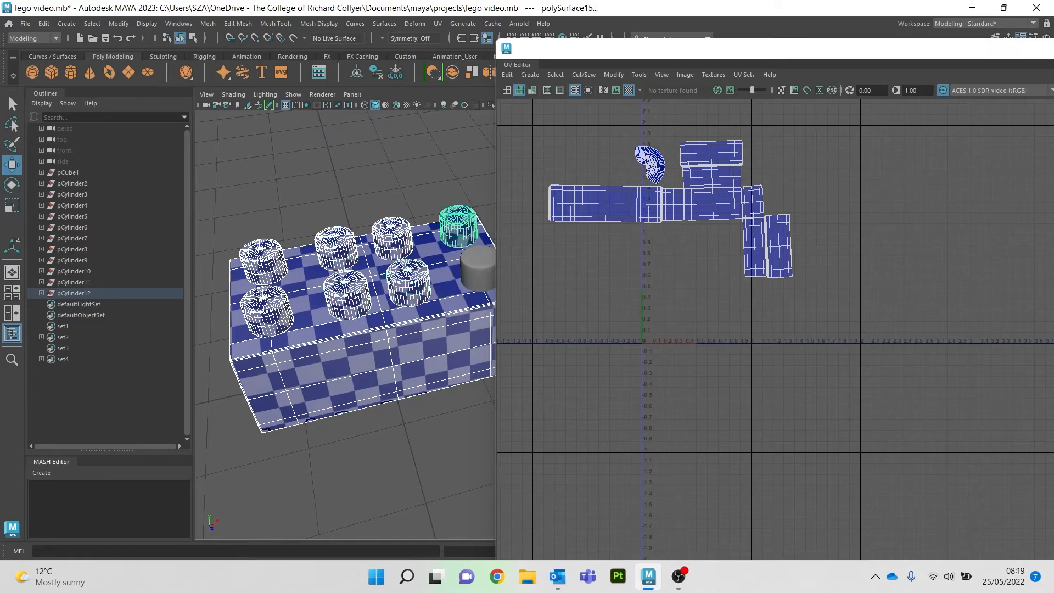
left_click(478, 269, "shift")
Take three stud UV shells off the overlapping stack and space them leftward in a row above the body layout's long arm.
right_click_drag(565, 165, 538, 143)
left_click(651, 163)
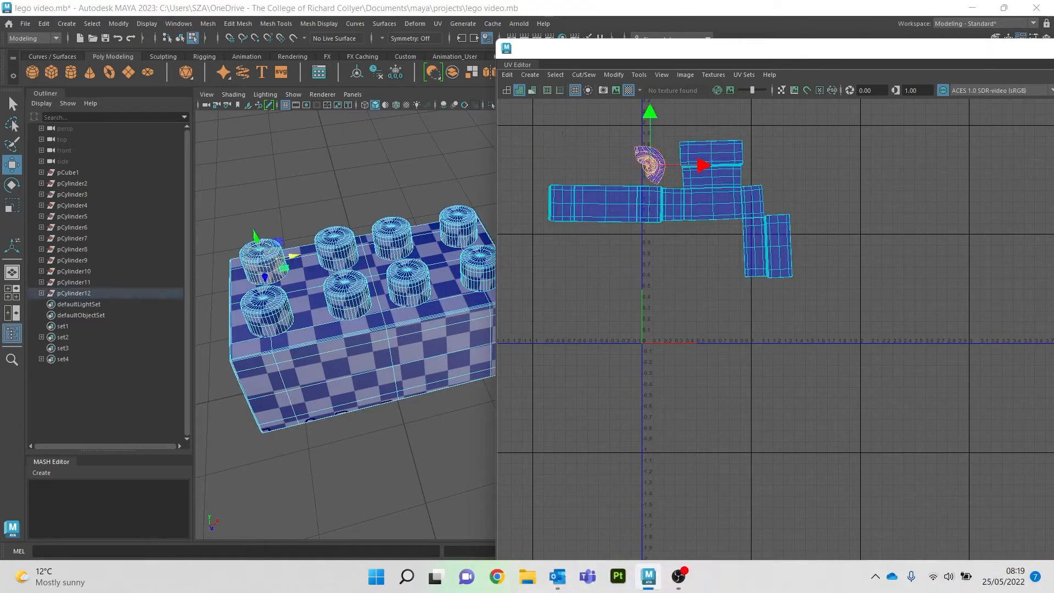
left_click_drag(703, 165, 603, 165)
left_click(656, 170)
left_click(653, 167)
left_click(653, 167)
Move two more stud UV shells off the stack to start a second row above the first.
left_click_drag(650, 112, 649, 69)
left_click(653, 167)
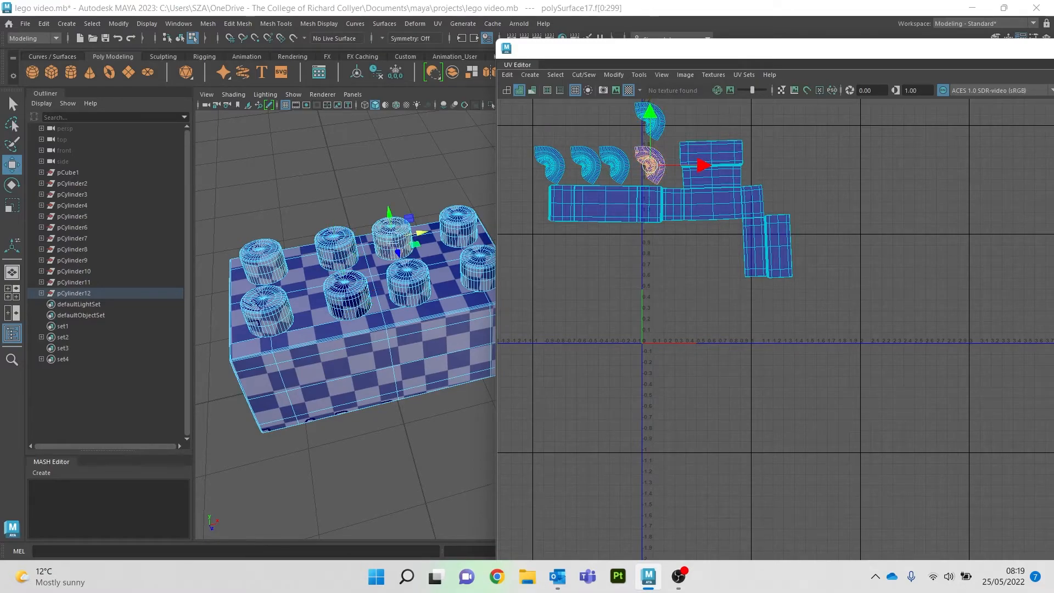
scroll(681, 168, "down", 1)
middle_click_drag(681, 167, 687, 263, "alt")
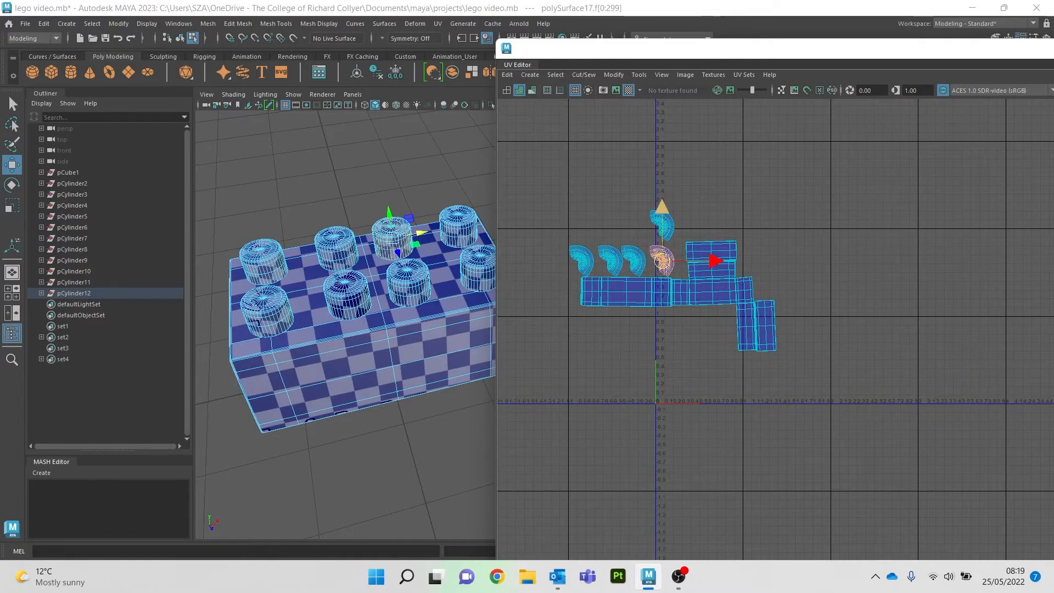
left_click_drag(661, 208, 661, 174)
left_click_drag(712, 225, 686, 226)
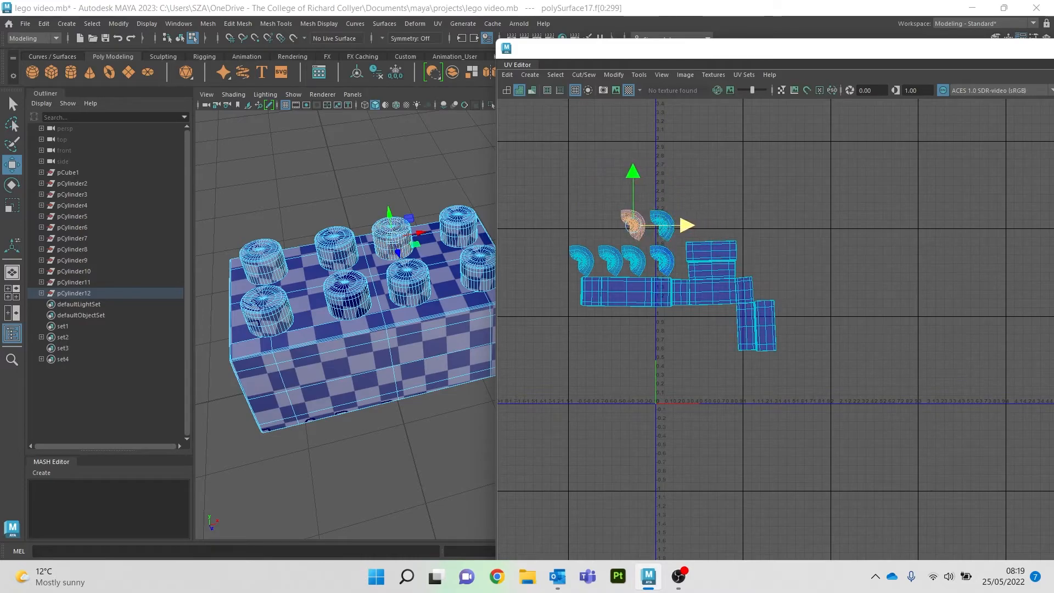
Move another two stacked stud UV shells to the left end of the second row and clear the selection.
left_click(663, 259)
left_click_drag(662, 260, 601, 224)
left_click(663, 259)
left_click_drag(663, 259, 574, 225)
left_click(662, 259)
mouse_move(663, 259)
left_mouse_down()
mouse_move(663, 226)
mouse_move(662, 259)
left_mouse_up()
left_click(708, 206)
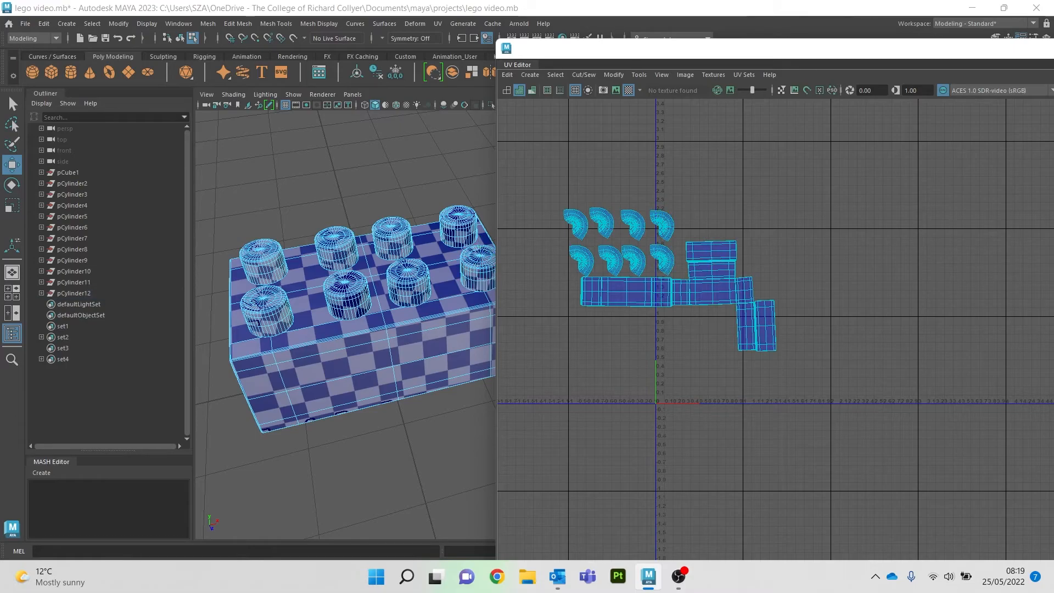
Return to object selection, select the hollow tube on the brick's underside and isolate it in the viewport.
left_click_drag(378, 373, 379, 250, "alt")
left_click(378, 249)
right_click_drag(400, 195, 450, 179)
left_click(450, 179)
left_click(332, 307)
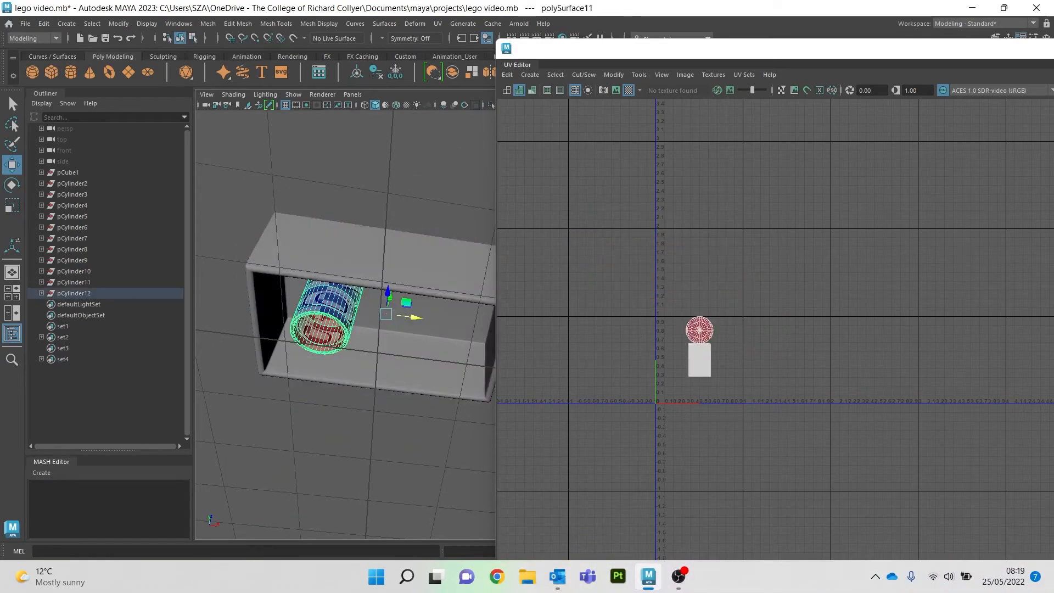
key("ctrl+1")
Select all of the tube's existing UV shells and delete them.
left_click_drag(332, 307, 343, 407, "alt")
scroll(330, 329, "up", 3)
middle_click_drag(330, 329, 408, 329, "alt")
right_click_drag(651, 317, 613, 303)
left_click_drag(655, 306, 736, 377)
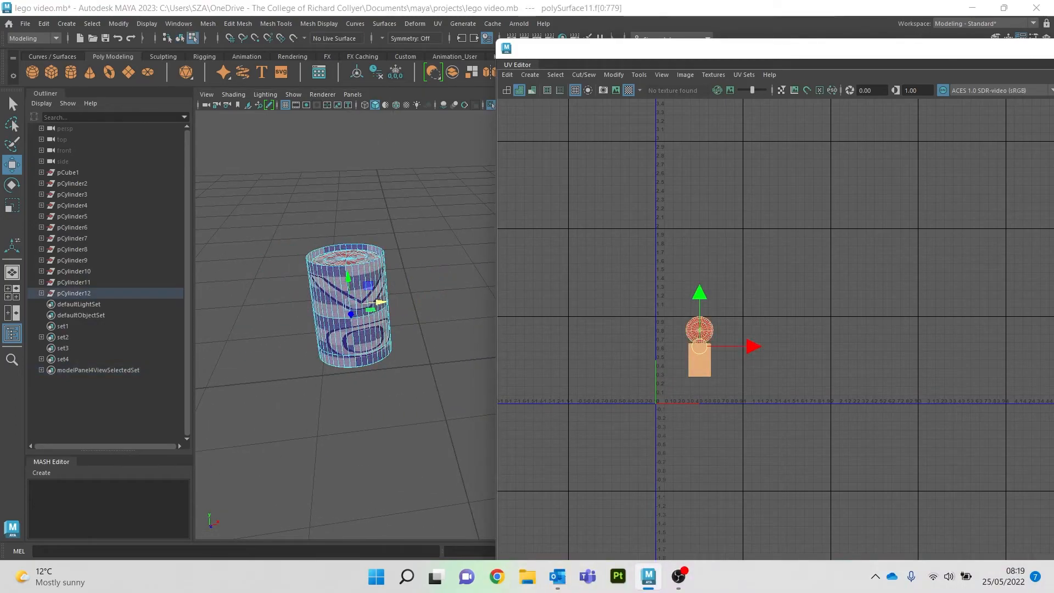
key("Delete")
Return to object selection and create a camera-based UV mapping for the tube.
right_click_drag(356, 248, 412, 229)
left_click(529, 75)
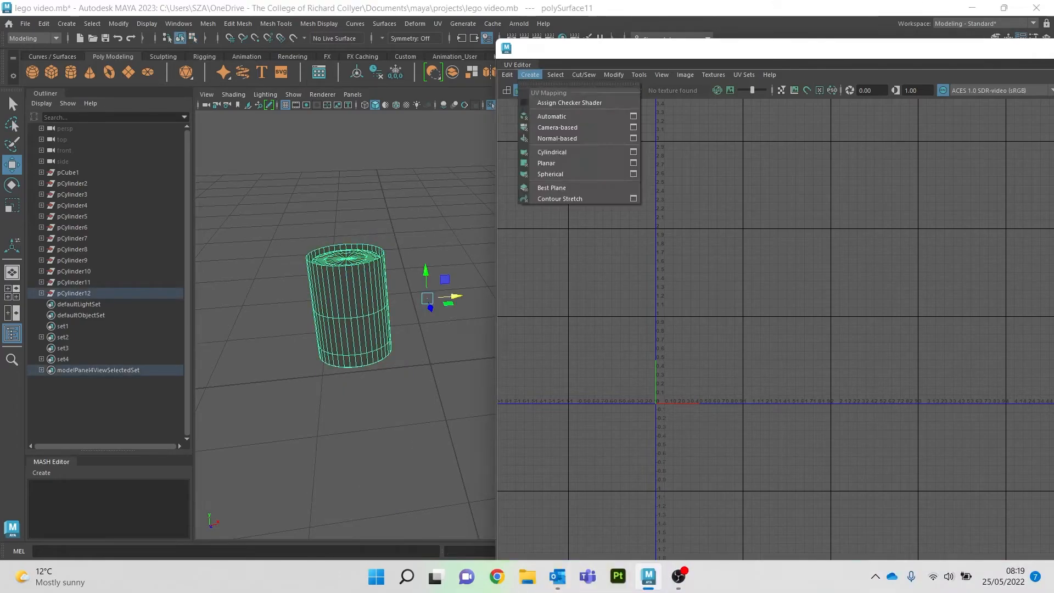
left_click(549, 116)
Select the edge loops around the tube's open rim and inner end cap, plus a lengthwise seam along its inner wall.
left_click_drag(329, 340, 346, 231, "alt")
scroll(341, 275, "up", 6)
middle_click_drag(307, 264, 359, 291, "alt")
right_click_drag(294, 155, 294, 124)
scroll(340, 307, "up", 5)
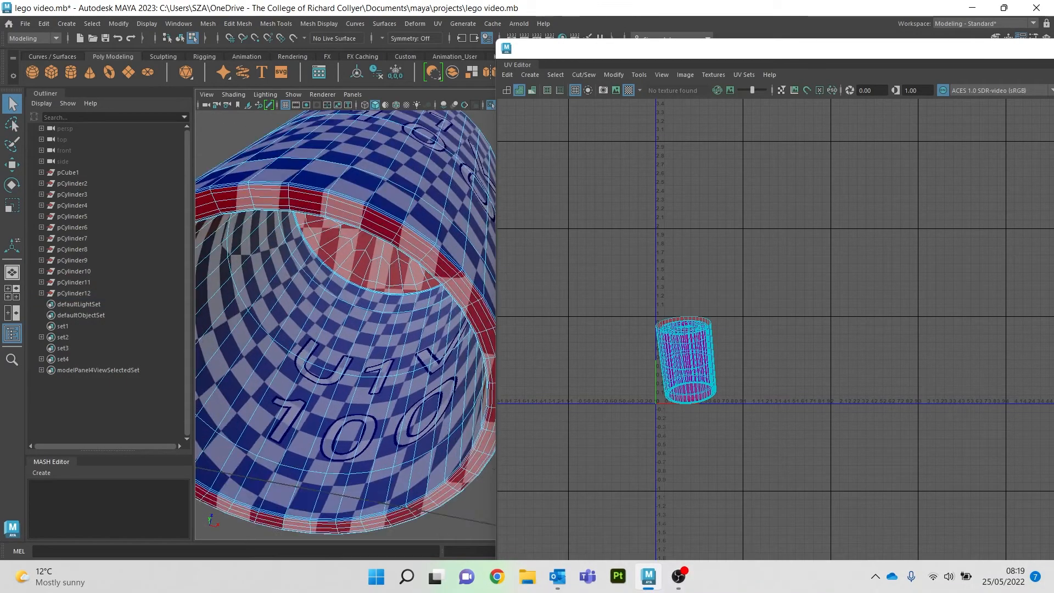
double_click(386, 216)
scroll(386, 216, "up", 3)
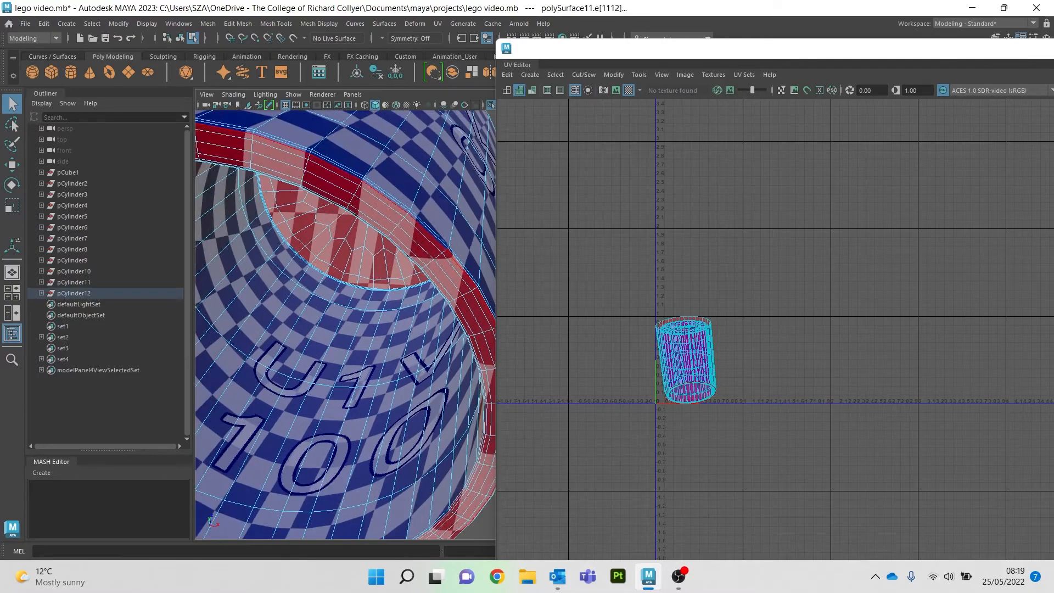
double_click(329, 200, "shift")
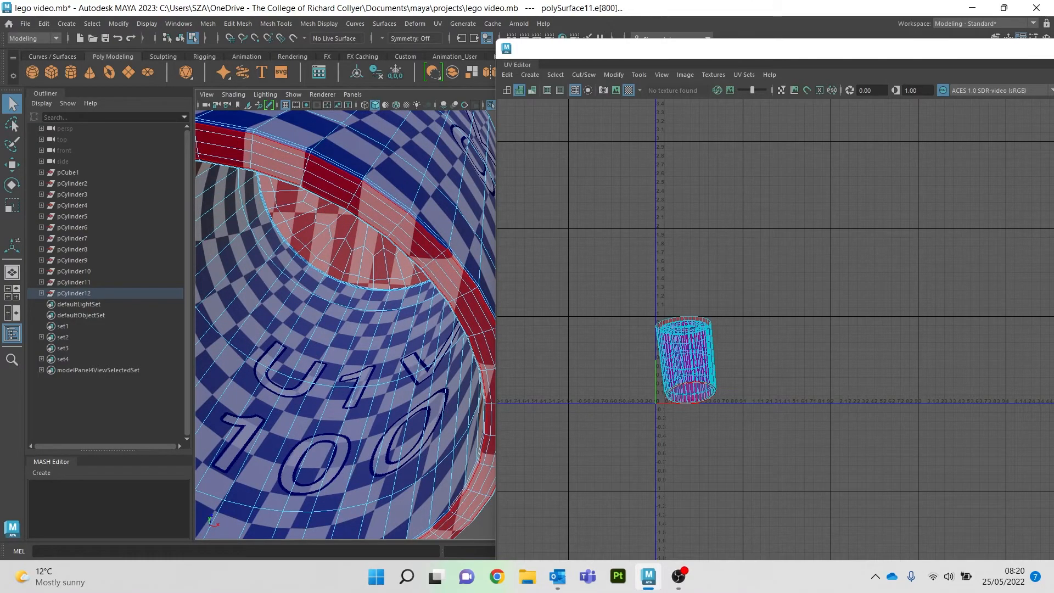
double_click(301, 258, "shift")
double_click(321, 332, "shift")
Cut the tube's UVs along the selected edges and unfold the whole layout into separate shells.
scroll(324, 330, "down", 5)
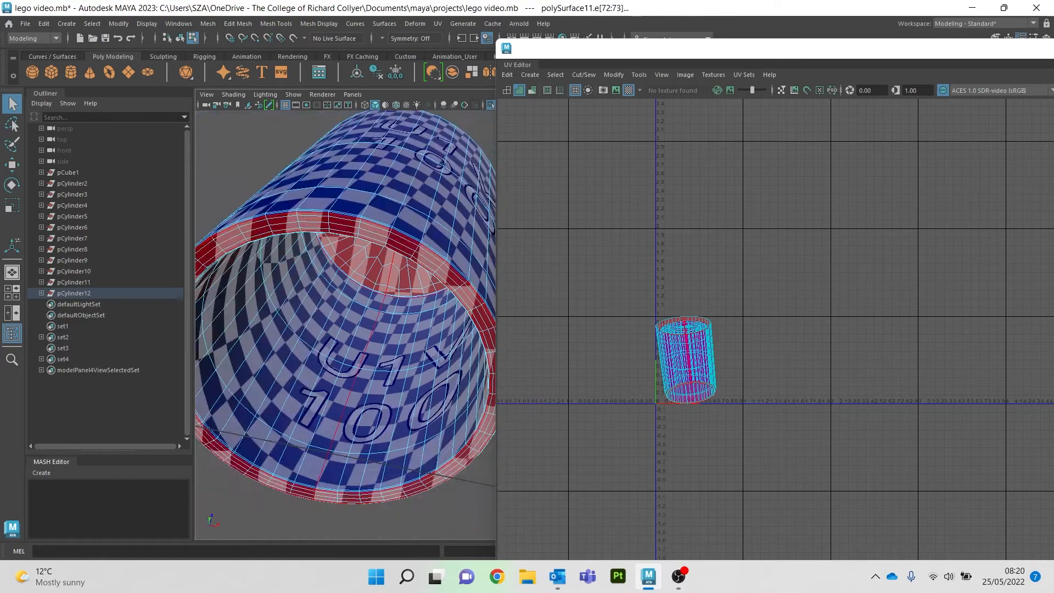
left_click_drag(352, 324, 285, 330, "alt")
middle_click_drag(428, 329, 288, 329, "alt")
left_click_drag(352, 329, 247, 335, "alt")
middle_click_drag(439, 351, 331, 340, "alt")
scroll(307, 340, "up", 4)
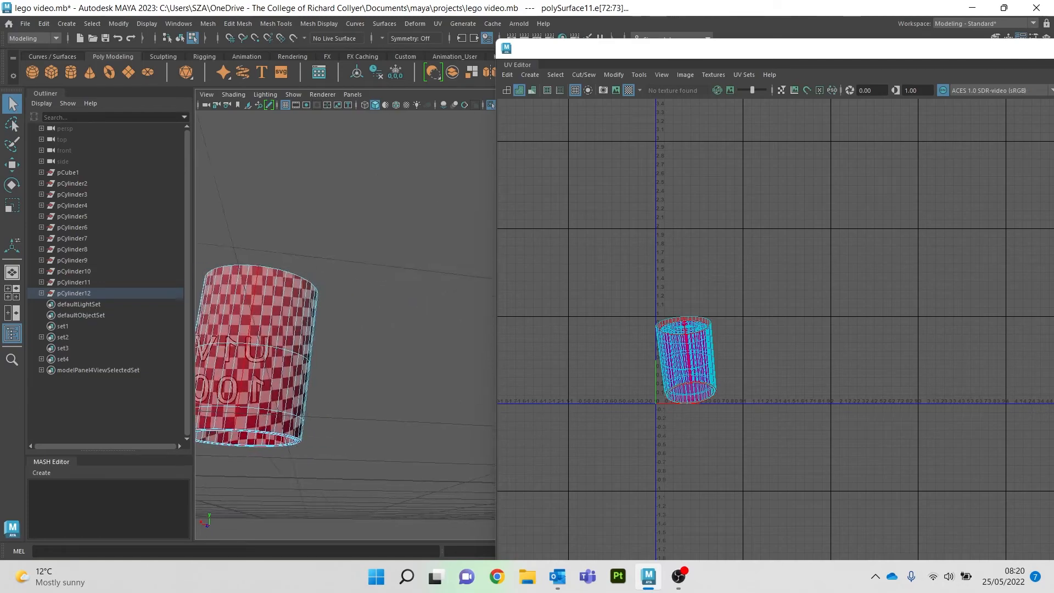
right_click_drag(688, 255, 571, 239, "shift")
left_click_drag(595, 266, 750, 455)
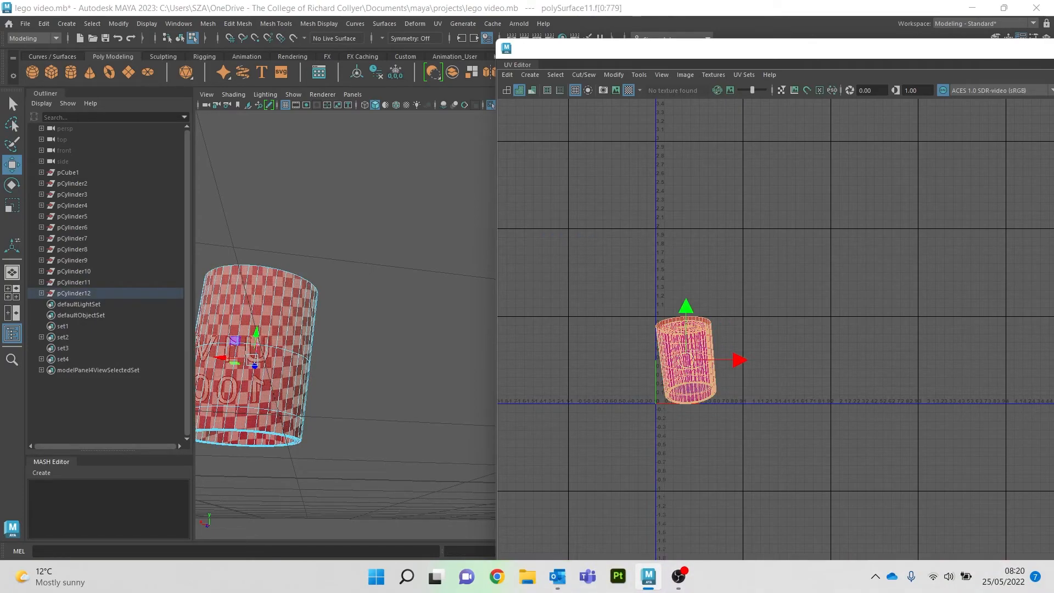
right_click_drag(713, 256, 673, 258, "shift")
left_click(771, 307)
Rotate the tube's two wall UV shells level and stack them one above the other, clear of the circular shells.
left_click(731, 341)
left_click_drag(682, 308, 713, 222)
key("e")
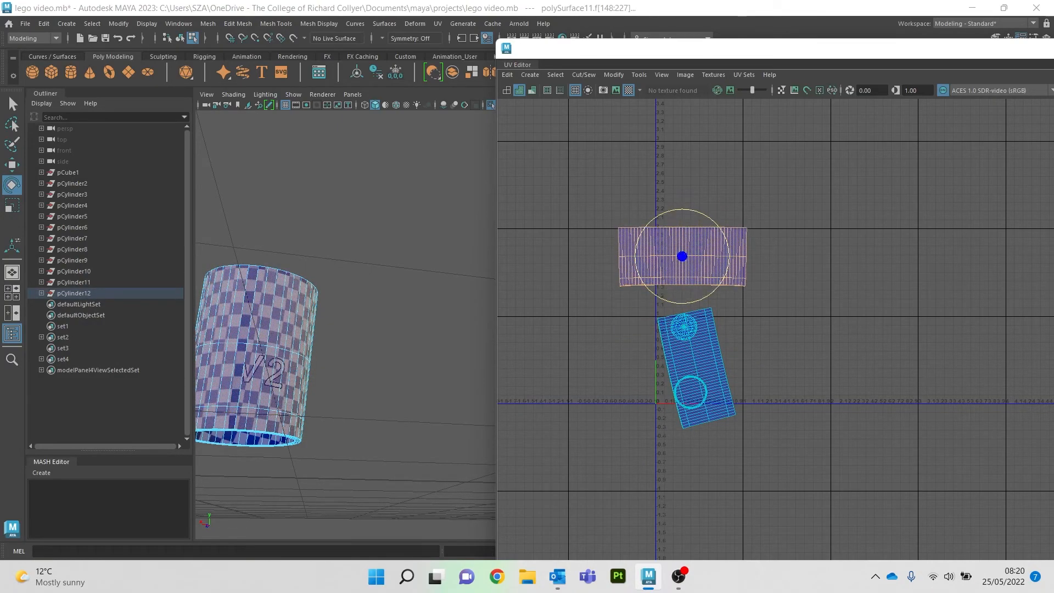
left_click(709, 357)
left_click_drag(741, 352, 695, 320)
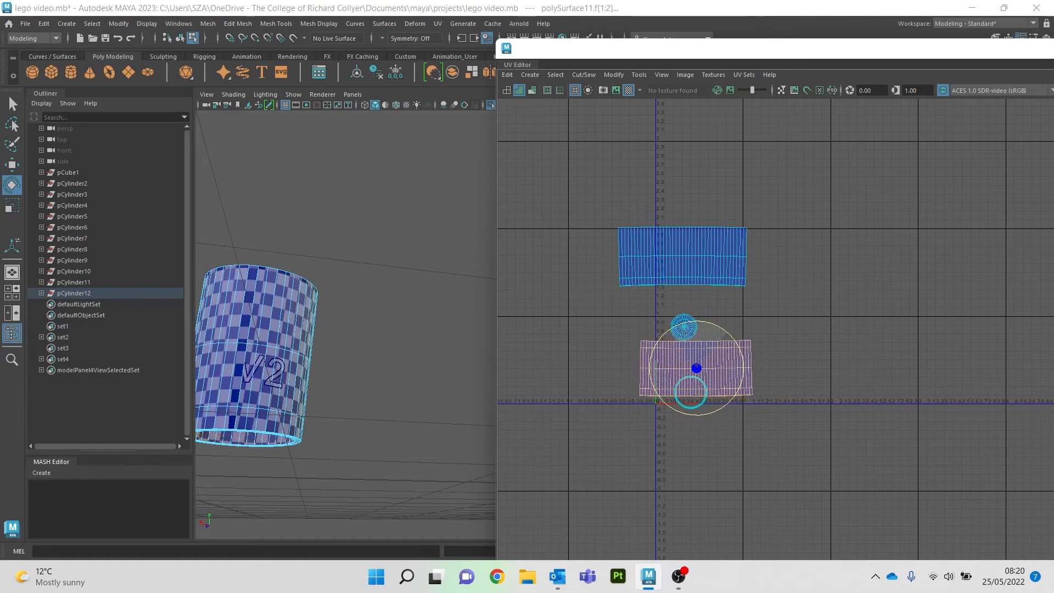
key("w")
left_click_drag(696, 368, 684, 194)
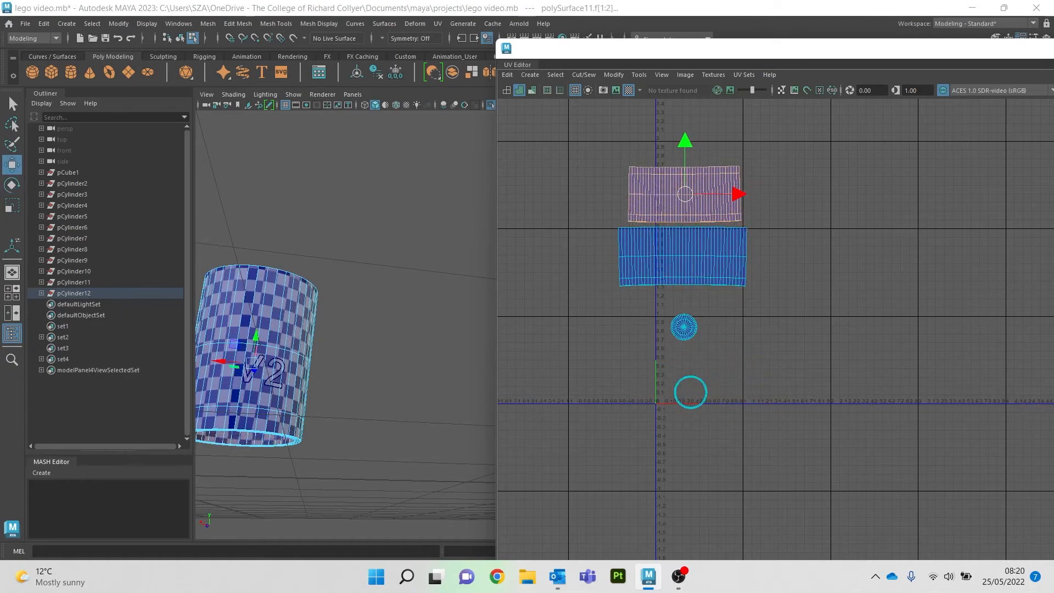
Move the tube's disc and ring UV shells side by side just below the stacked wall shells and clear the selection.
left_click_drag(329, 247, 329, 302, "alt")
middle_click_drag(307, 291, 378, 321, "alt")
left_click_drag(351, 323, 352, 244, "alt")
middle_click_drag(335, 373, 352, 269, "alt")
double_click(684, 327)
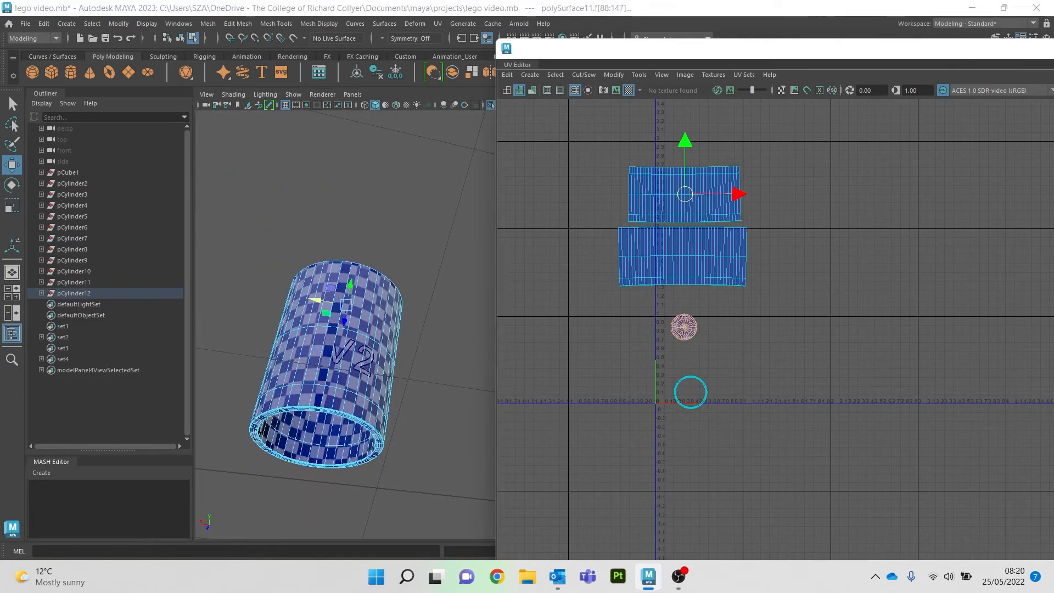
left_click_drag(684, 194, 633, 177)
double_click(690, 391)
left_click_drag(690, 391, 668, 310)
left_click(719, 351)
End the tube's isolation to show the whole brick and return to object selection.
left_click_drag(346, 307, 335, 241, "alt")
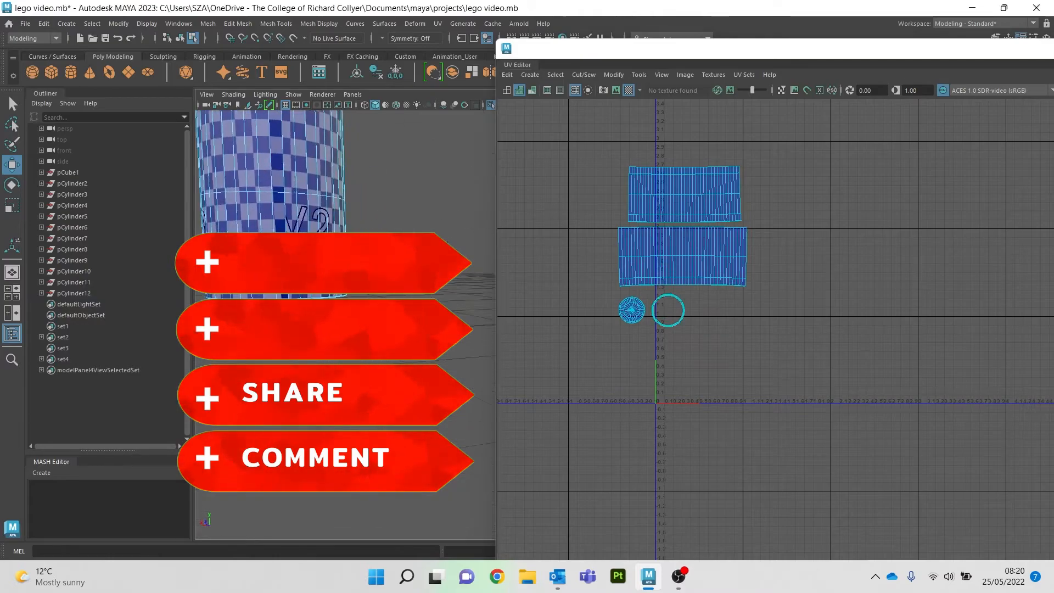
middle_click_drag(335, 241, 373, 285, "alt")
left_click_drag(352, 241, 368, 308, "alt")
left_click_drag(340, 341, 373, 318, "alt")
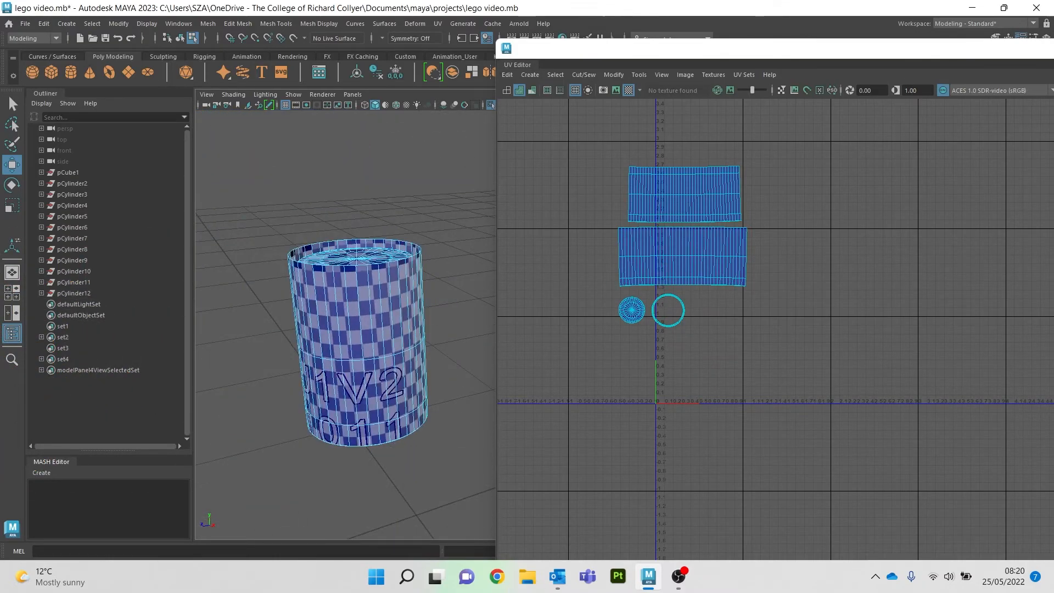
middle_click_drag(373, 318, 327, 308, "alt")
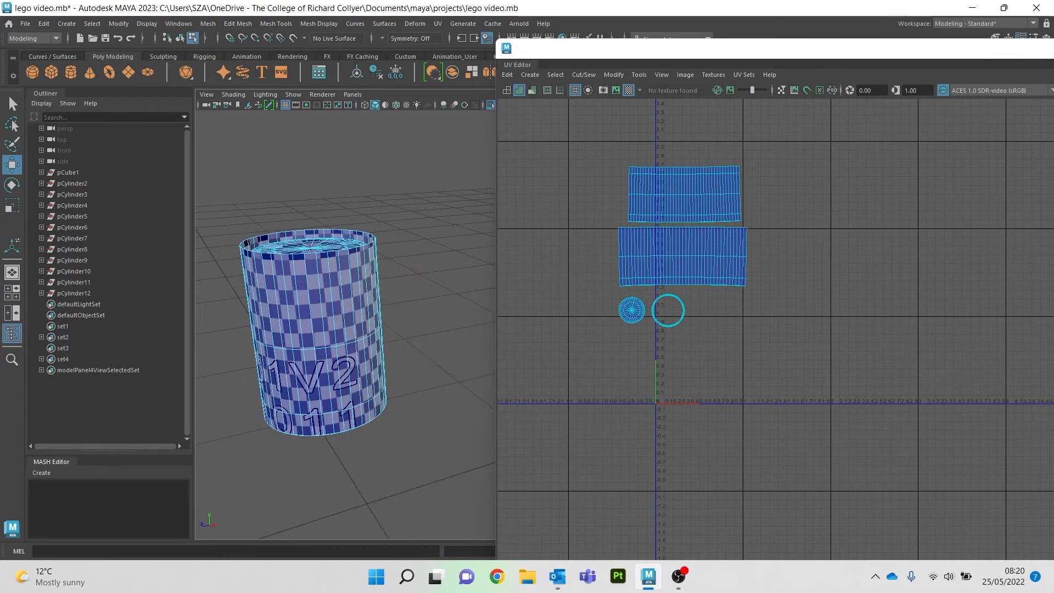
key("ctrl+1")
scroll(327, 309, "down", 5)
left_click_drag(327, 308, 378, 219, "alt")
middle_click_drag(379, 220, 383, 227, "alt")
right_click(381, 208)
right_click_drag(381, 208, 435, 192)
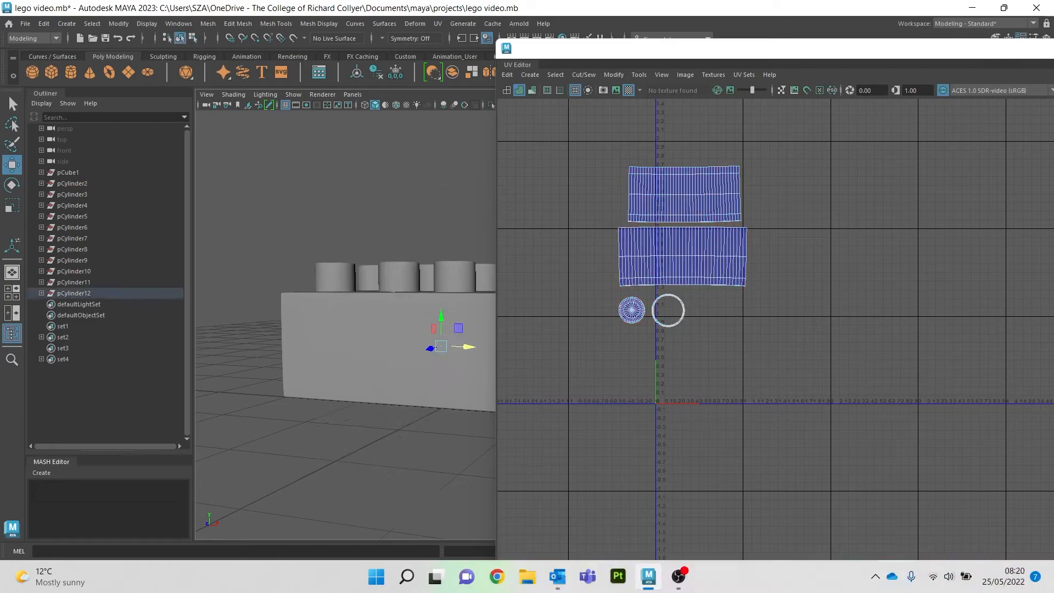
Select the brick body, all eight studs and the underside tube together.
scroll(384, 329, "up", 4)
left_click(351, 363)
left_click(264, 283, "shift")
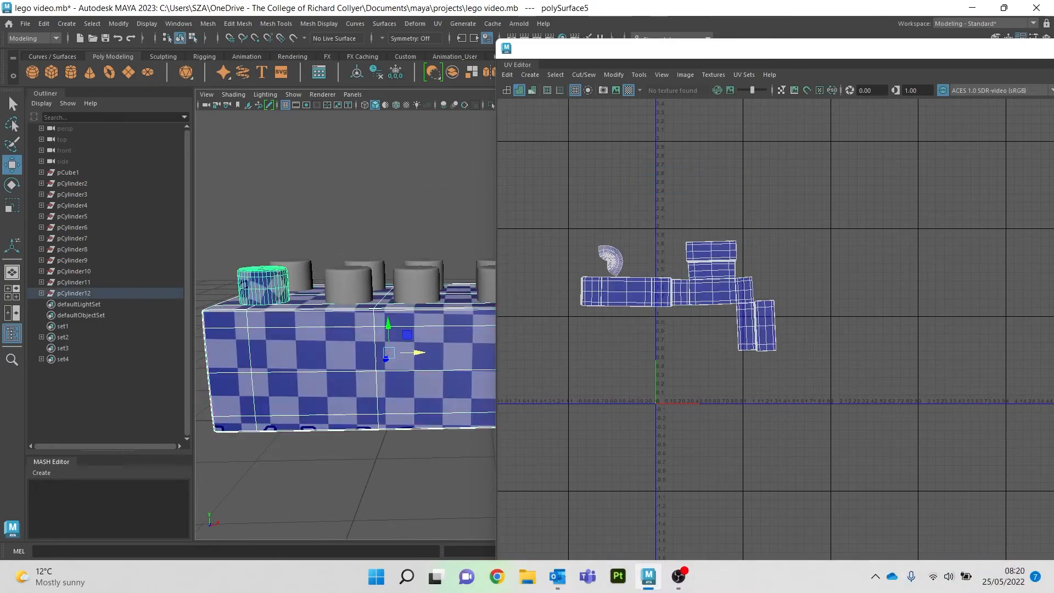
left_click(291, 273, "shift")
left_click(348, 282, "shift")
left_click(364, 269, "shift")
left_click(416, 285, "shift")
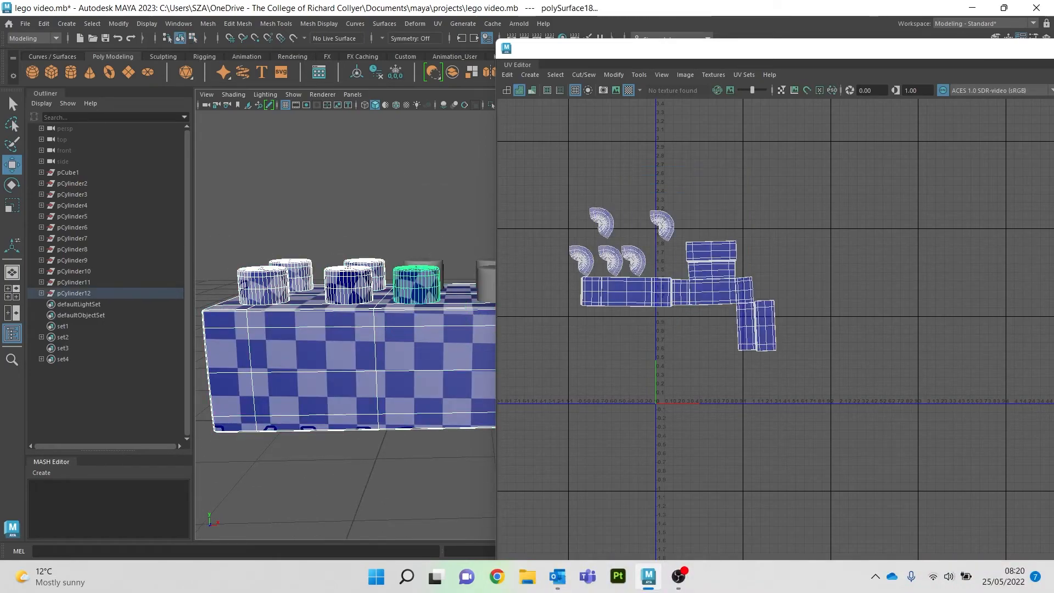
left_click(437, 263, "shift")
middle_click_drag(434, 269, 342, 253, "alt")
left_click(429, 251, "shift")
left_click(409, 269, "shift")
left_click_drag(346, 274, 354, 225, "alt")
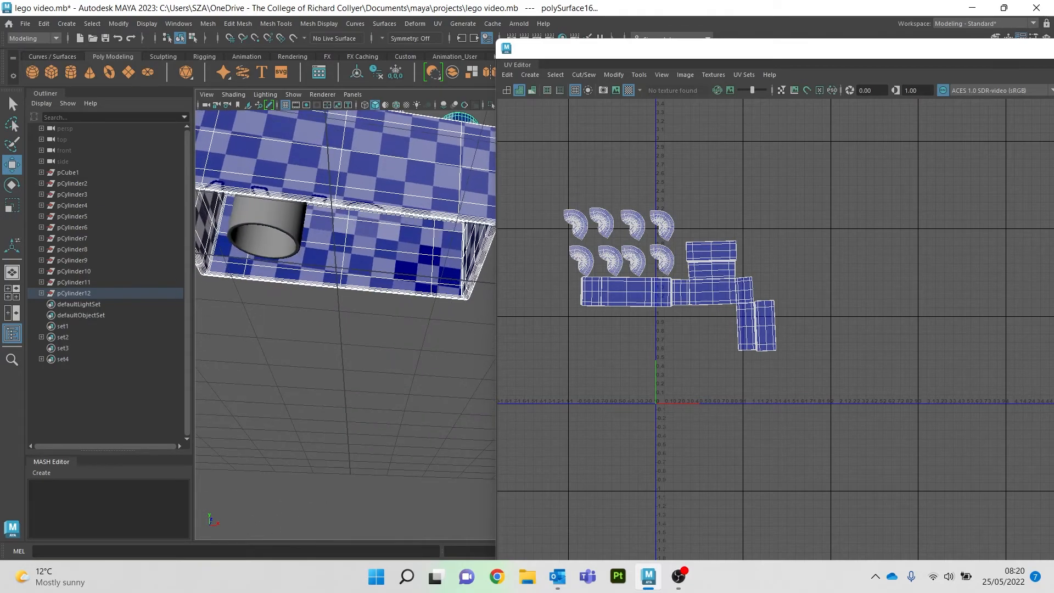
left_click(267, 230, "shift")
Select the tube's four UV shells and move them together below the brick body's layout.
middle_click_drag(826, 217, 801, 246, "alt")
right_click(800, 246)
right_click_drag(801, 247, 753, 230)
left_click(653, 225)
scroll(682, 266, "up", 3)
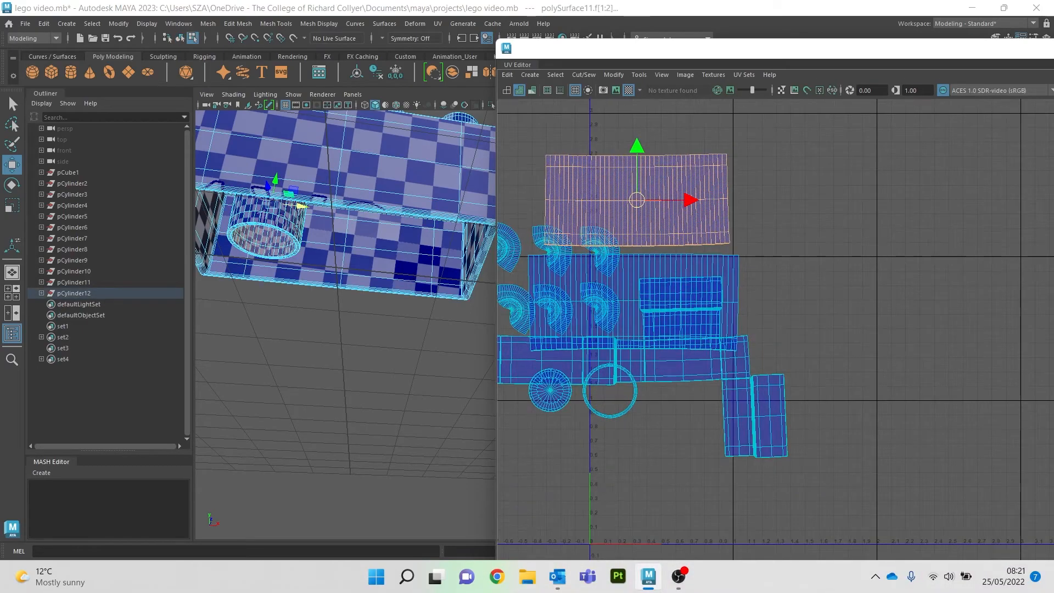
left_click(631, 302, "shift")
left_click(609, 365, "shift")
left_click(549, 389, "shift")
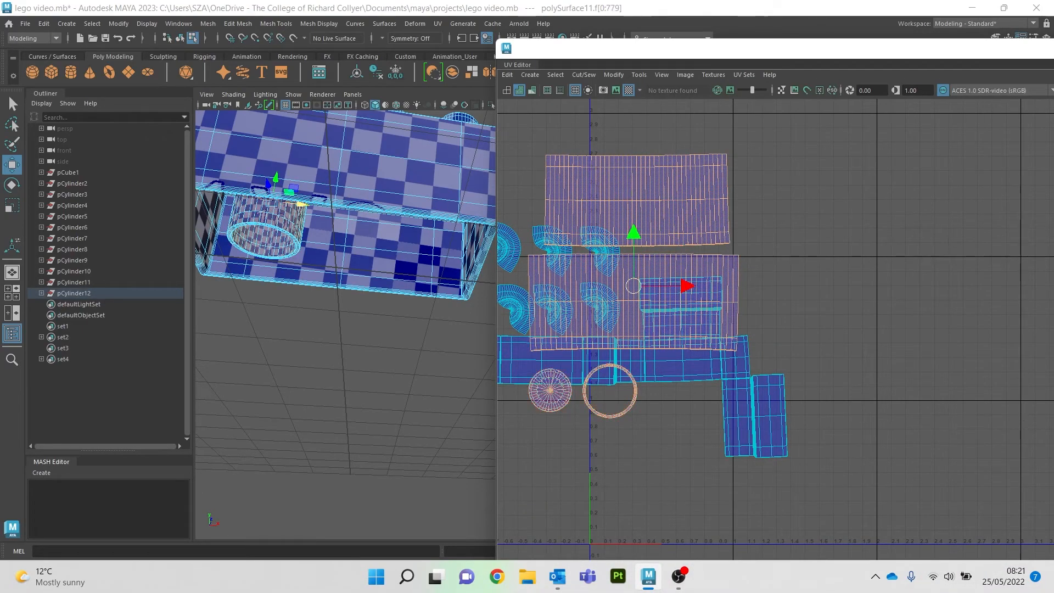
scroll(610, 386, "down", 3)
left_click_drag(622, 273, 621, 415)
left_click_drag(675, 468, 663, 469)
Scale the tube's UV shells uniformly to a little over a third of their size and place them just beneath the body layout's long arm.
mouse_move(341, 263)
left_mouse_down("alt")
mouse_move(351, 324)
mouse_move(330, 258)
left_mouse_up("alt")
scroll(346, 307, "up", 5)
middle_click_drag(264, 236, 399, 302, "alt")
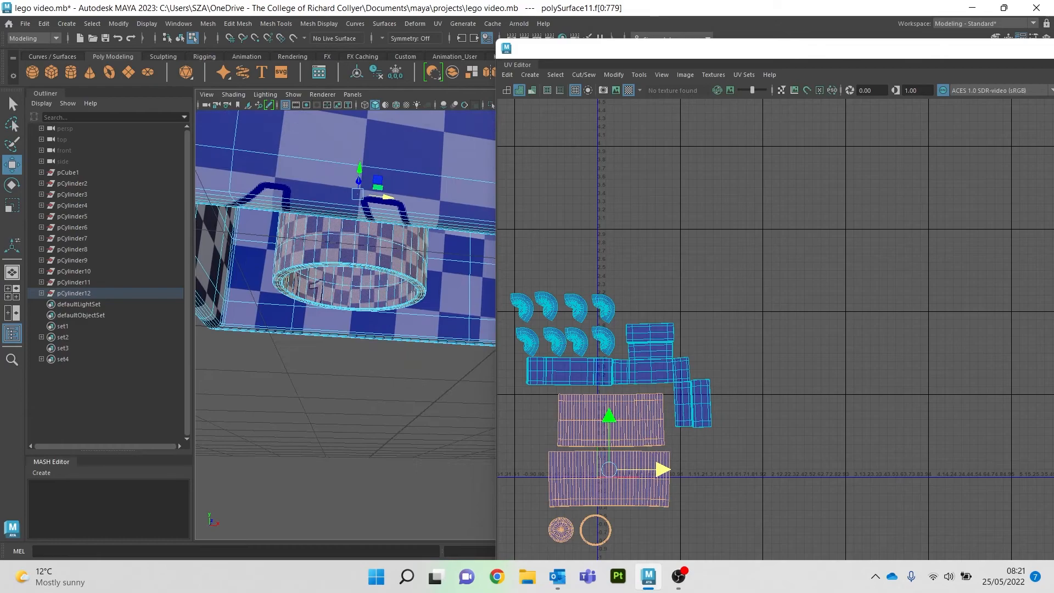
key("r")
left_click_drag(608, 469, 577, 469)
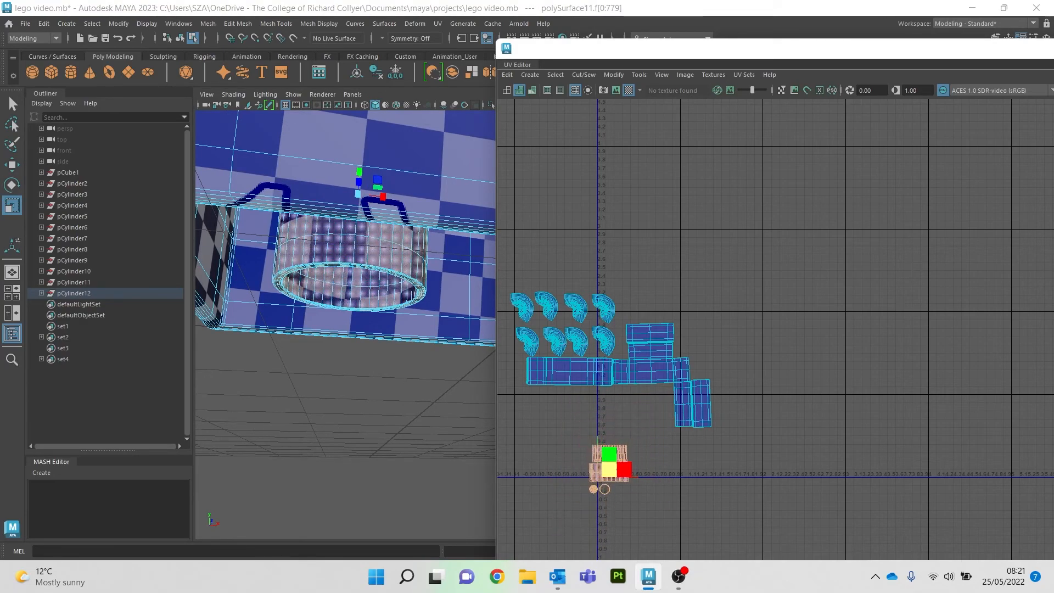
mouse_move(351, 275)
left_mouse_down("alt")
mouse_move(357, 323)
mouse_move(343, 275)
mouse_move(348, 241)
mouse_move(342, 269)
mouse_move(356, 274)
left_mouse_up("alt")
left_click_drag(608, 470, 617, 469)
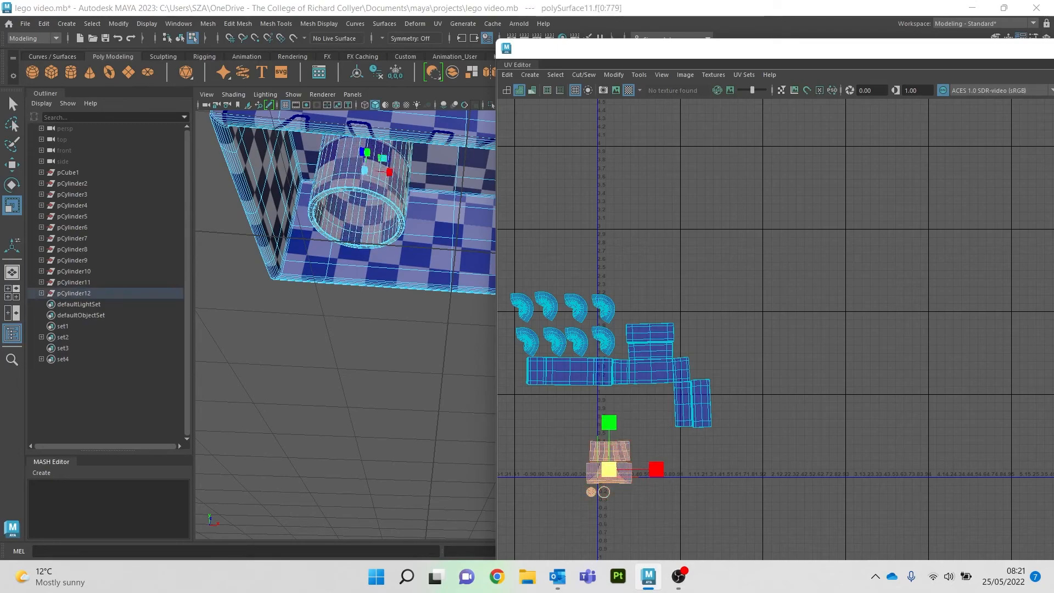
key("w")
left_click_drag(608, 469, 646, 420)
Return to object selection, duplicate the underside tube and place the copy along the brick's length near the opposite end.
left_click_drag(379, 247, 359, 271, "alt")
scroll(354, 272, "down", 5)
right_click_drag(343, 258, 417, 231)
left_click(330, 291)
key("ctrl+d")
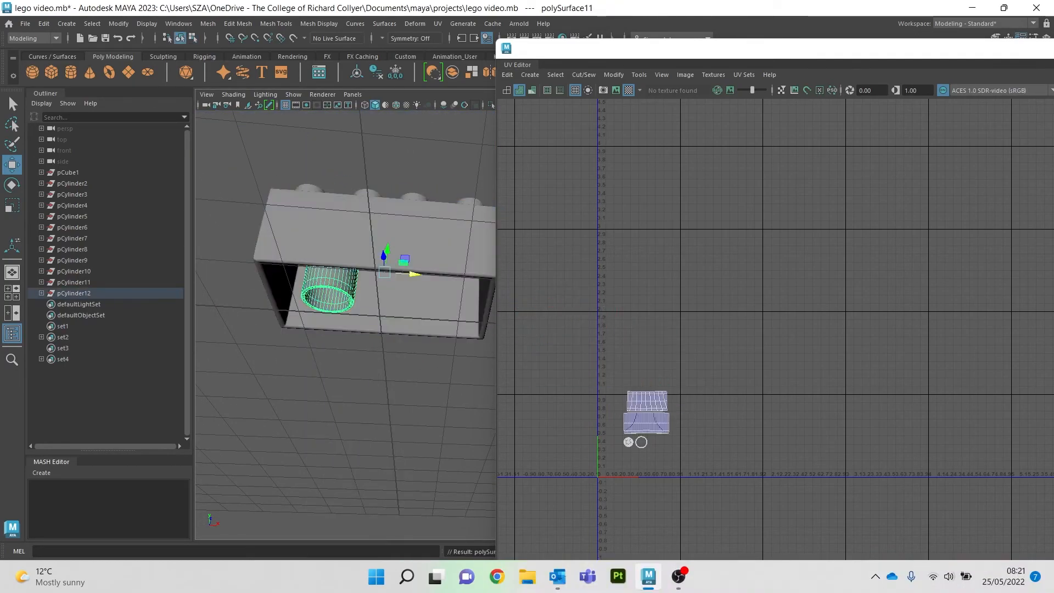
left_click_drag(414, 273, 511, 280)
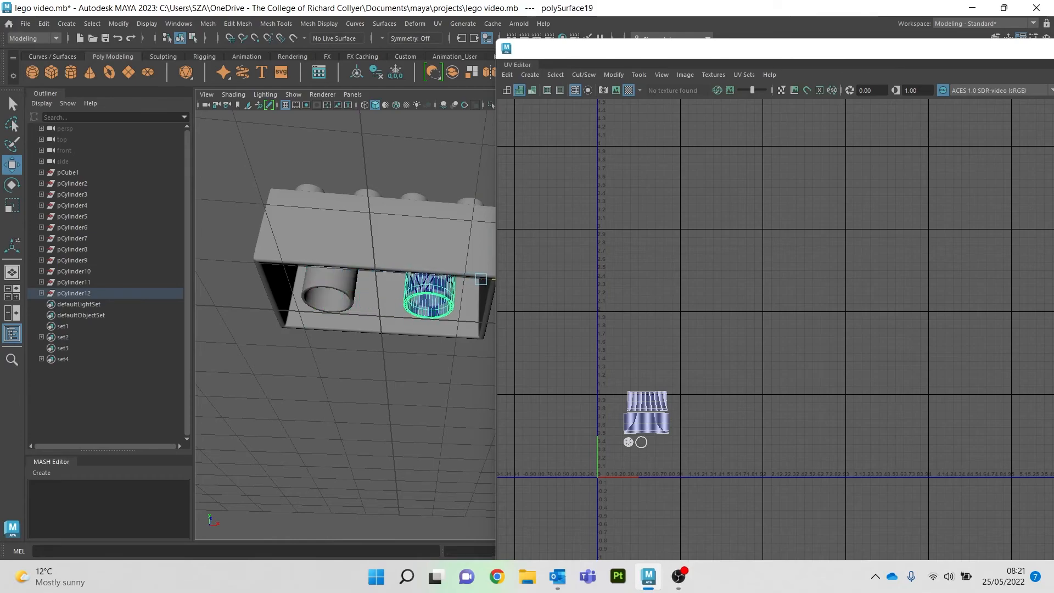
middle_click_drag(428, 329, 361, 349, "alt")
left_click_drag(361, 349, 364, 387, "alt")
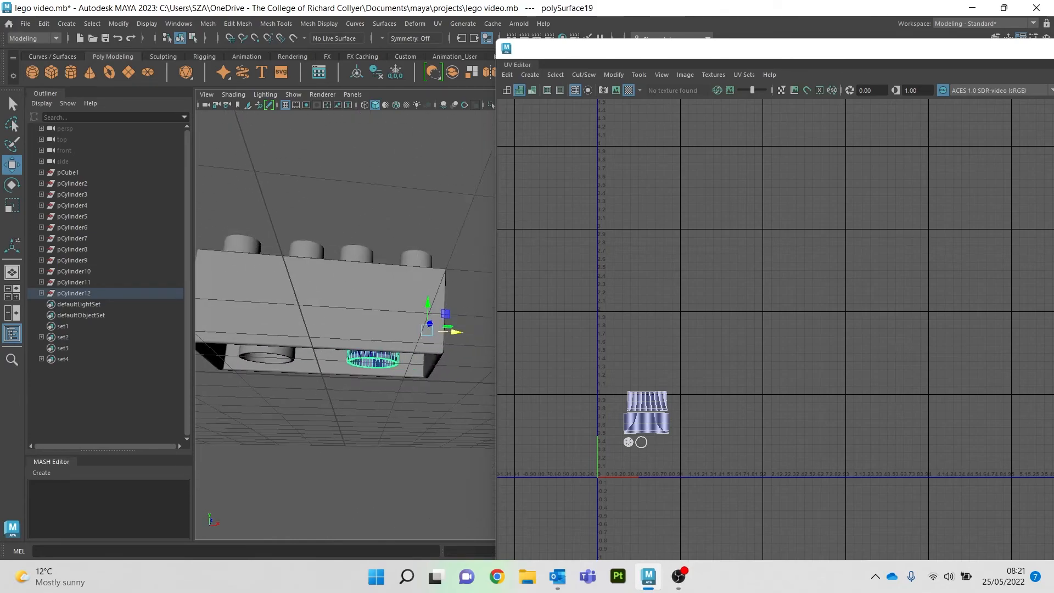
Switch to the front view and nudge the duplicated tube slightly along the brick's length toward the nearer end wall.
left_click(364, 105)
key("space")
left_click_drag(362, 167, 362, 197)
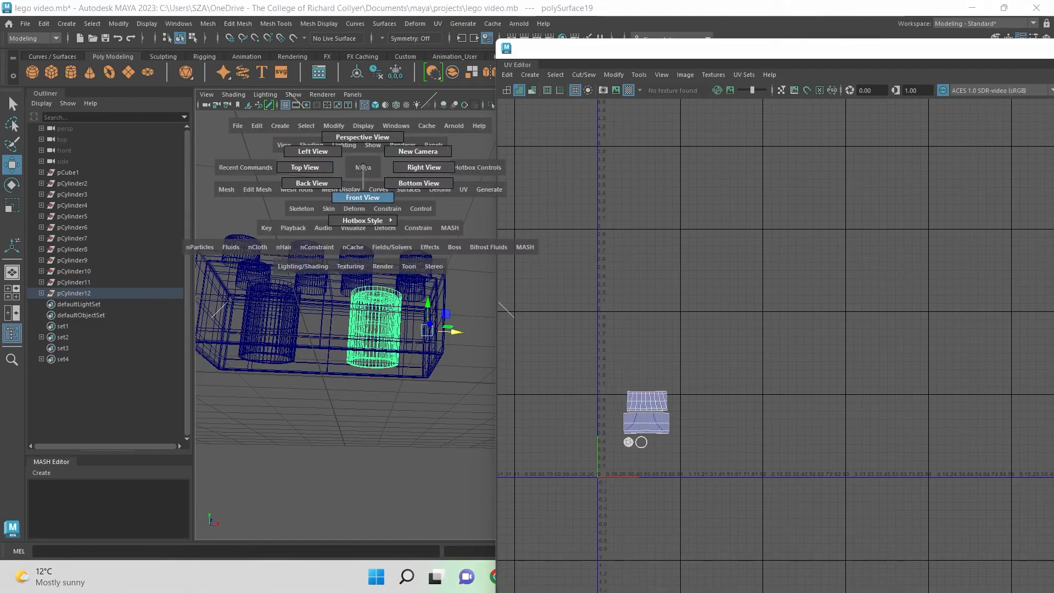
scroll(362, 209, "down", 10)
scroll(240, 225, "up", 6)
middle_click_drag(373, 214, 389, 241, "alt")
middle_click_drag(307, 247, 417, 259, "alt")
scroll(418, 259, "up", 4)
middle_click_drag(352, 259, 430, 271, "alt")
left_click_drag(491, 336, 501, 336)
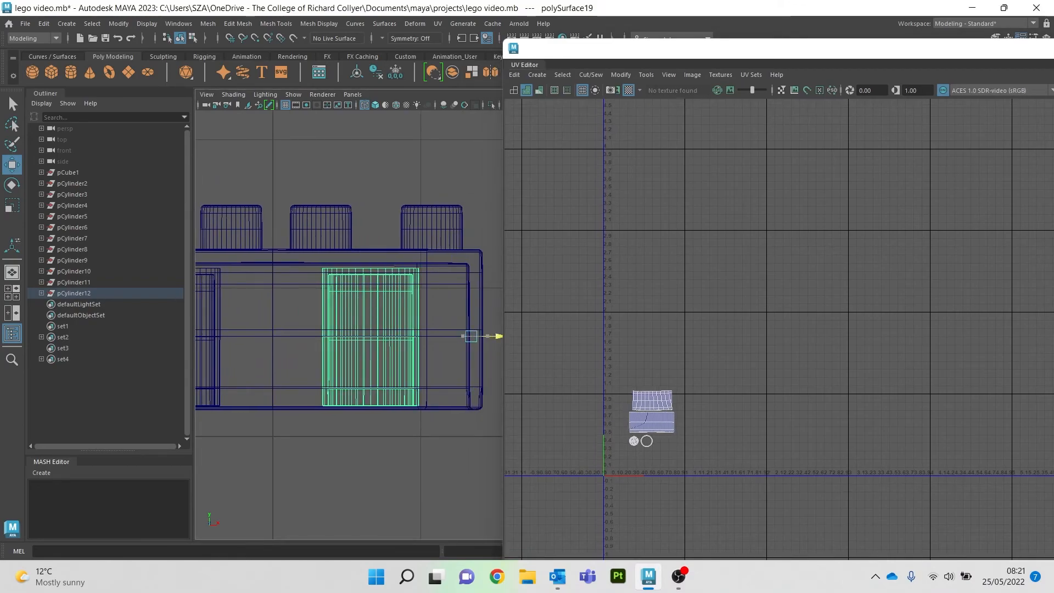
left_click(471, 456)
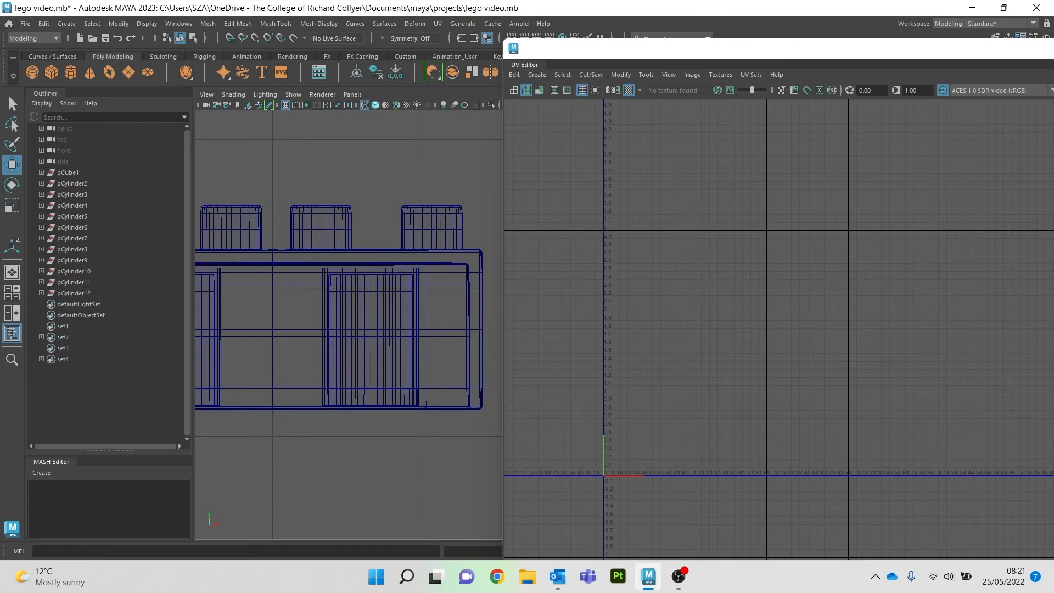
Return to the perspective view and select the brick body, all studs and both underside tubes together as objects.
left_click(375, 105)
key("space")
mouse_move(370, 181)
left_mouse_down()
mouse_move(370, 152)
mouse_move(379, 219)
left_mouse_up()
left_click_drag(351, 308, 353, 304, "alt")
middle_click_drag(354, 304, 395, 285, "alt")
left_click_drag(396, 286, 378, 242, "alt")
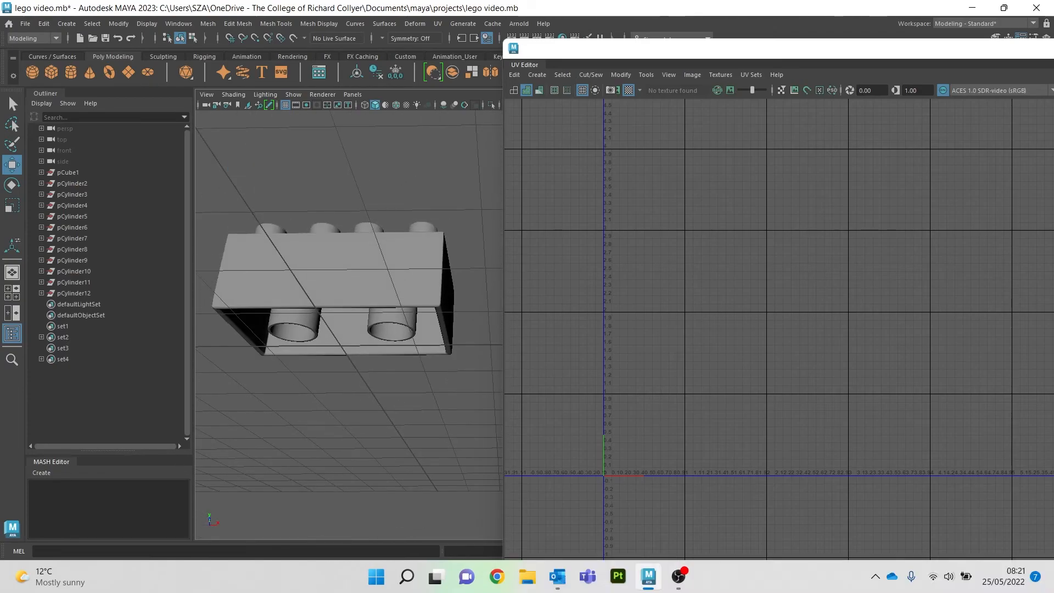
left_click(279, 247)
right_click(279, 247)
right_click_drag(325, 246, 333, 231)
left_click_drag(213, 196, 460, 402)
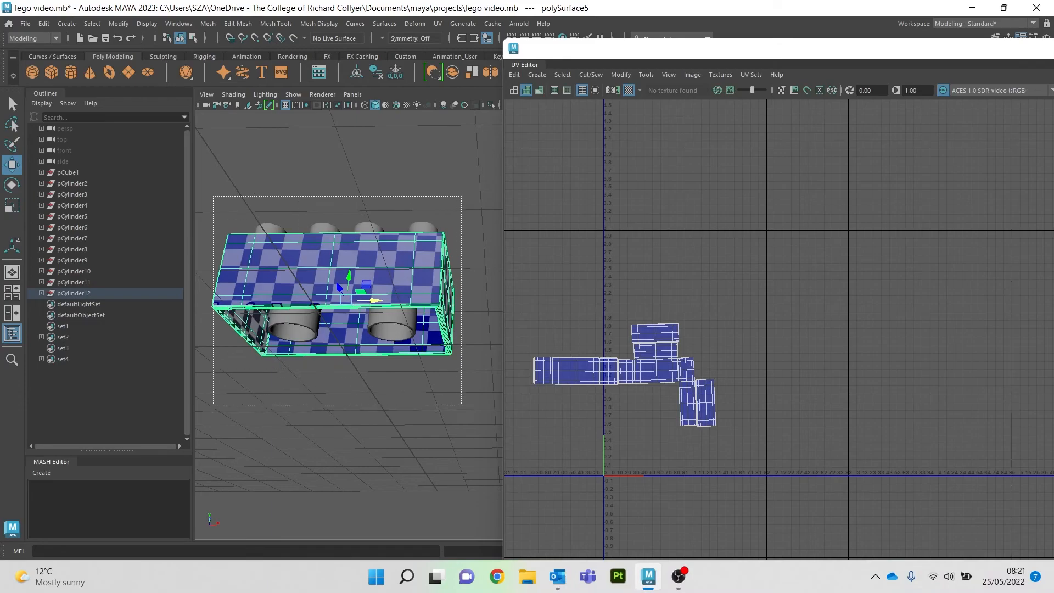
Select one underside tube's overlapping UV shells and move them horizontally until they sit clear beside the other tube's shells.
scroll(624, 439, "up", 2)
right_click_drag(587, 398, 552, 382)
left_click(658, 390)
left_click(659, 417, "shift")
left_click(653, 437, "shift")
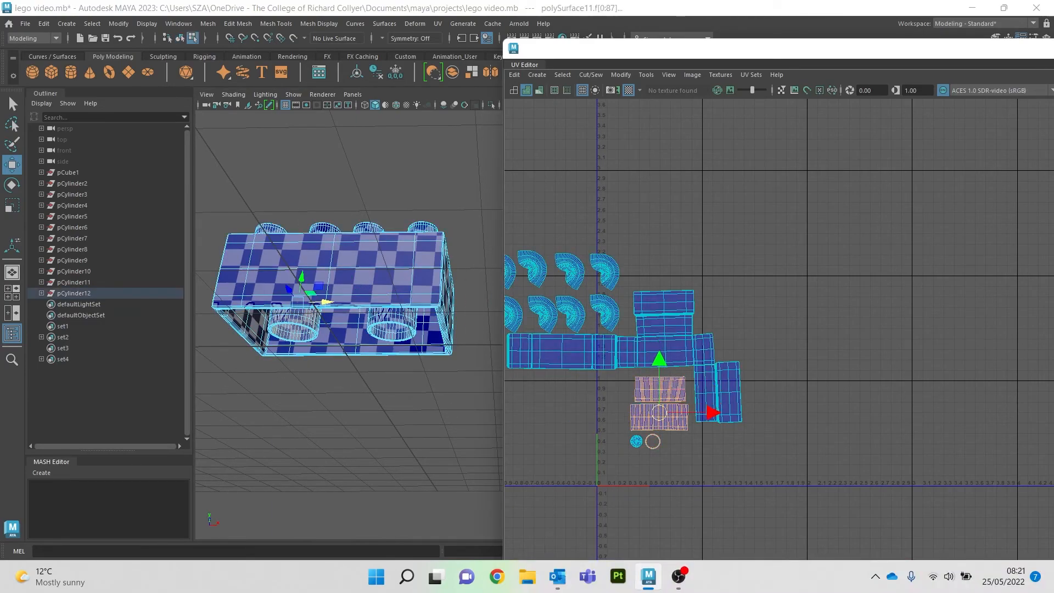
left_click_drag(714, 412, 650, 412)
scroll(695, 444, "down", 1)
middle_click_drag(695, 443, 796, 438, "alt")
left_click(823, 472)
left_click_drag(341, 307, 384, 395, "alt")
middle_click_drag(385, 395, 368, 291, "alt")
scroll(307, 313, "up", 3)
left_click_drag(330, 307, 308, 212, "alt")
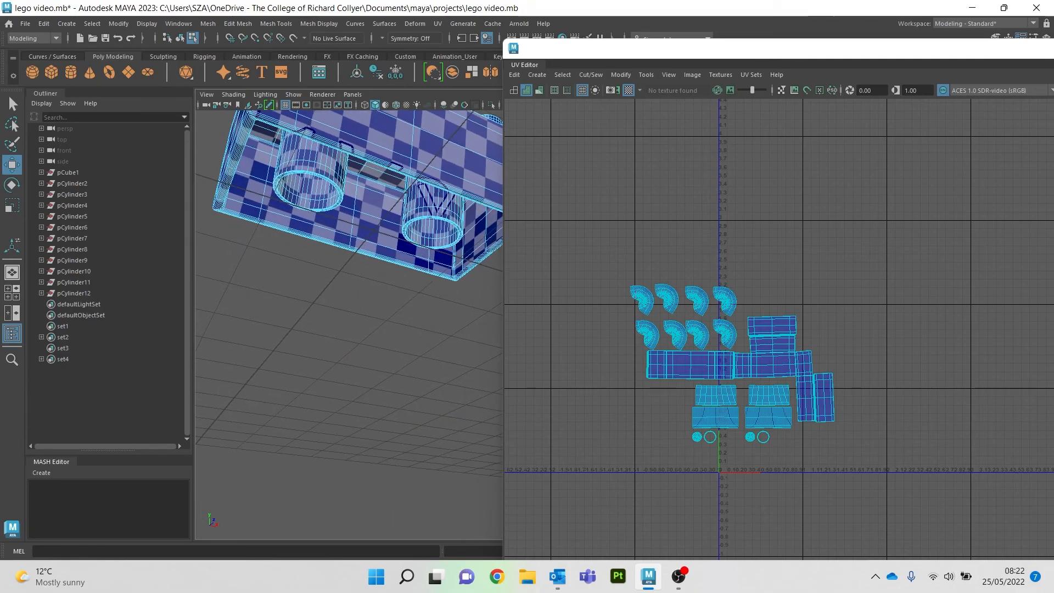
left_click_drag(308, 211, 313, 335, "alt")
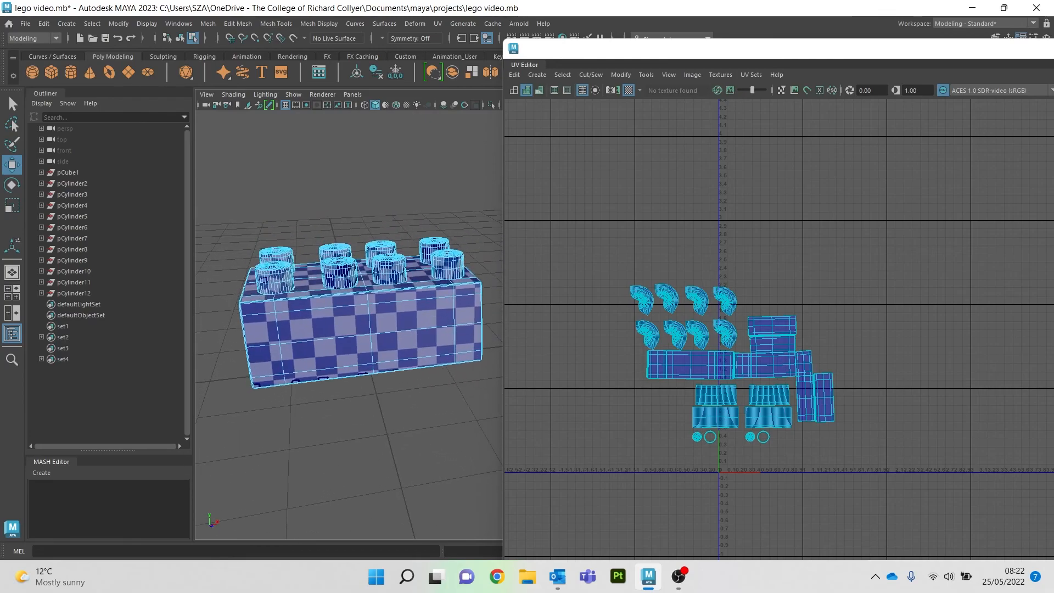